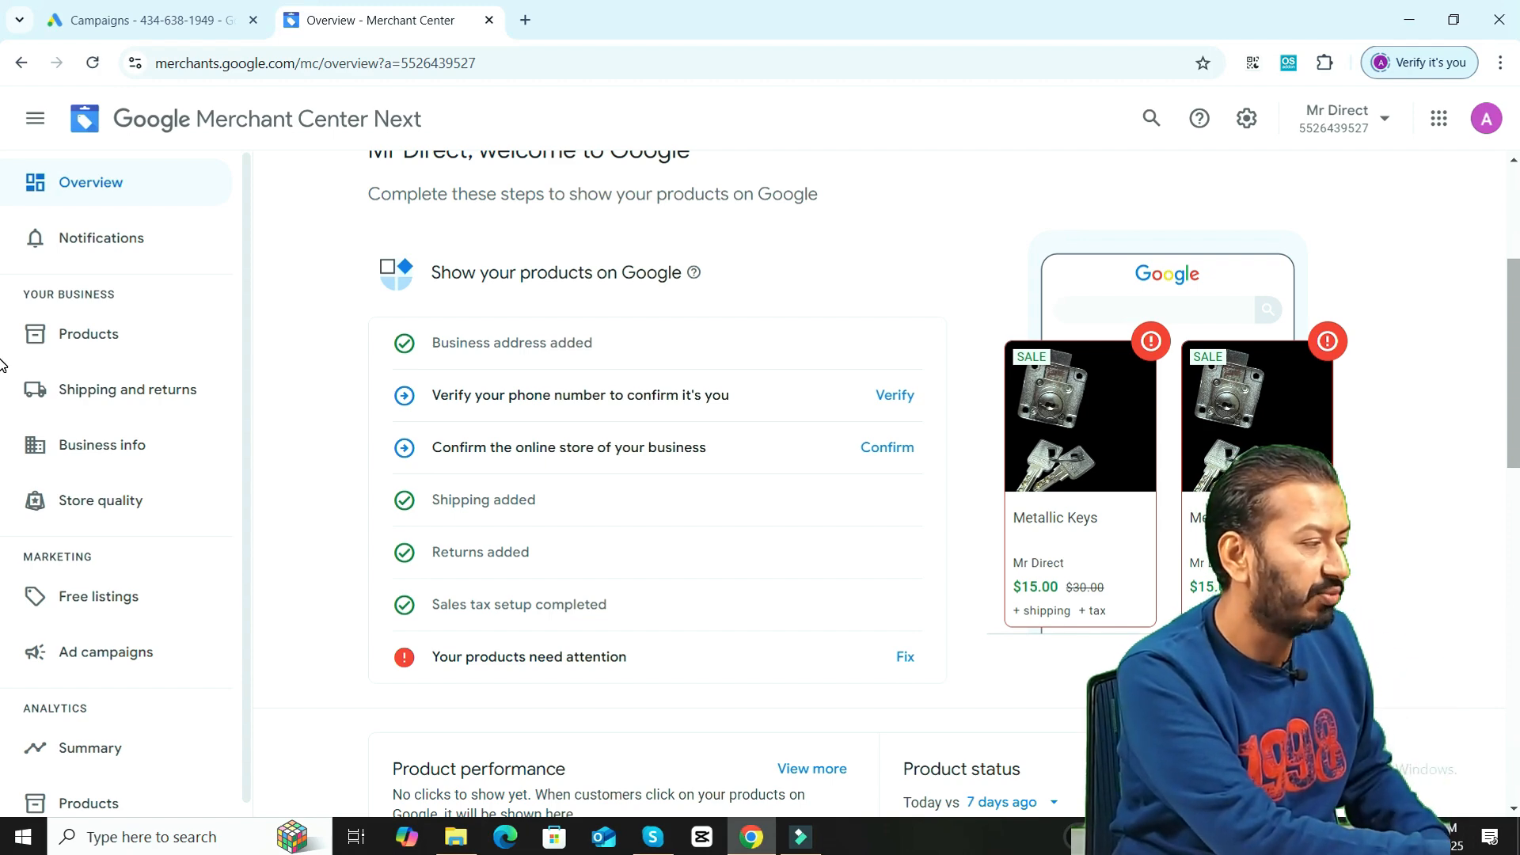
Review the account's notifications in Merchant Center, from the website verification alert to the suggested improvements
{"action": "left_click", "coordinate": [132, 242]}
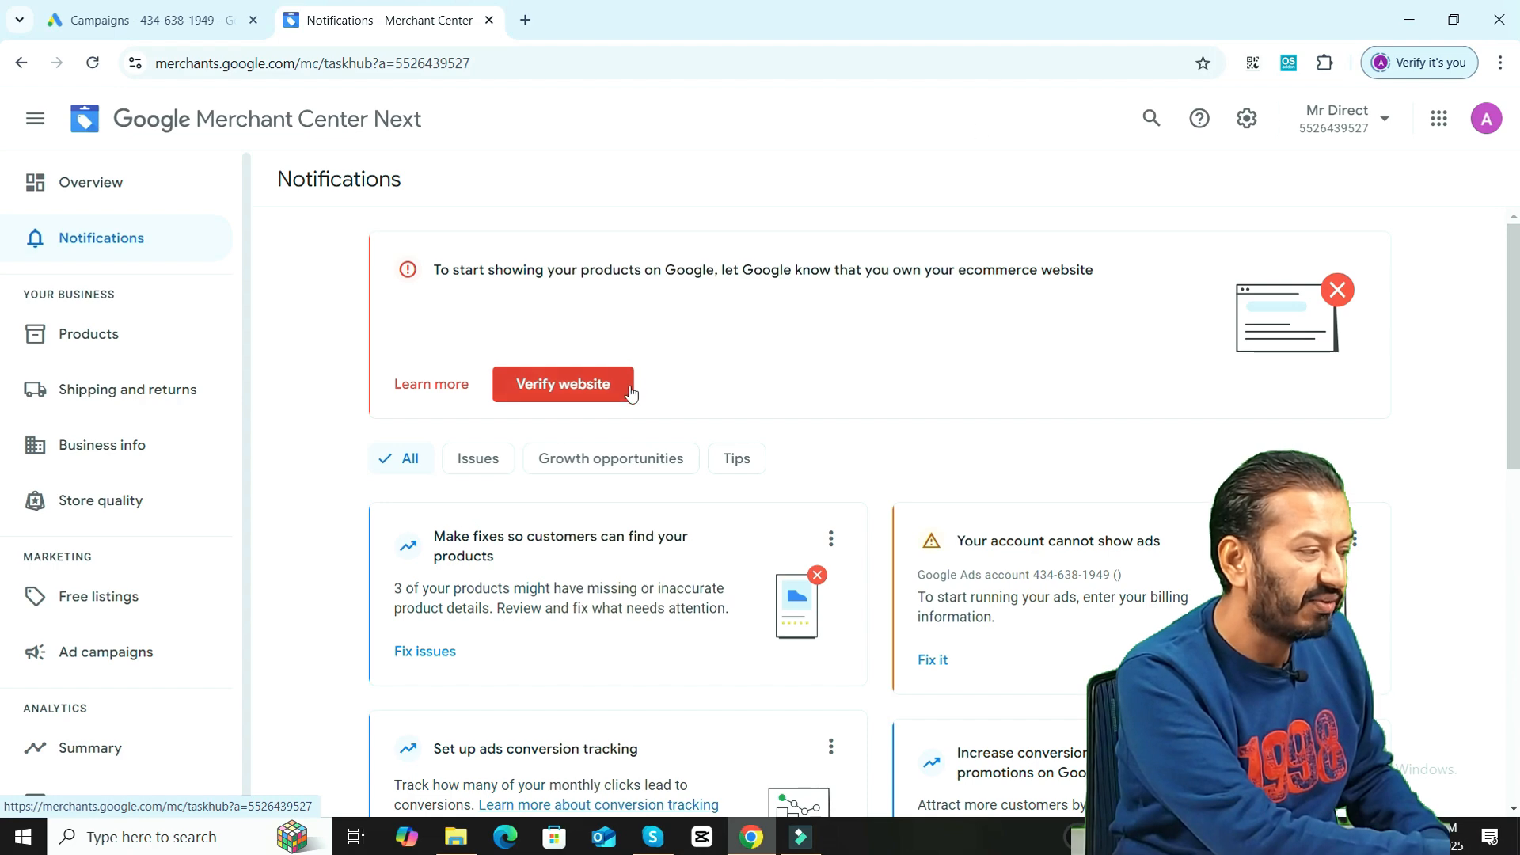
{"action": "scroll", "coordinate": [2, 412], "scroll_direction": "down", "scroll_amount": 2}
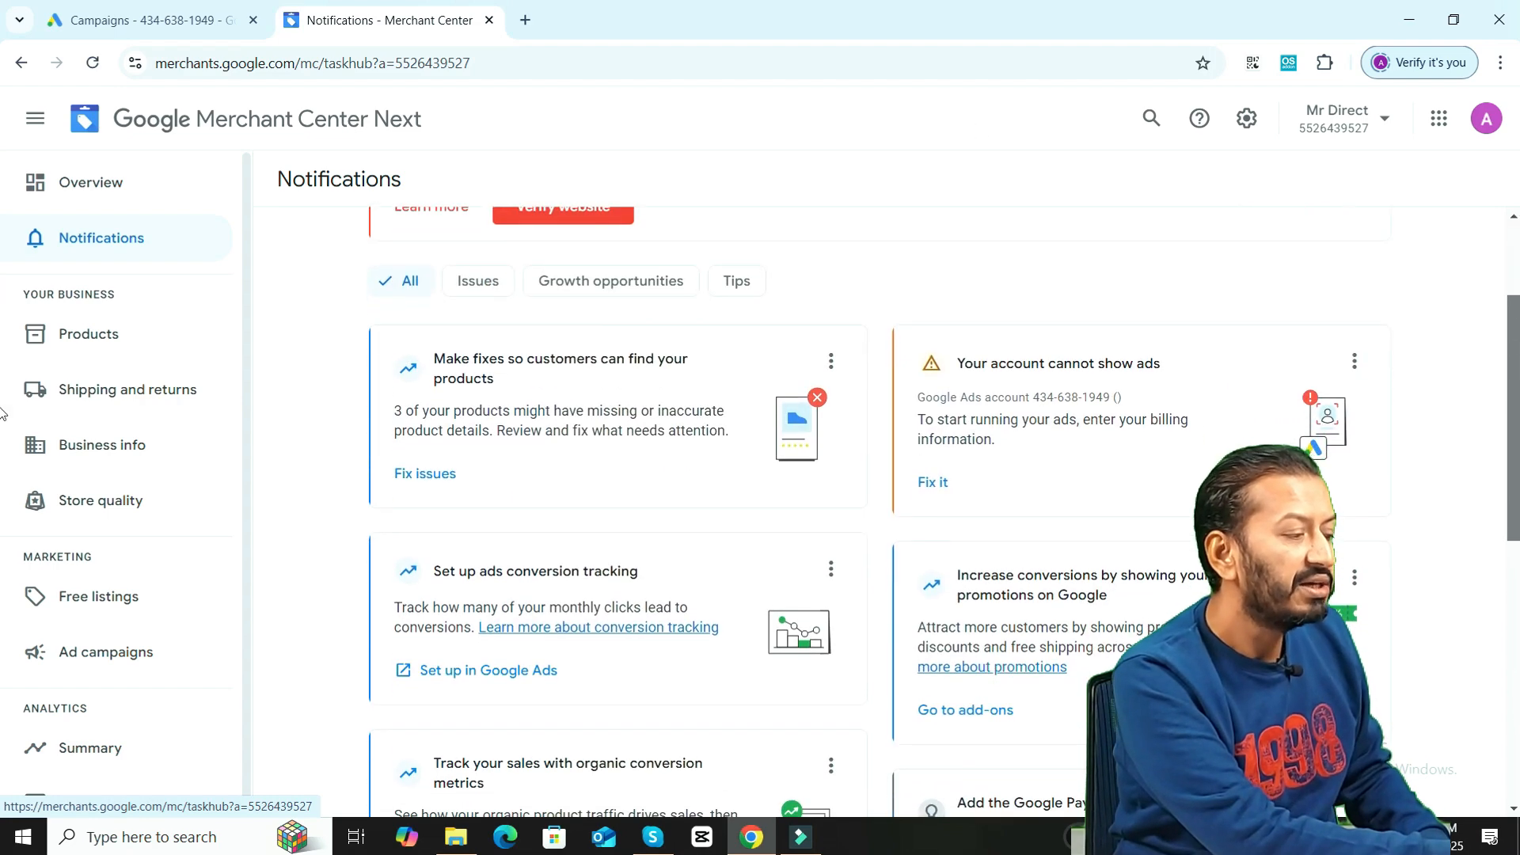
{"action": "scroll", "coordinate": [2, 443], "scroll_direction": "down", "scroll_amount": 3}
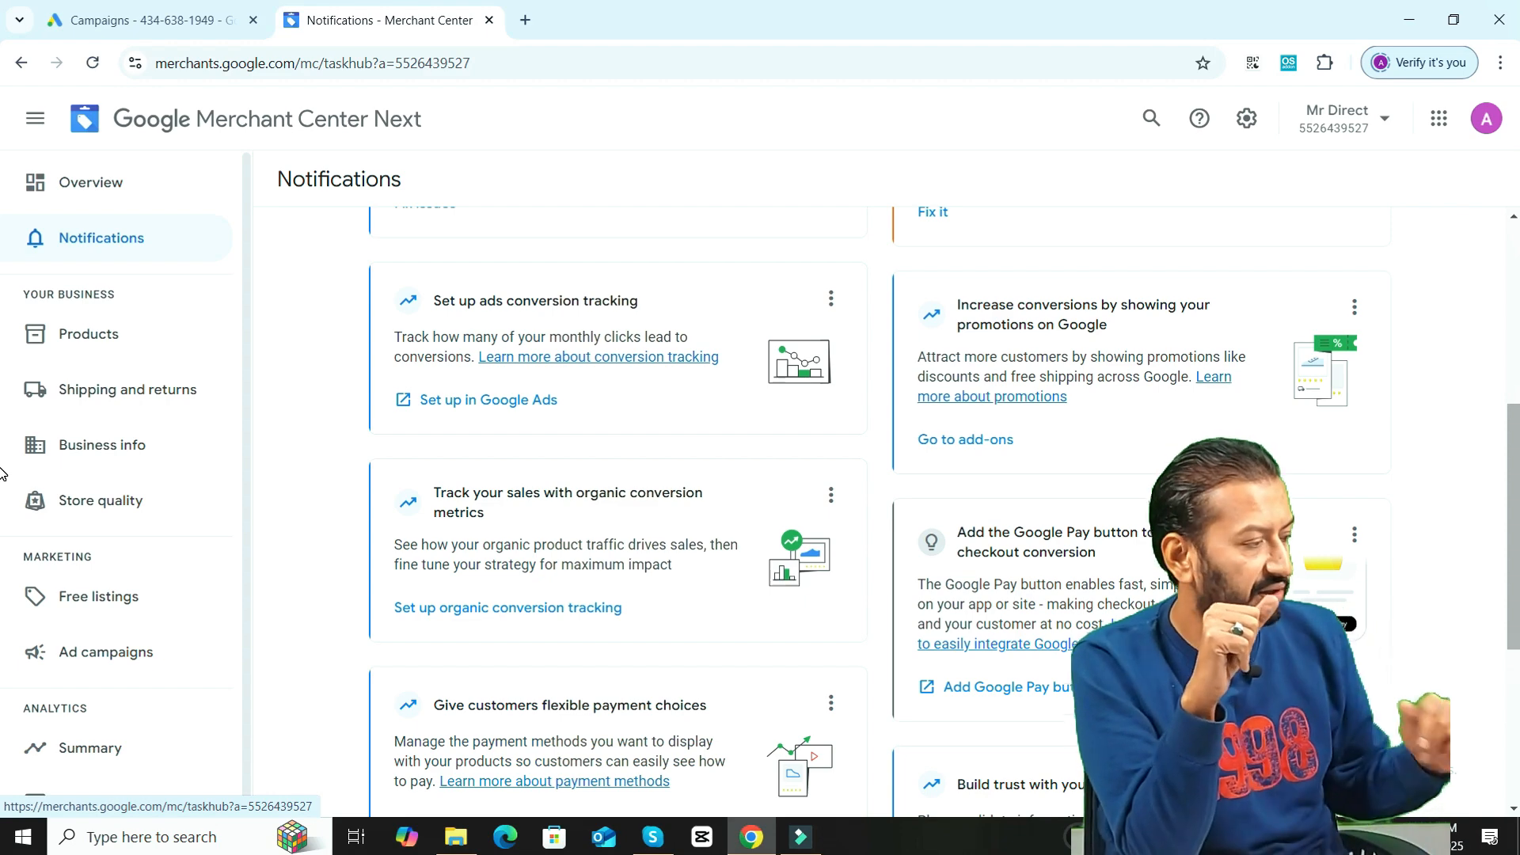
{"action": "scroll", "coordinate": [1067, 377], "scroll_direction": "up", "scroll_amount": 5}
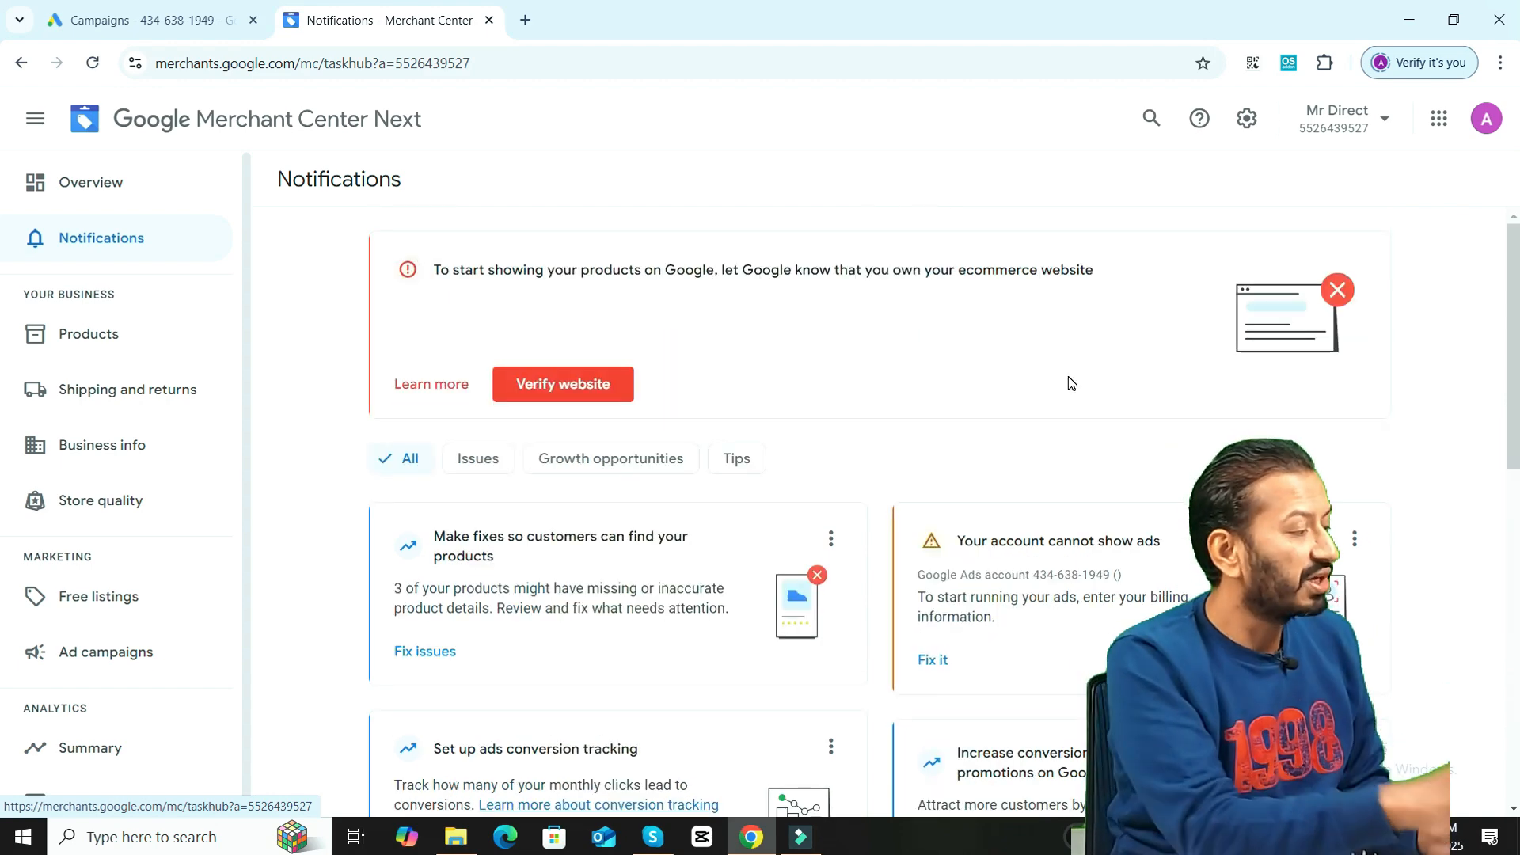
Review the product list and the shipping policies of the Merchant Center account
{"action": "left_click", "coordinate": [128, 350]}
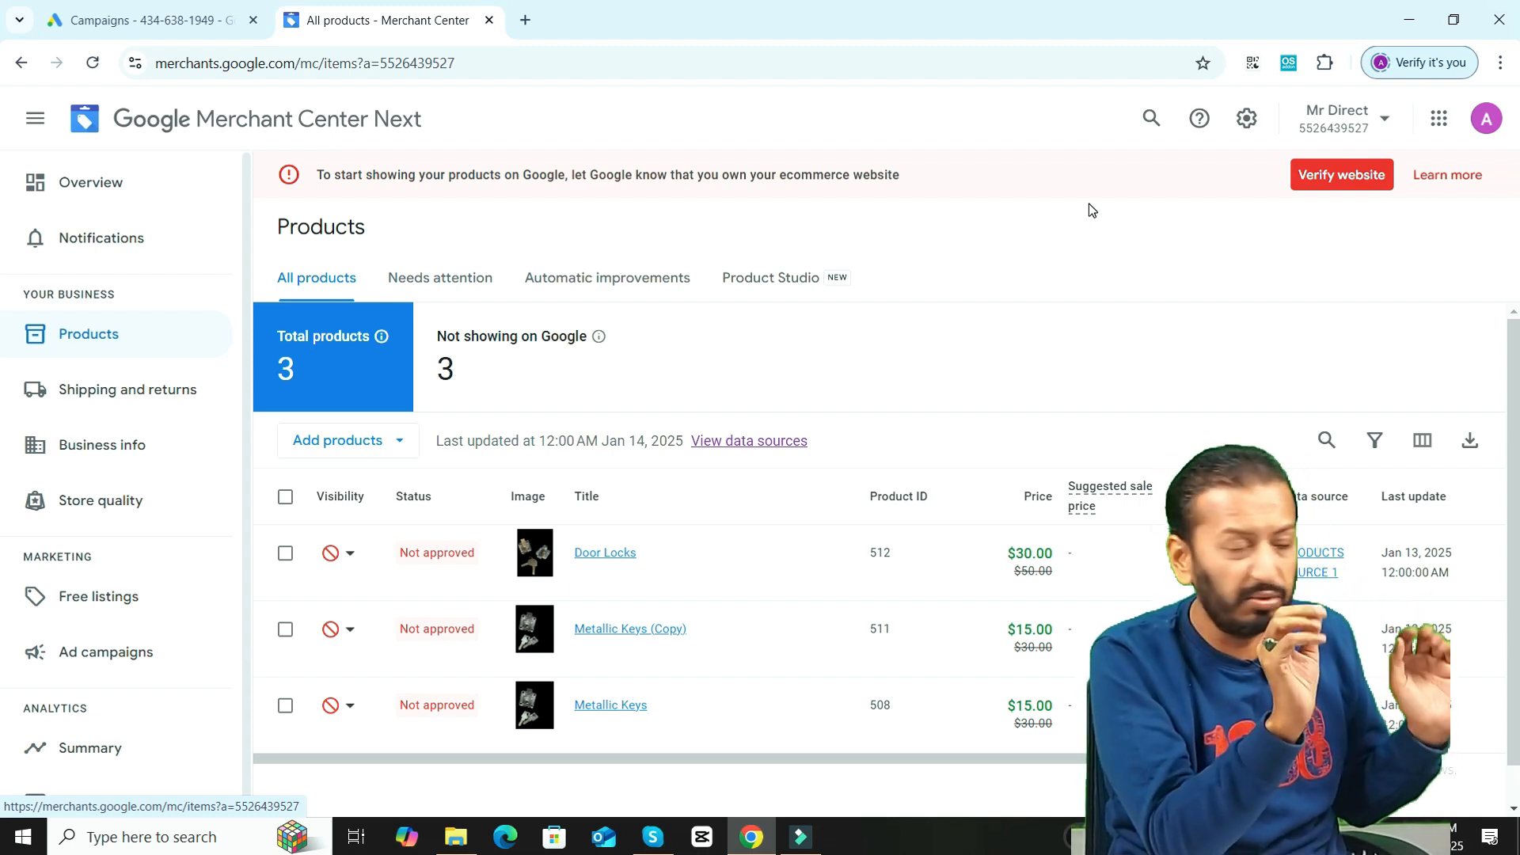
{"action": "scroll", "coordinate": [140, 328], "scroll_direction": "down", "scroll_amount": 1}
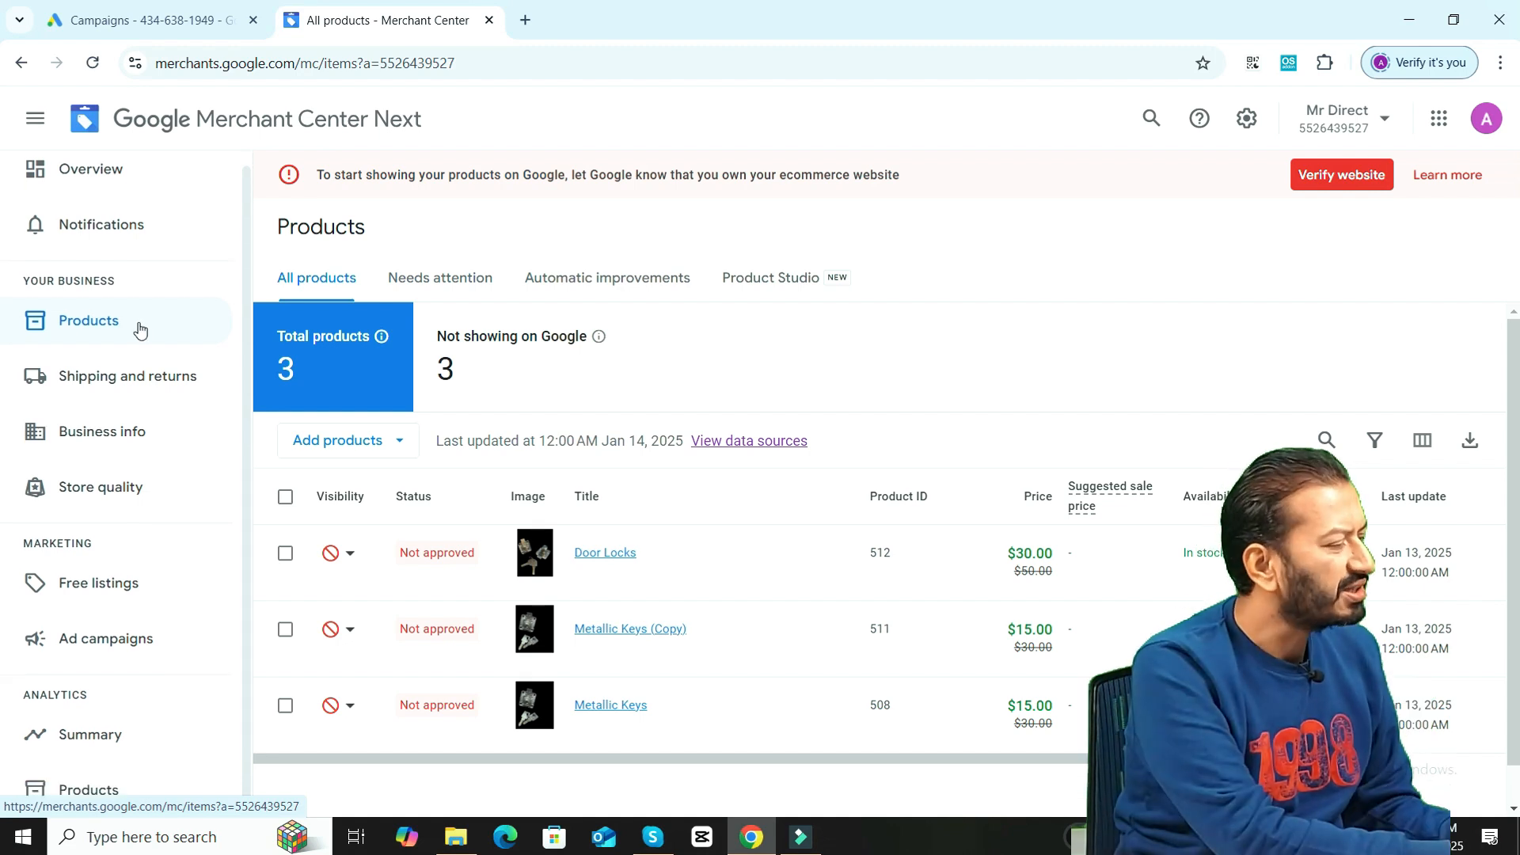
{"action": "left_click", "coordinate": [136, 377]}
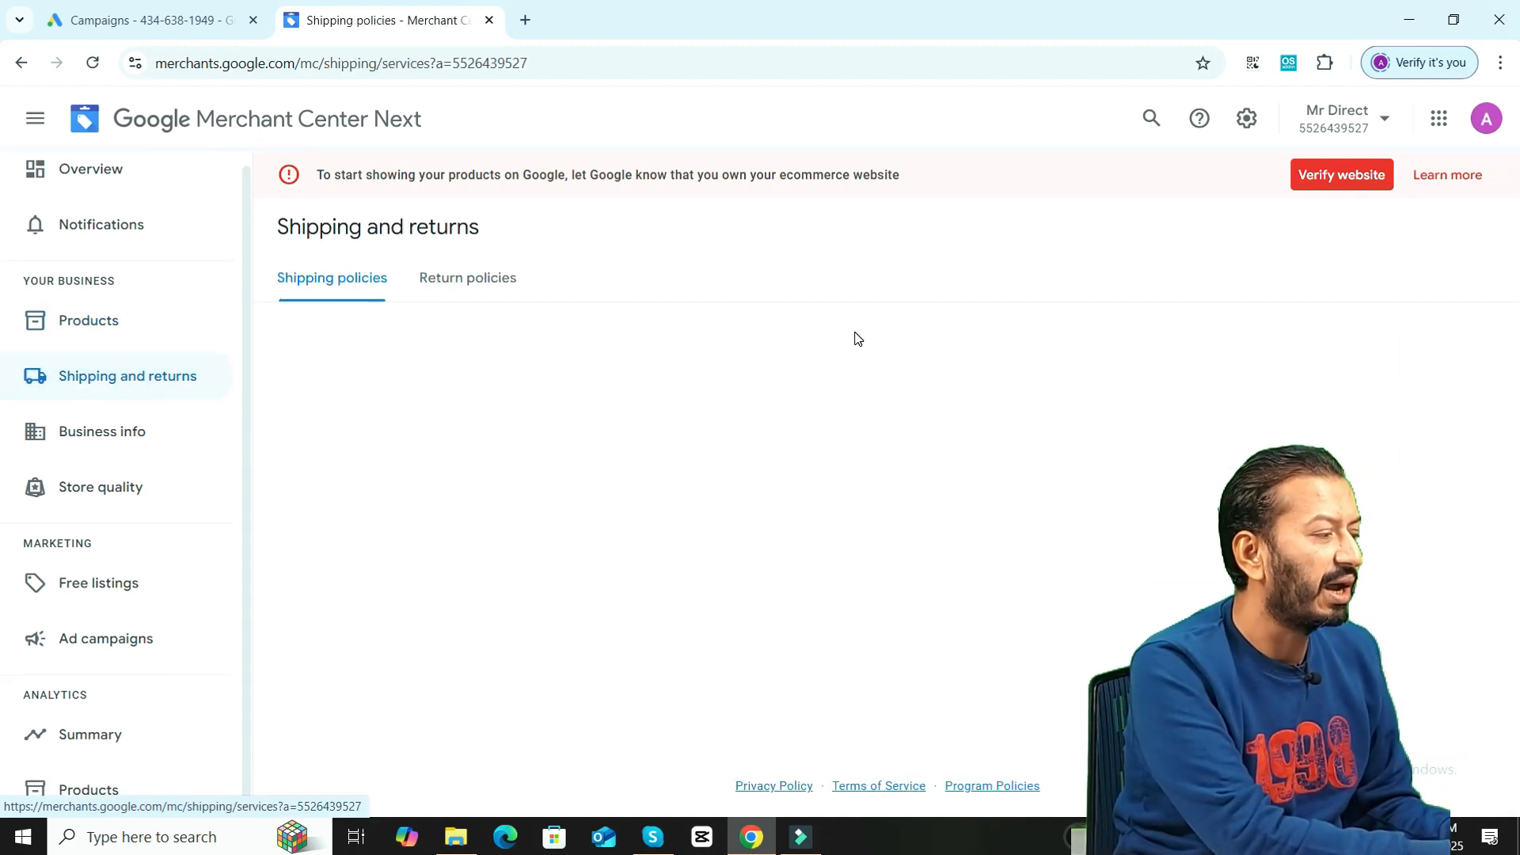
{"action": "scroll", "coordinate": [2, 385], "scroll_direction": "down", "scroll_amount": 1}
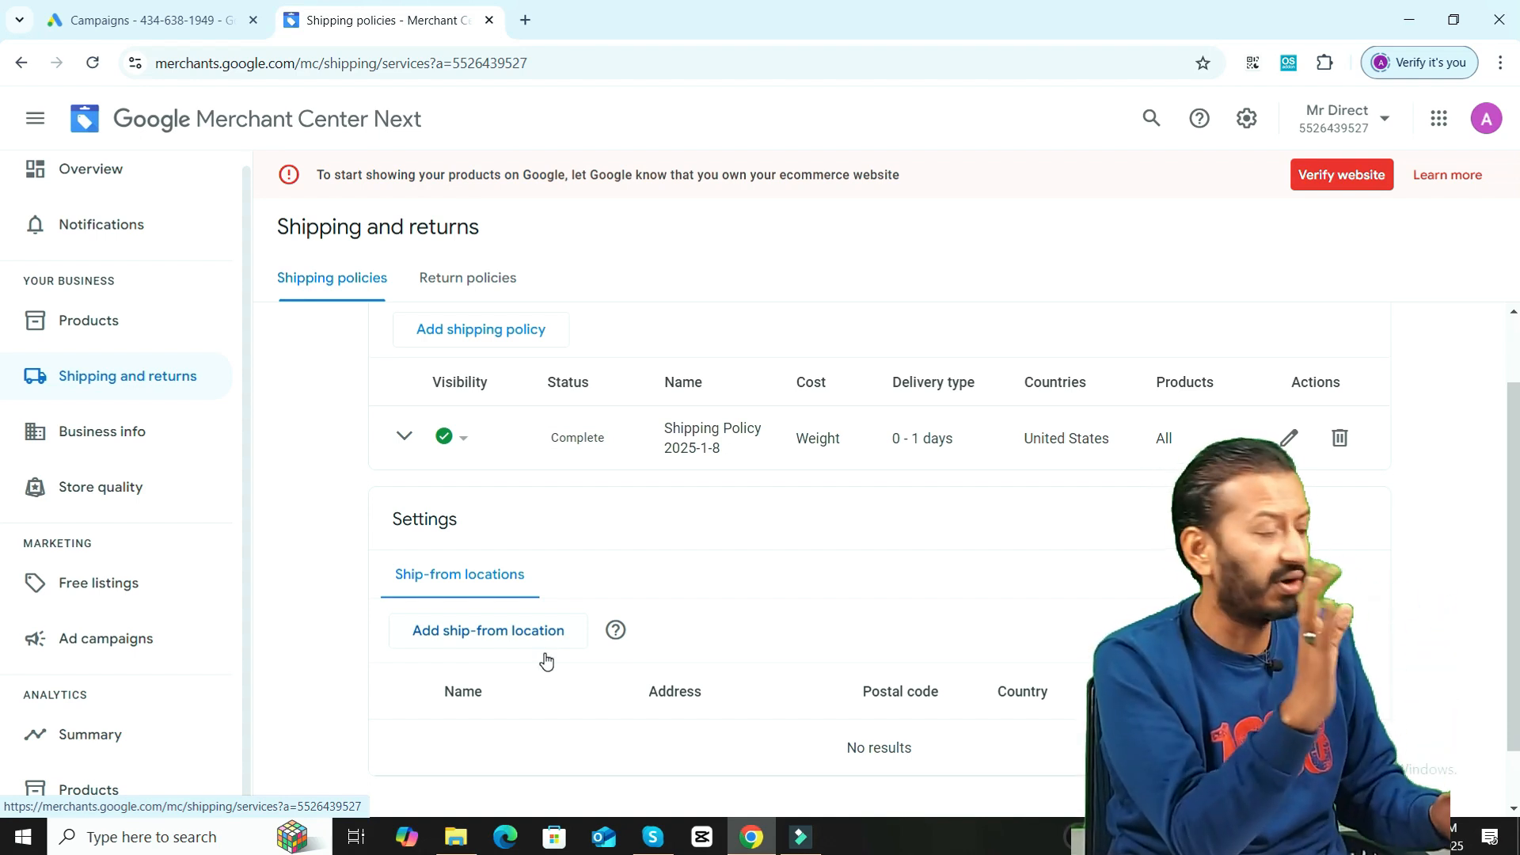
Look through the business info, including the countries and sales tax setup, and open the Ad campaigns page
{"action": "left_click", "coordinate": [133, 447]}
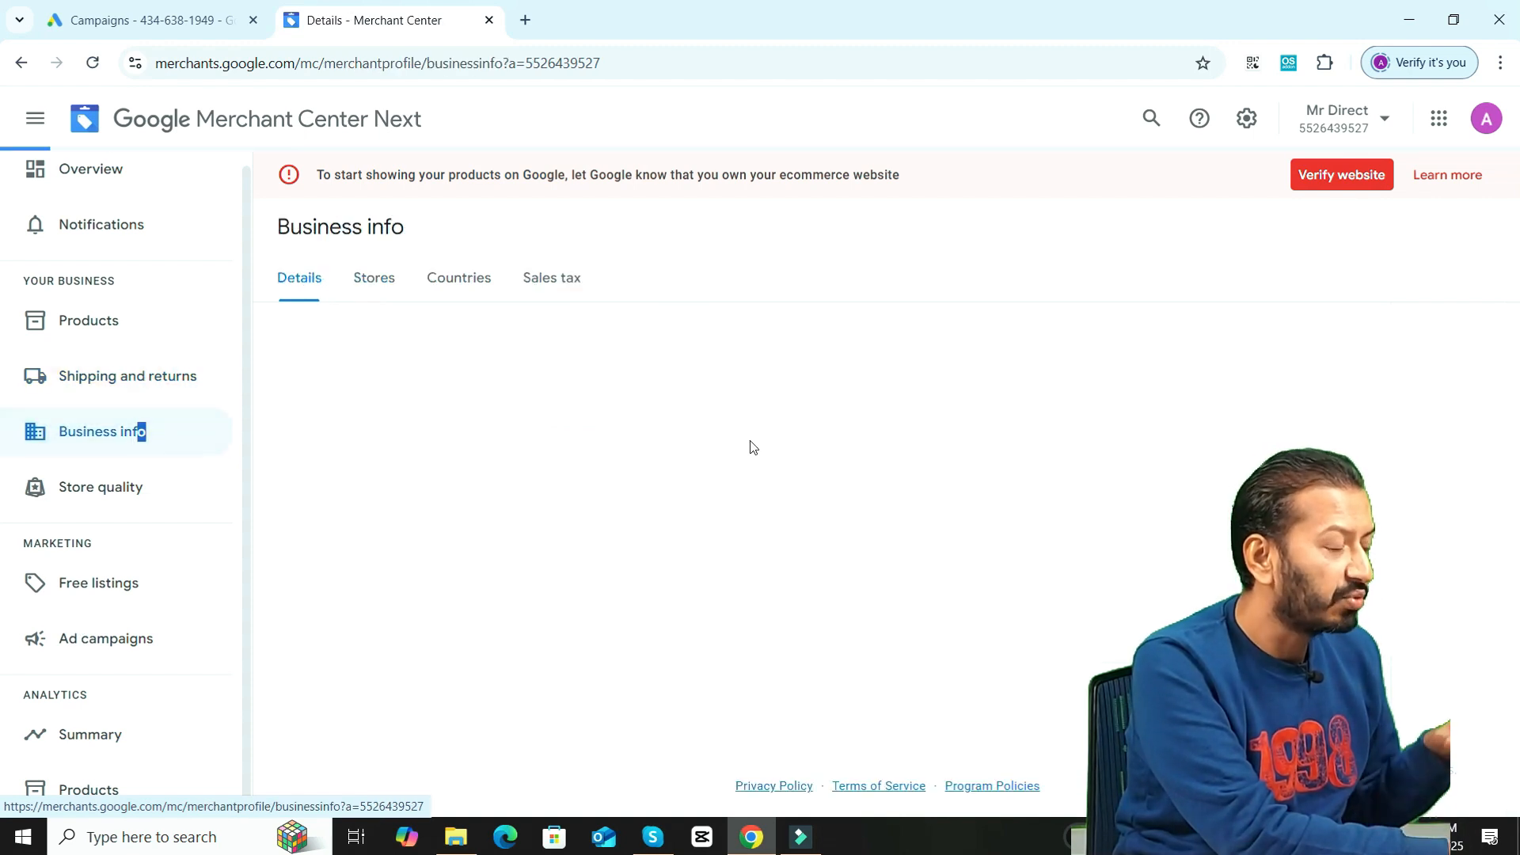
{"action": "left_click", "coordinate": [366, 281]}
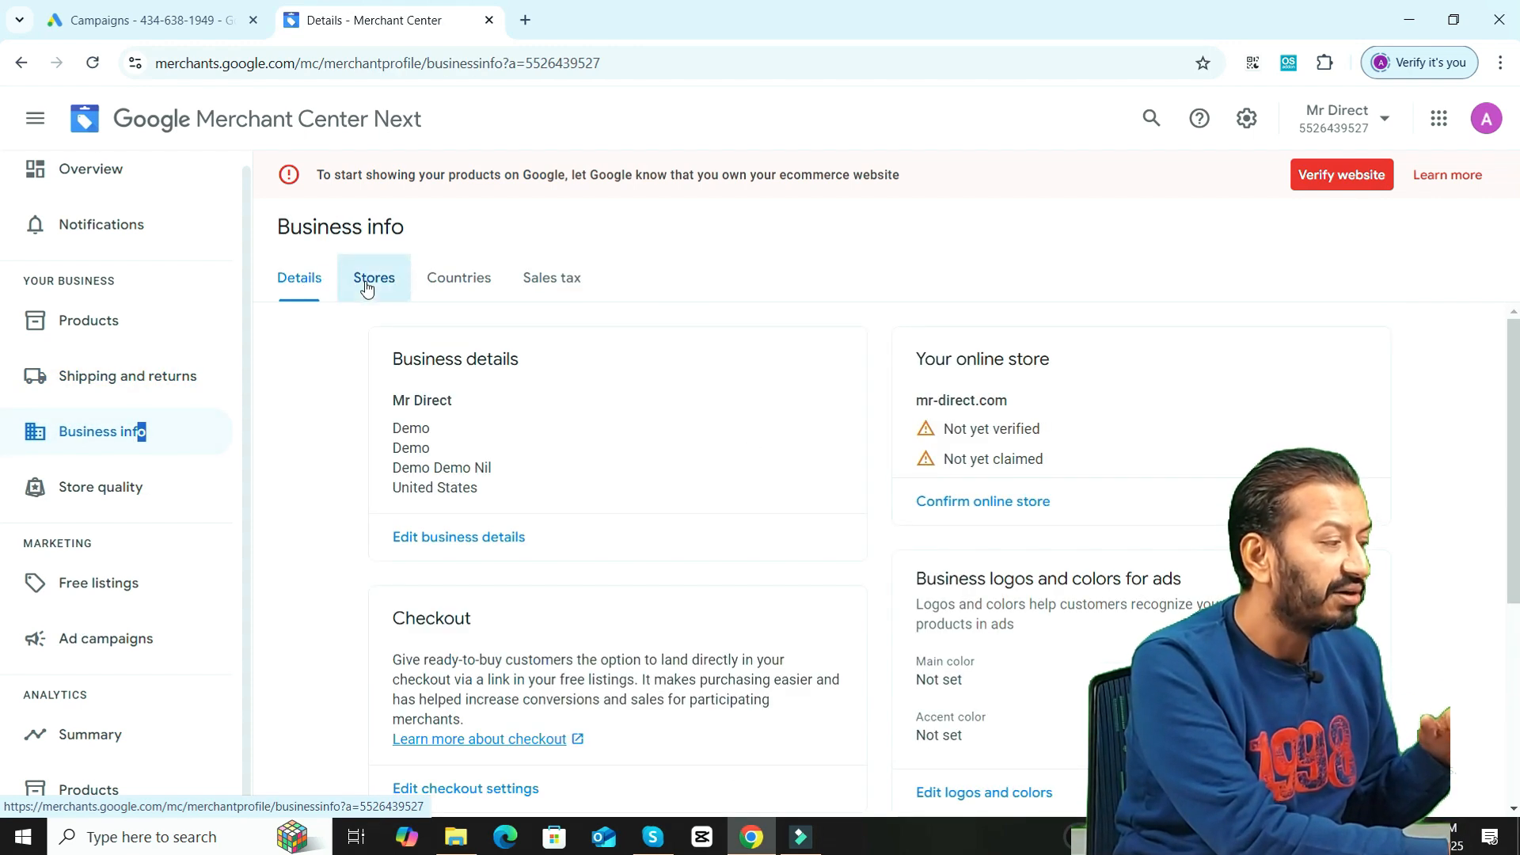
{"action": "left_click", "coordinate": [474, 277]}
{"action": "left_click", "coordinate": [548, 277]}
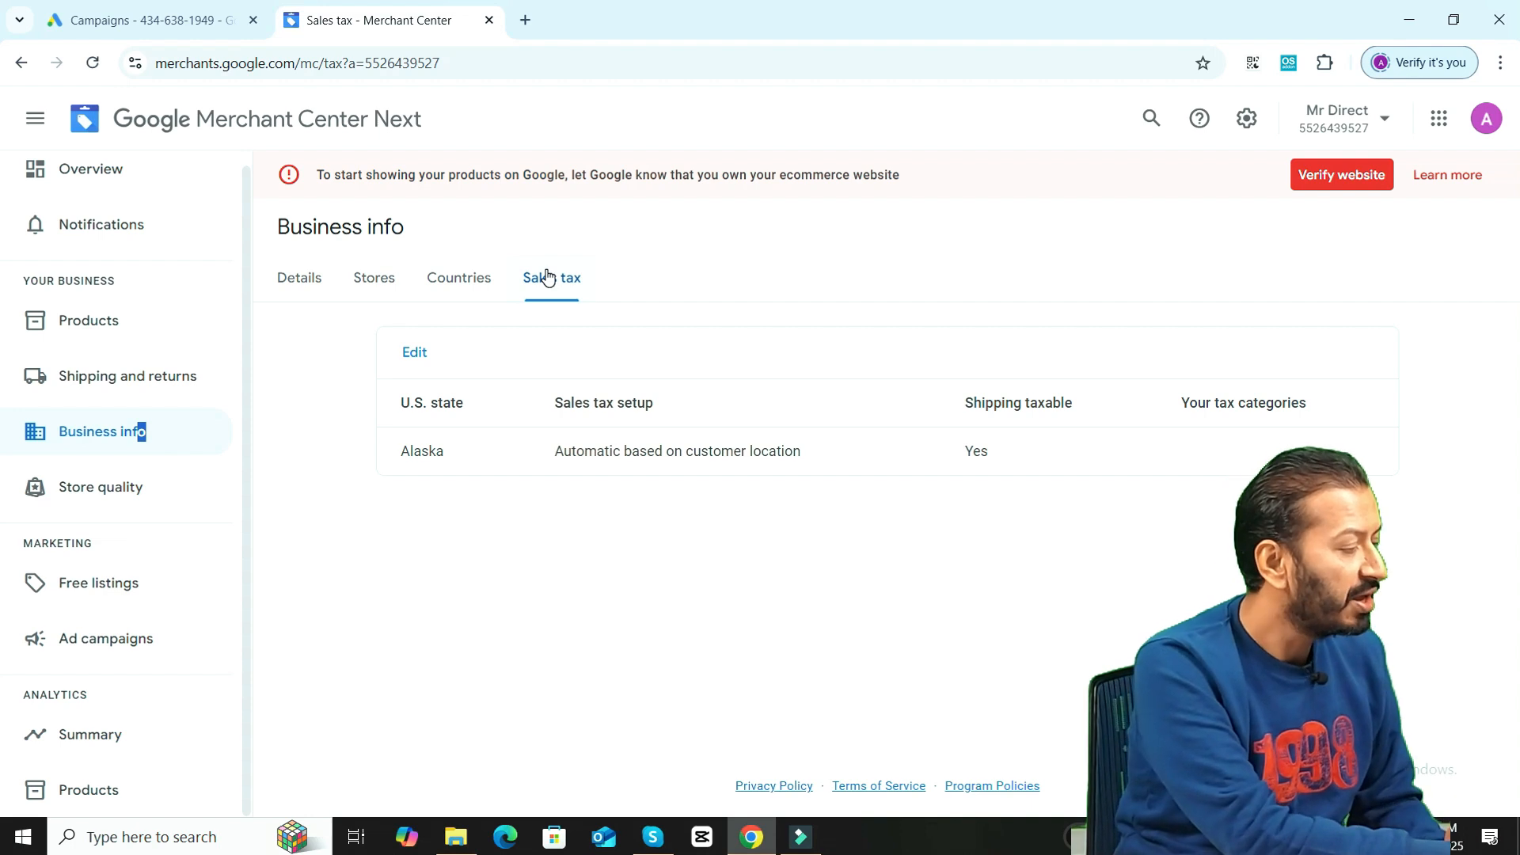
{"action": "left_click", "coordinate": [136, 643]}
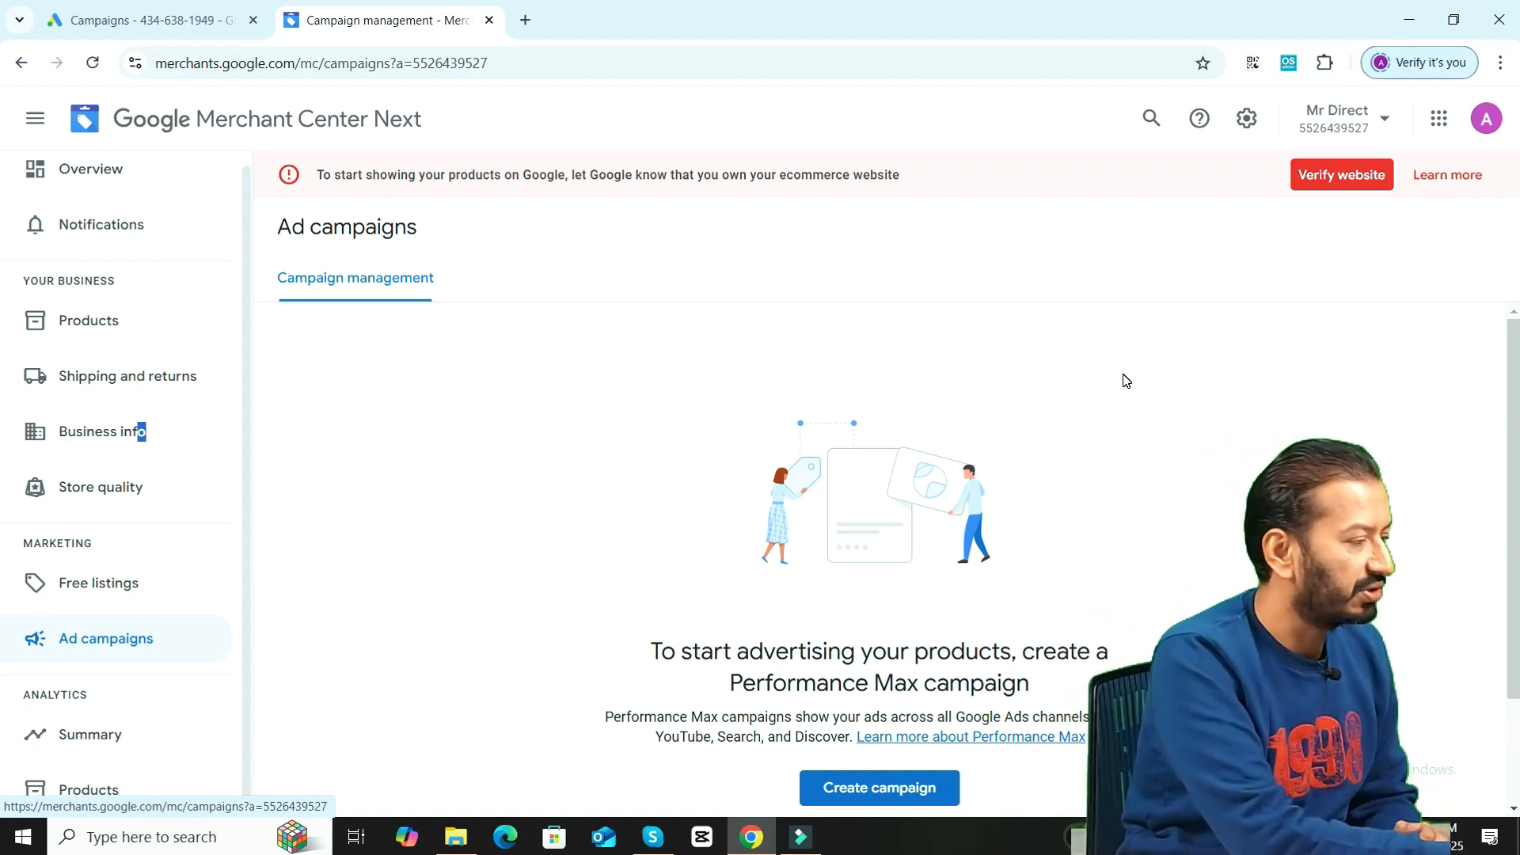
Switch to Google Ads and start a new campaign without a goal's guidance
{"action": "left_click", "coordinate": [192, 10]}
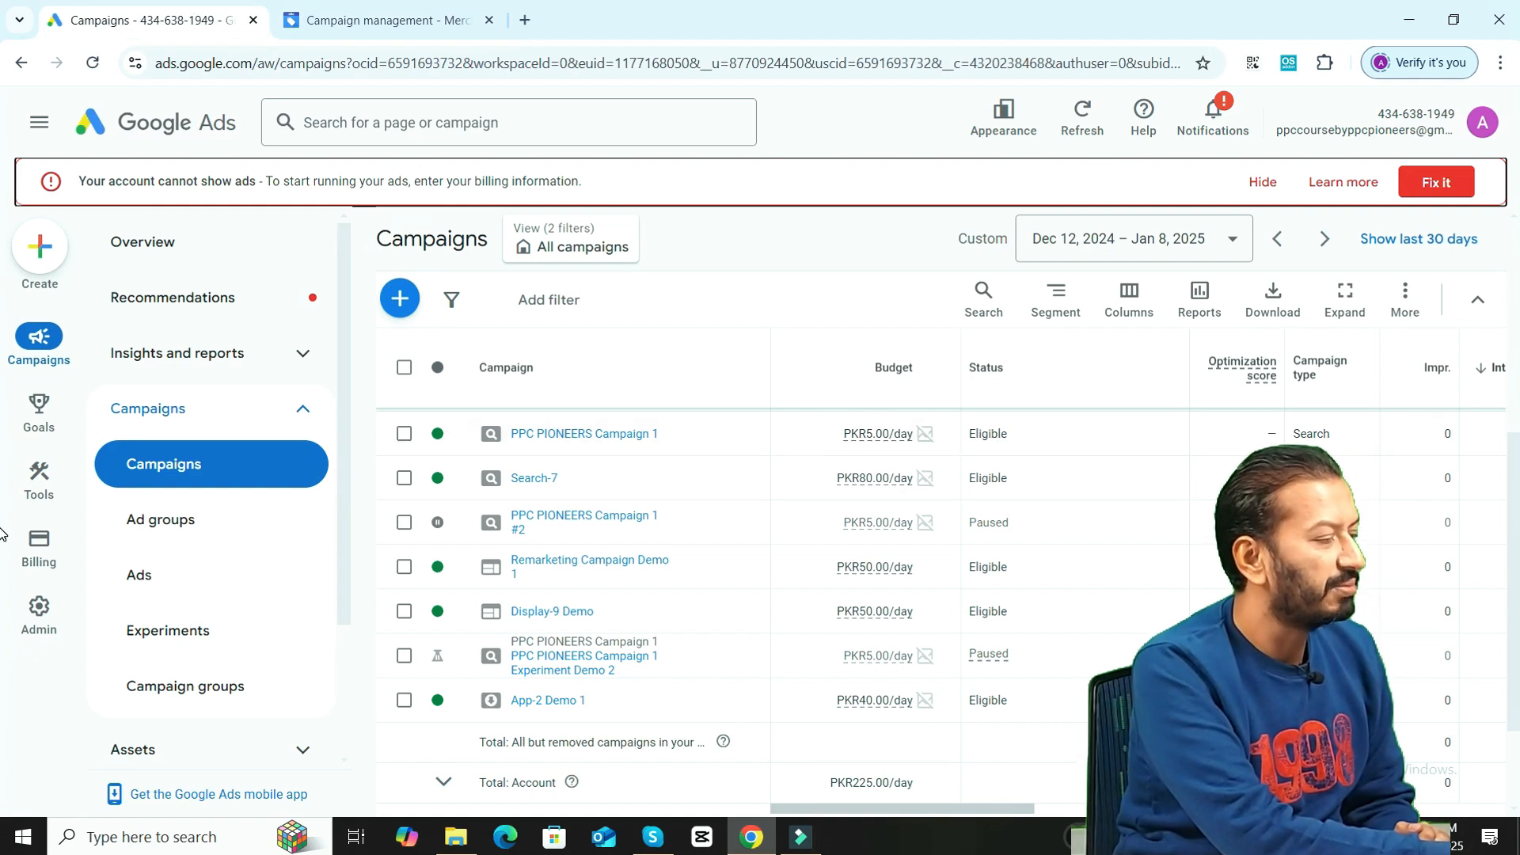
{"action": "left_click", "coordinate": [400, 299]}
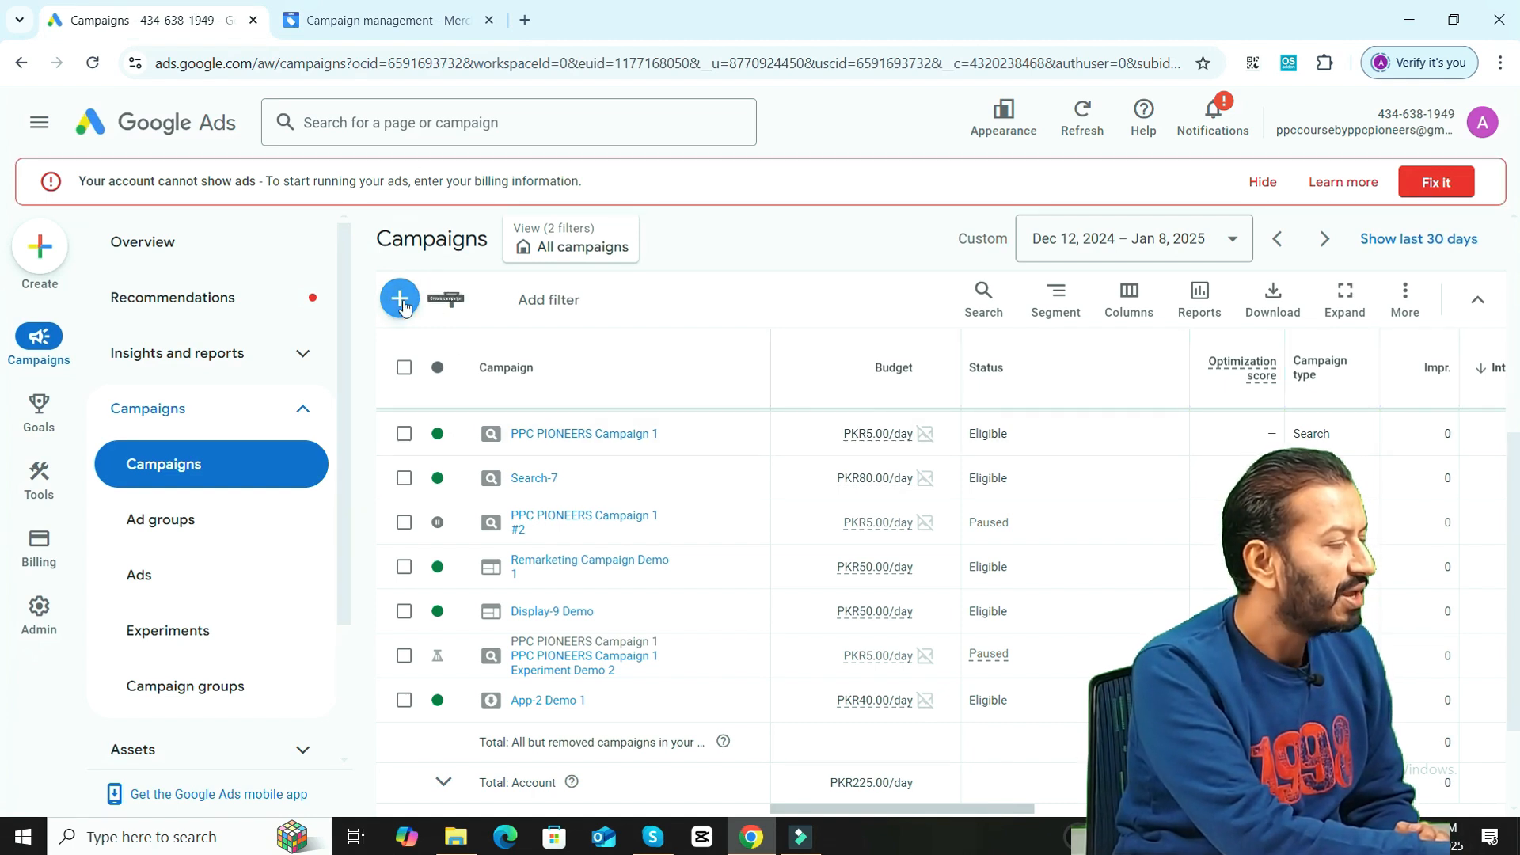
{"action": "left_click", "coordinate": [455, 316]}
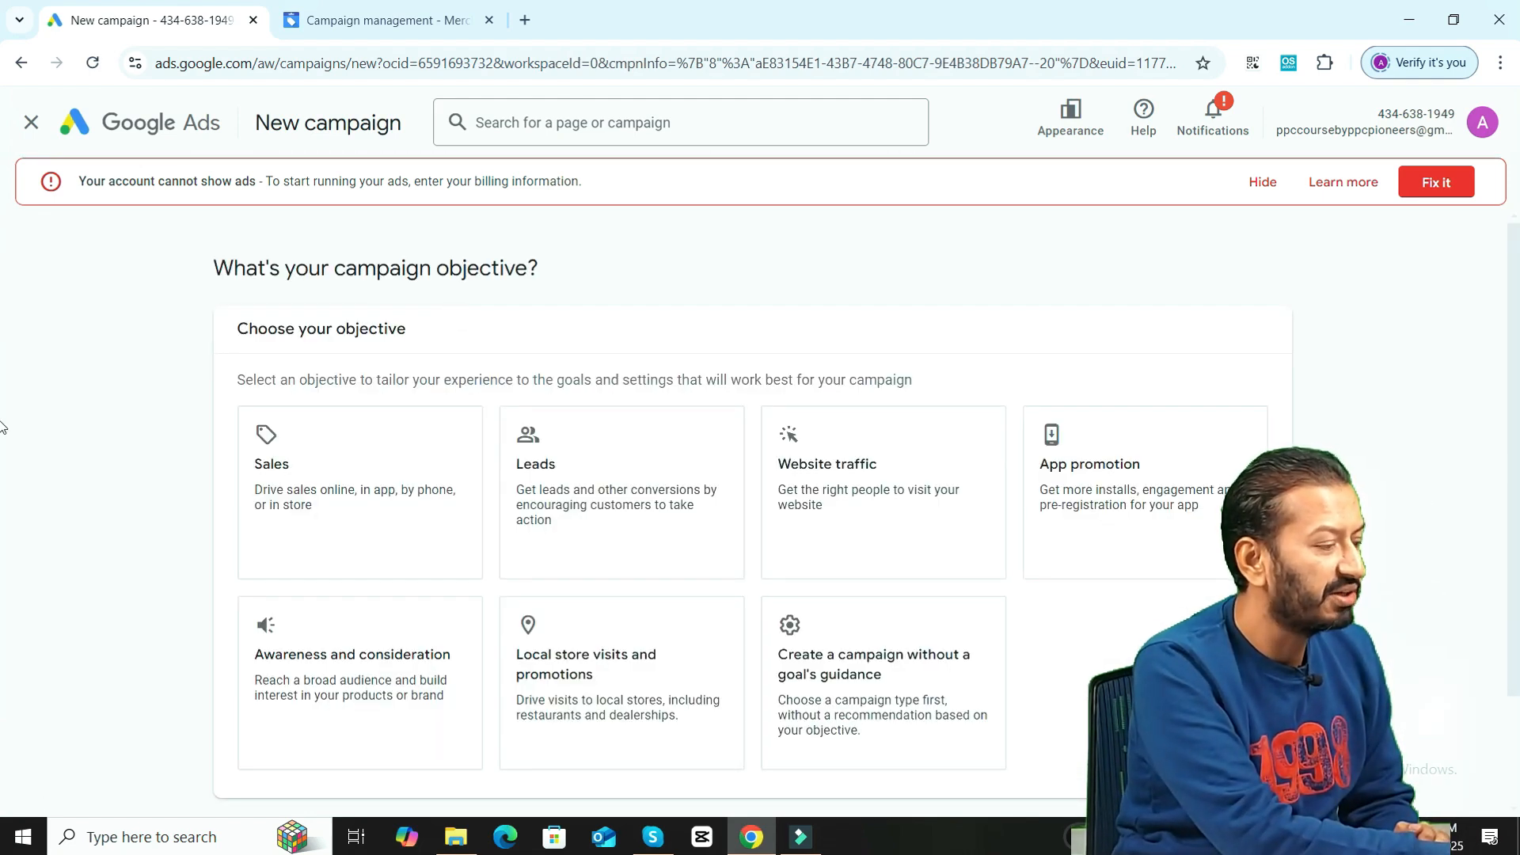
{"action": "scroll", "coordinate": [6, 429], "scroll_direction": "down", "scroll_amount": 2}
{"action": "left_click", "coordinate": [960, 645]}
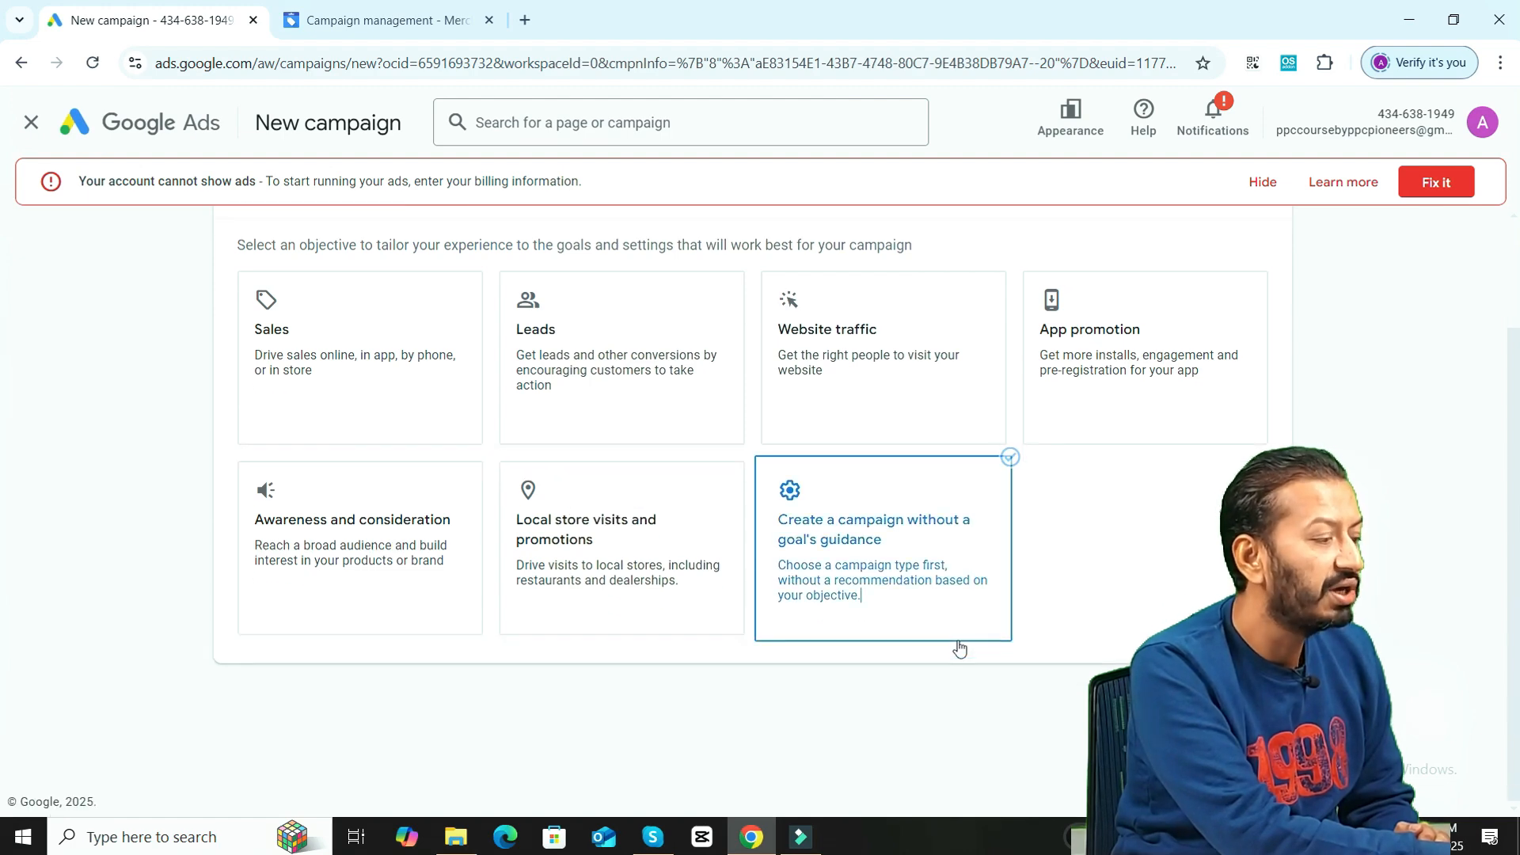
Look over the available campaign types and choose Shopping for the new campaign
{"action": "scroll", "coordinate": [3, 577], "scroll_direction": "down", "scroll_amount": 3}
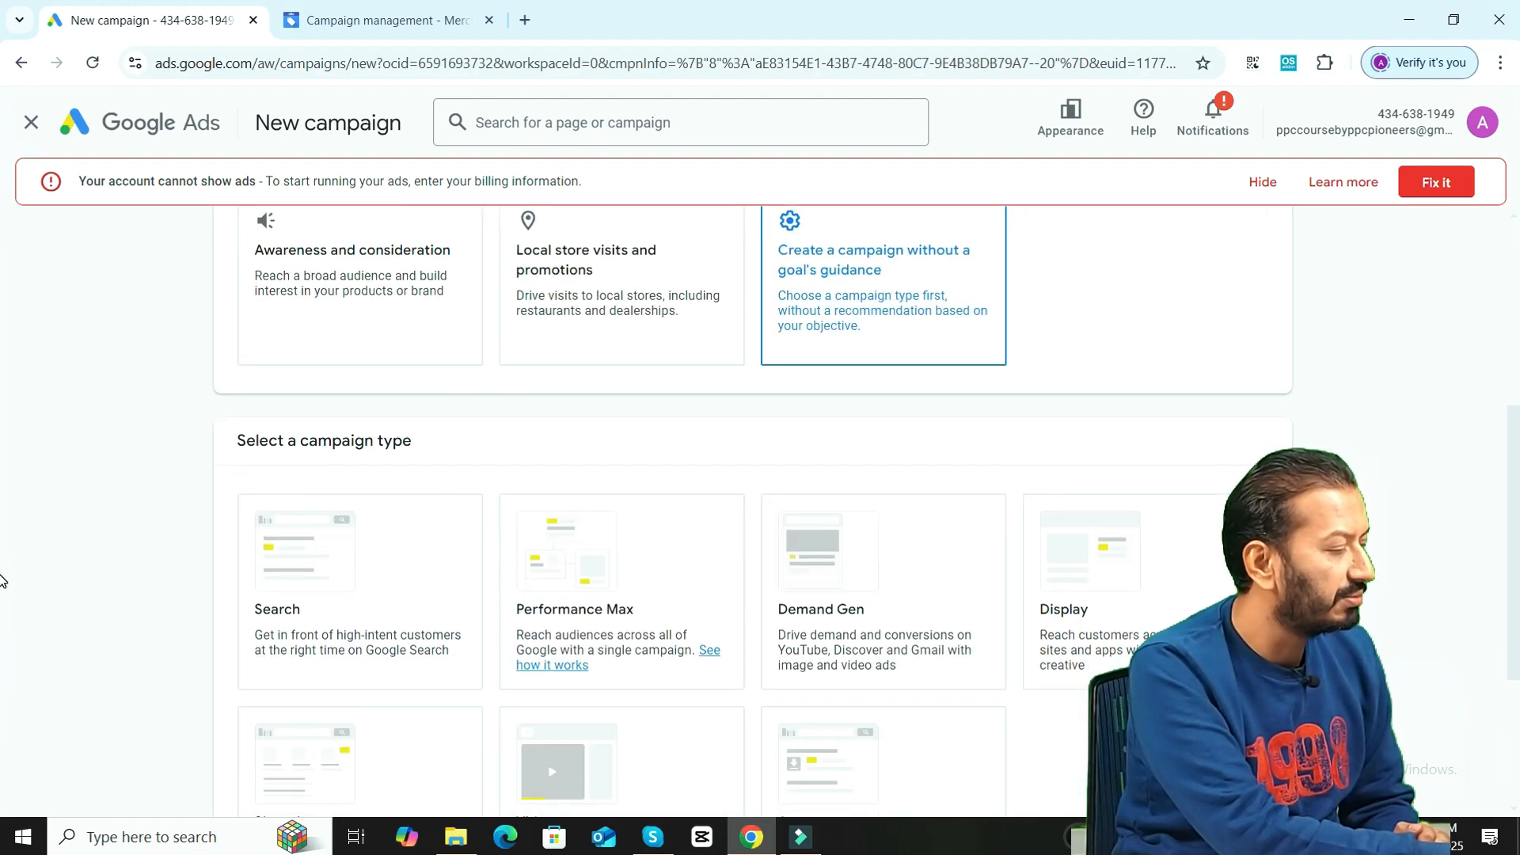
{"action": "scroll", "coordinate": [1508, 717], "scroll_direction": "down", "scroll_amount": 3}
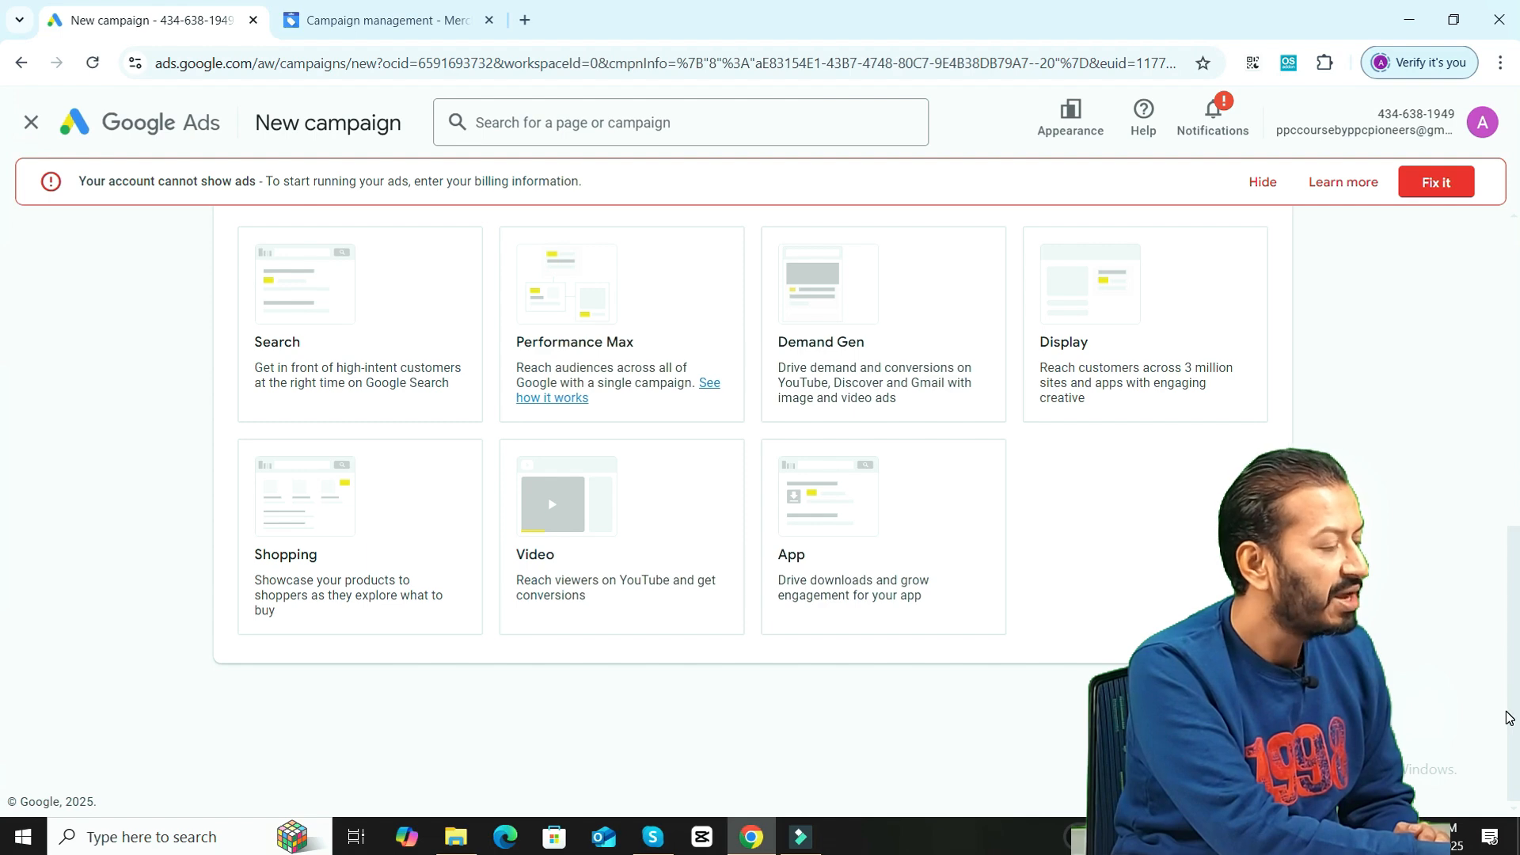
{"action": "scroll", "coordinate": [3, 570], "scroll_direction": "up", "scroll_amount": 4}
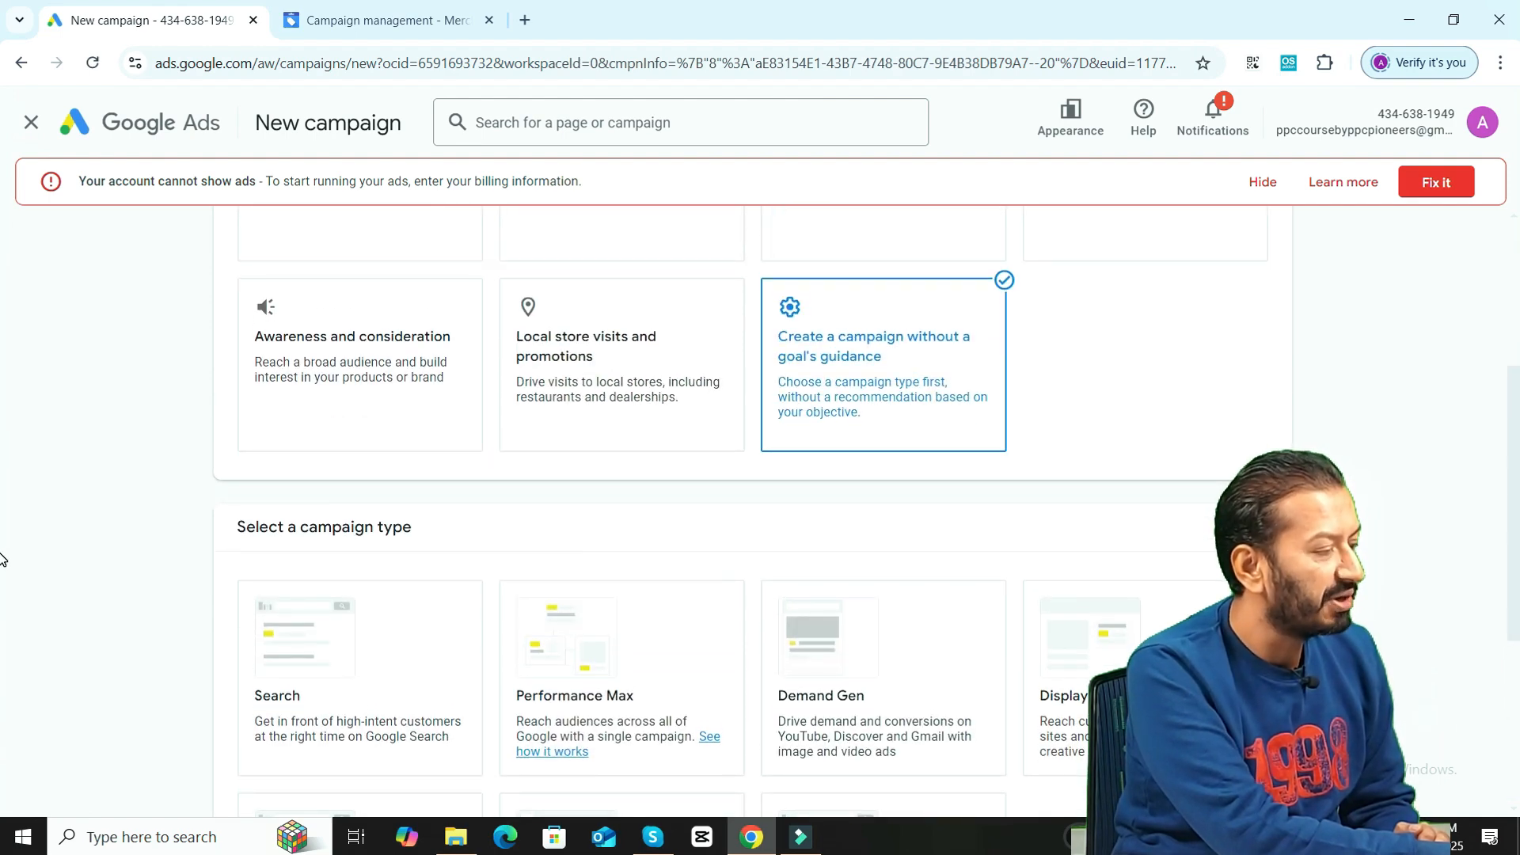
{"action": "scroll", "coordinate": [1511, 633], "scroll_direction": "down", "scroll_amount": 4}
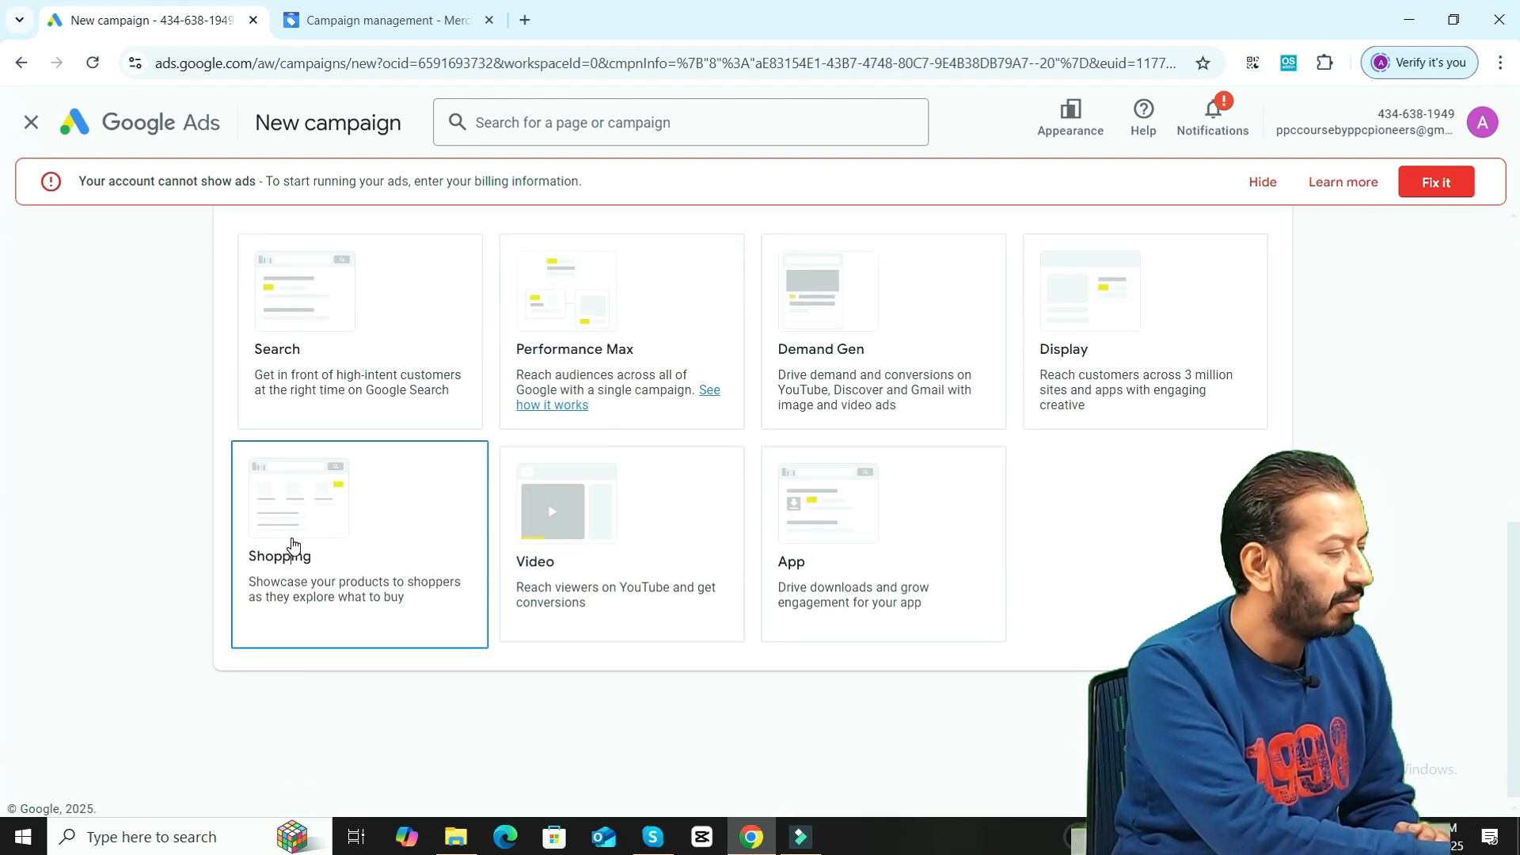
{"action": "left_click", "coordinate": [278, 556]}
Restrict the campaign's products to specific feeds of the Mr Direct Merchant Center account, using the US feed label
{"action": "scroll", "coordinate": [1, 602], "scroll_direction": "down", "scroll_amount": 5}
{"action": "scroll", "coordinate": [1, 683], "scroll_direction": "down", "scroll_amount": 1}
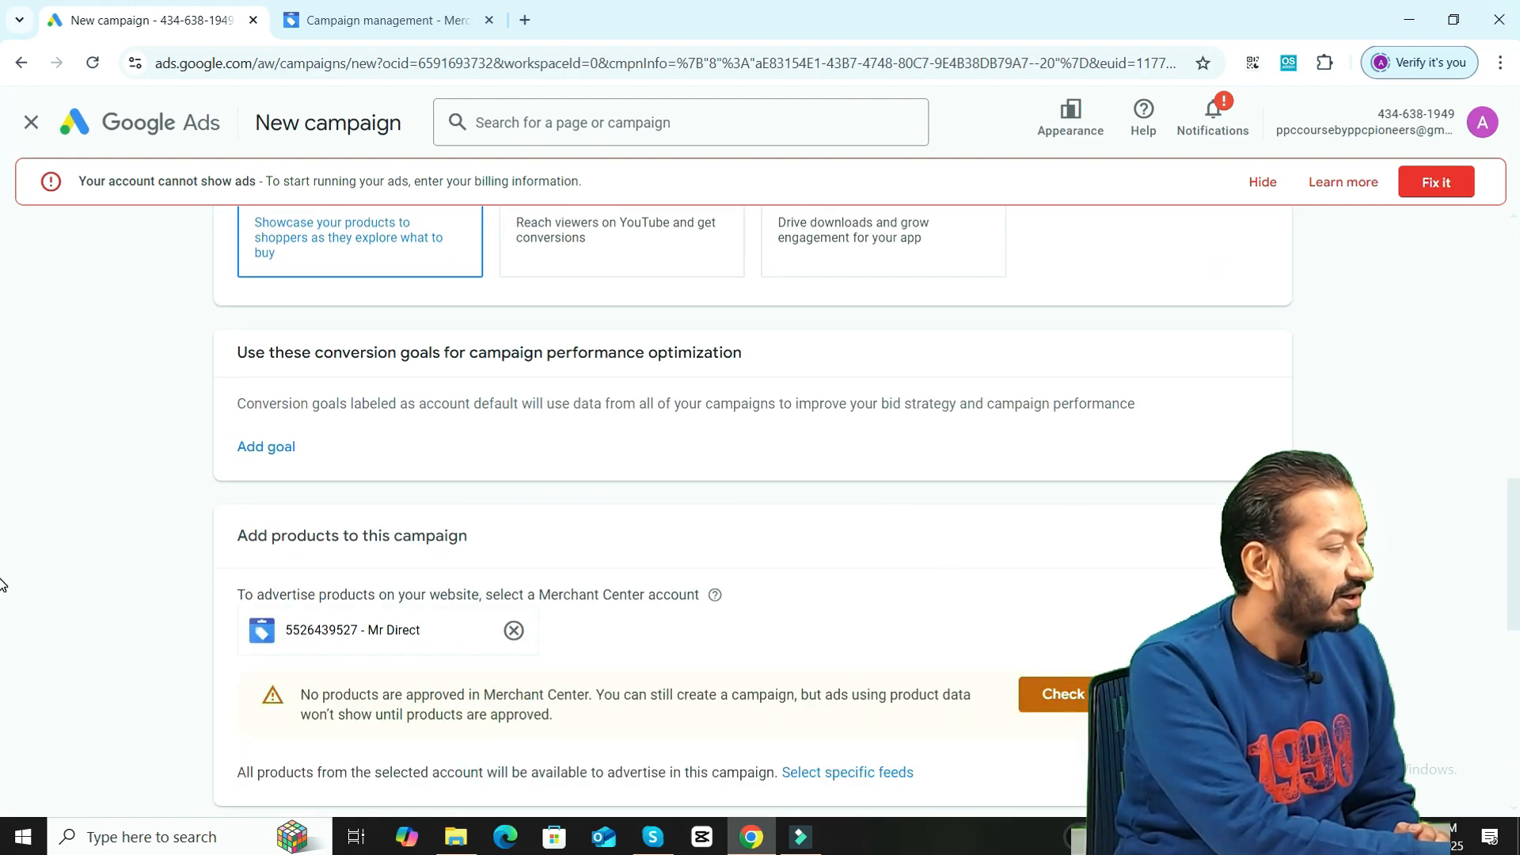
{"action": "scroll", "coordinate": [2, 584], "scroll_direction": "down", "scroll_amount": 2}
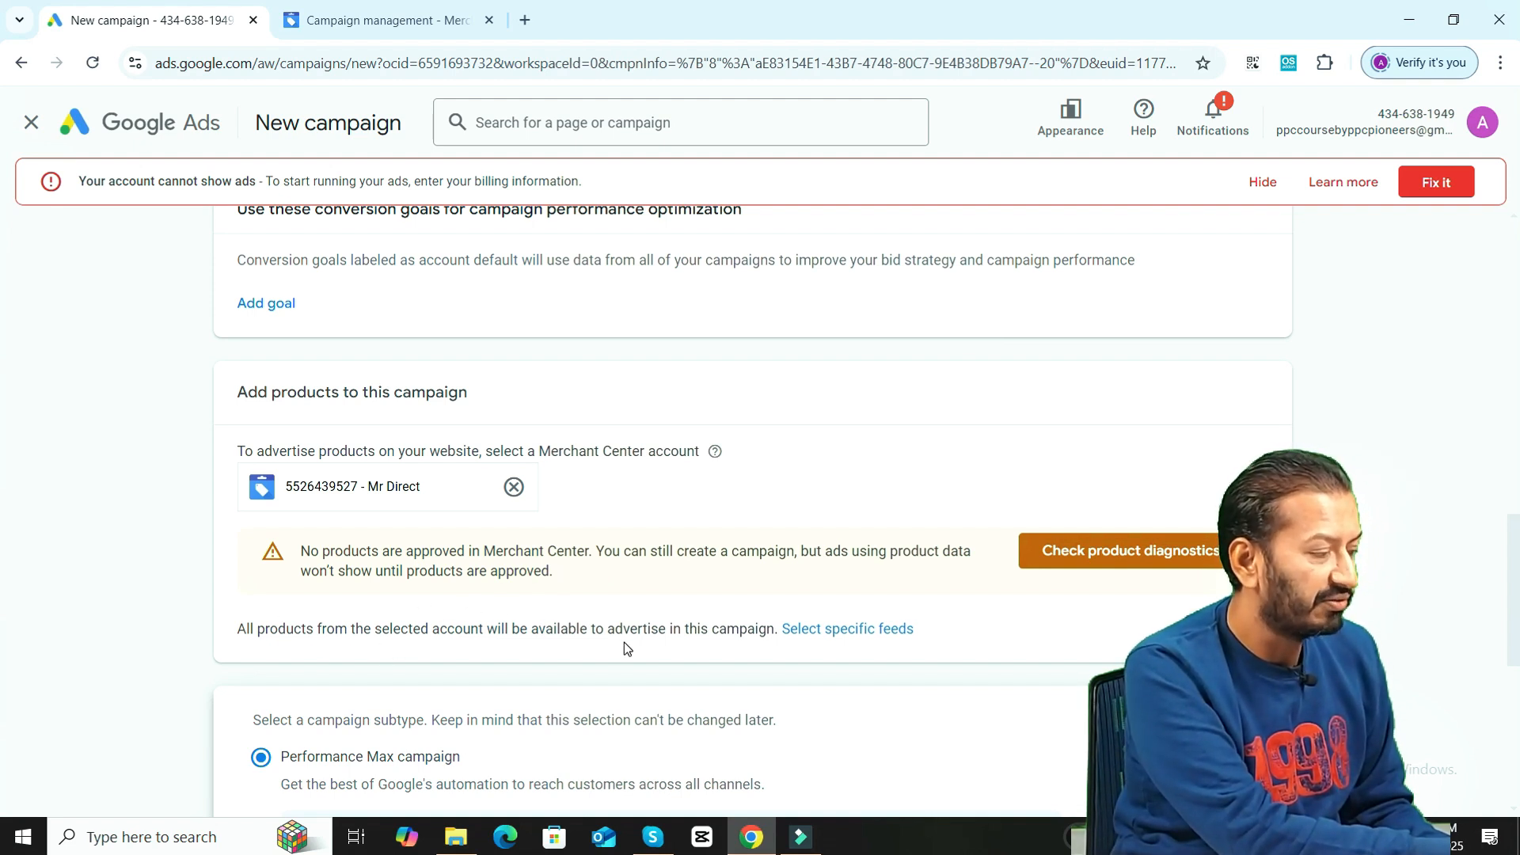
{"action": "left_click", "coordinate": [849, 629]}
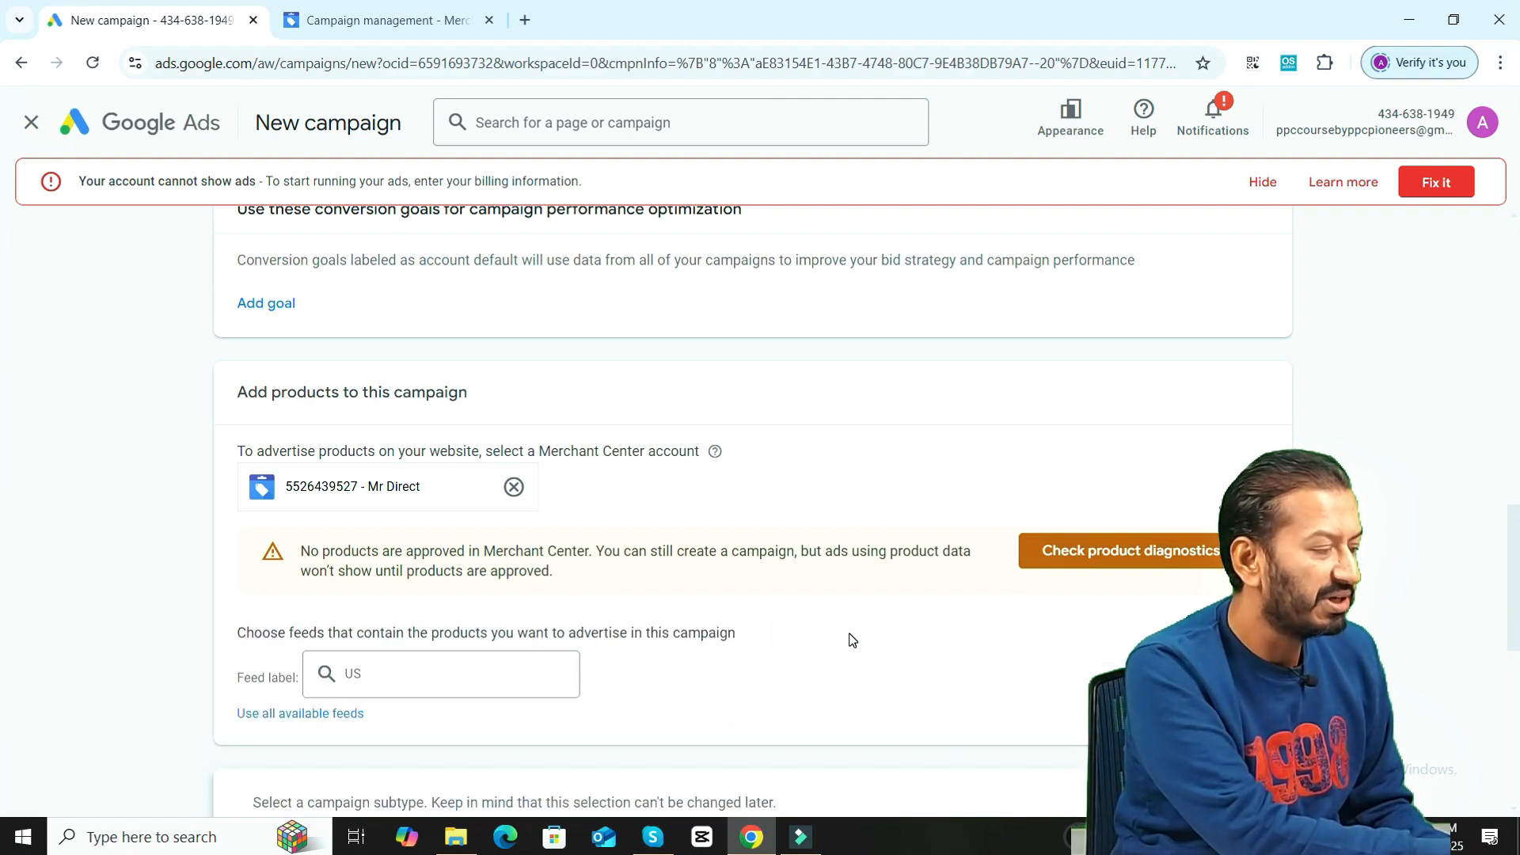
{"action": "scroll", "coordinate": [5, 594], "scroll_direction": "down", "scroll_amount": 3}
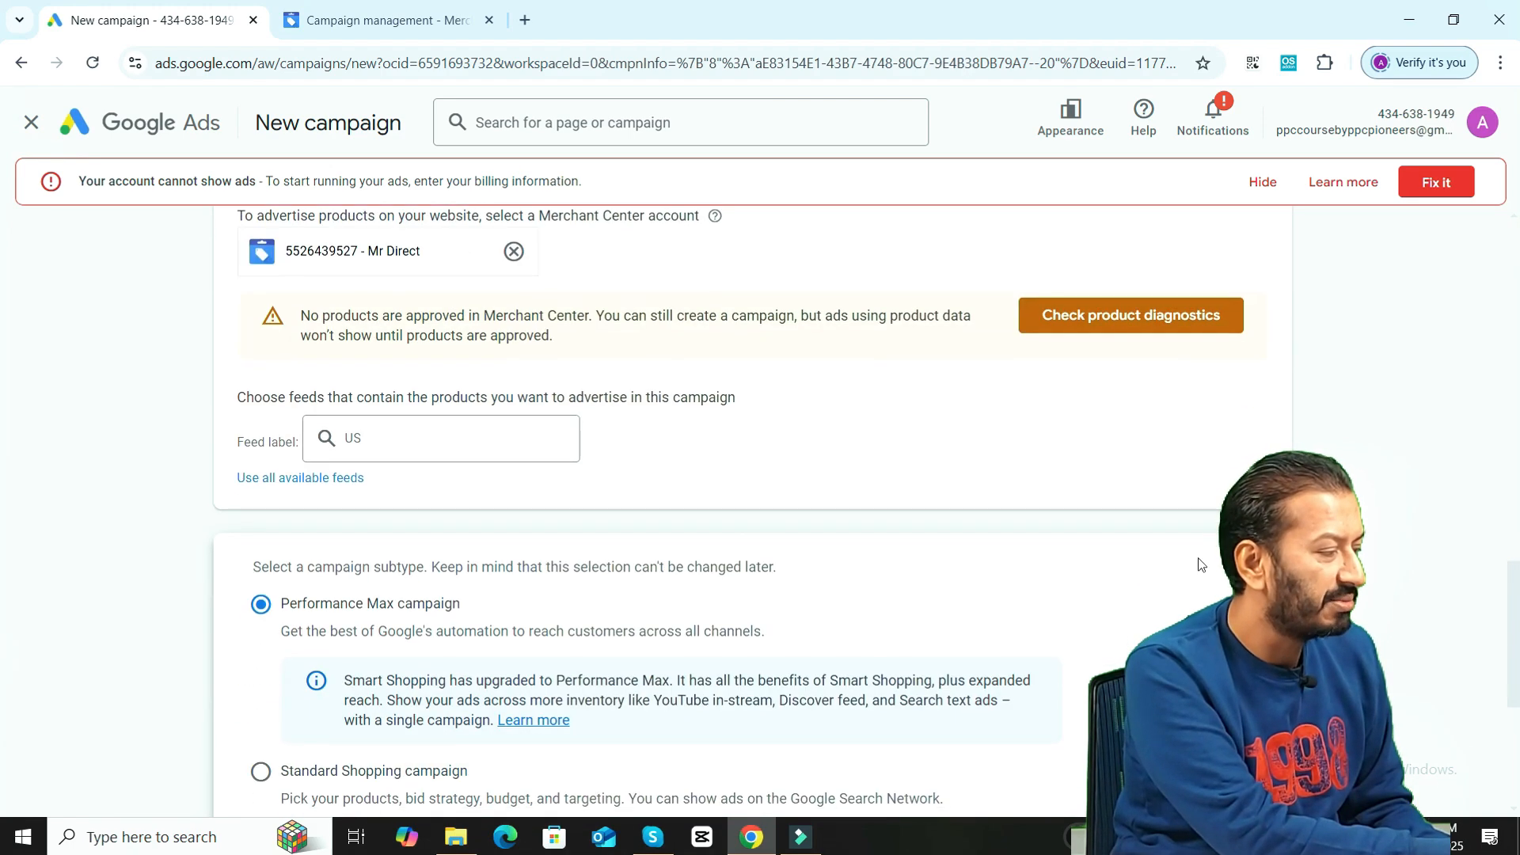
{"action": "left_click", "coordinate": [332, 440]}
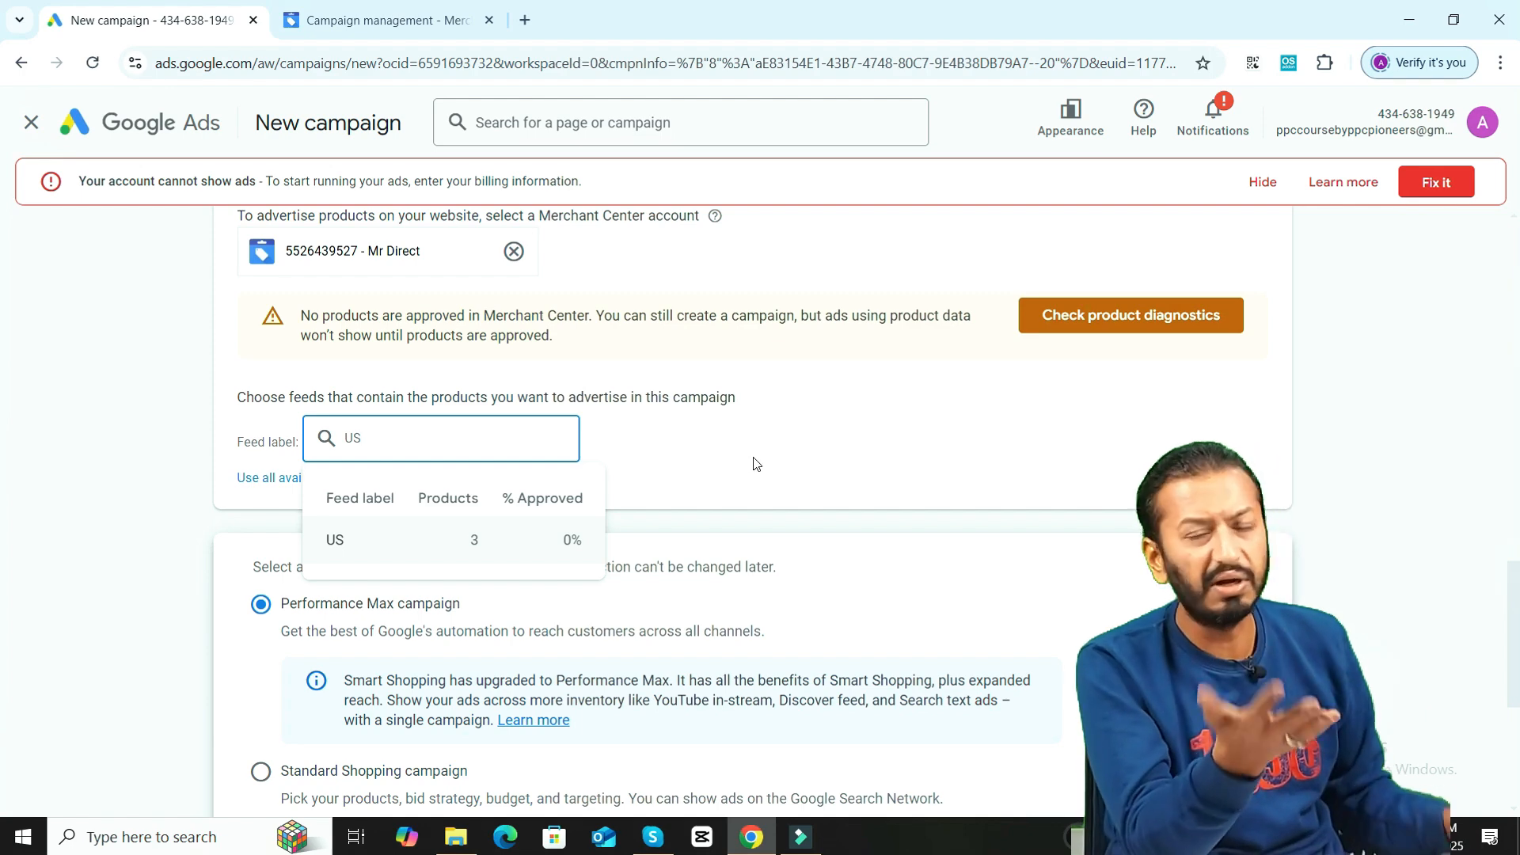
Choose the Standard Shopping campaign subtype, continue to the settings and name the campaign "Shopping Campaign 1"
{"action": "scroll", "coordinate": [1342, 537], "scroll_direction": "down", "scroll_amount": 2}
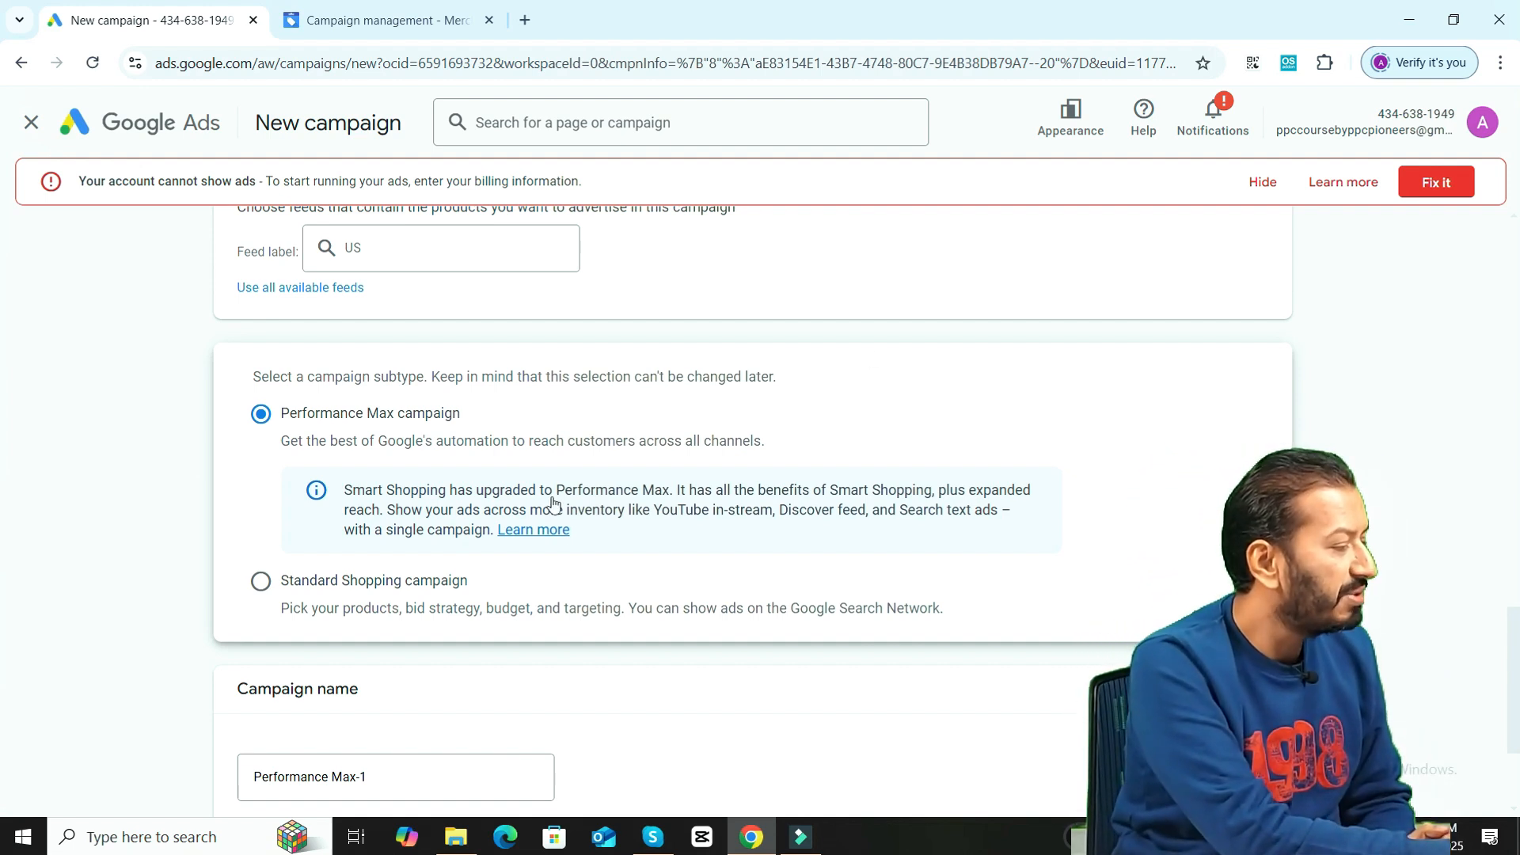
{"action": "left_click", "coordinate": [262, 581]}
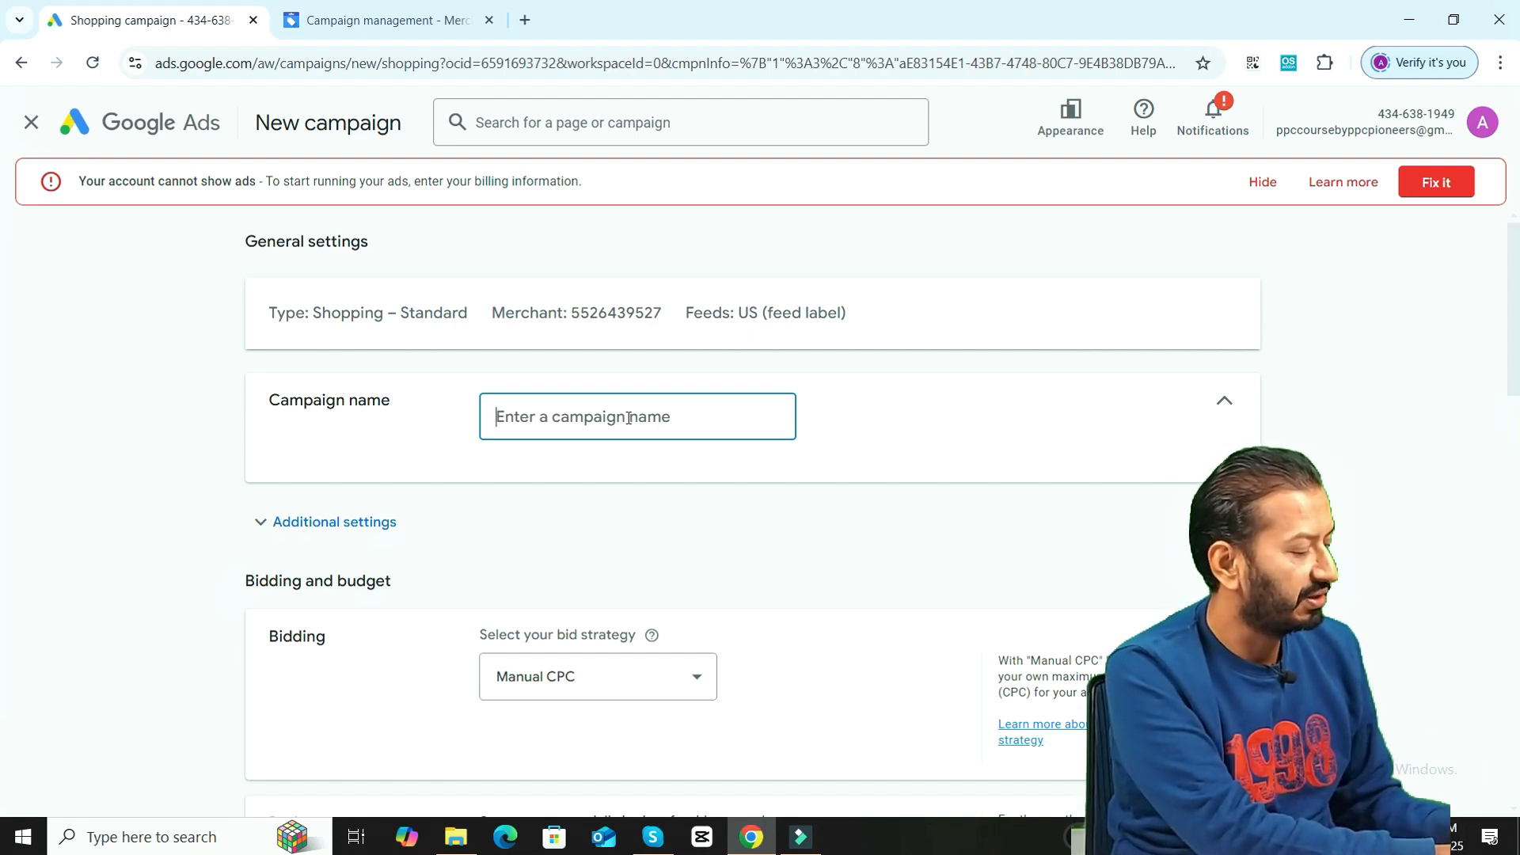
{"action": "type", "text": "Shopping Campaign 1"}
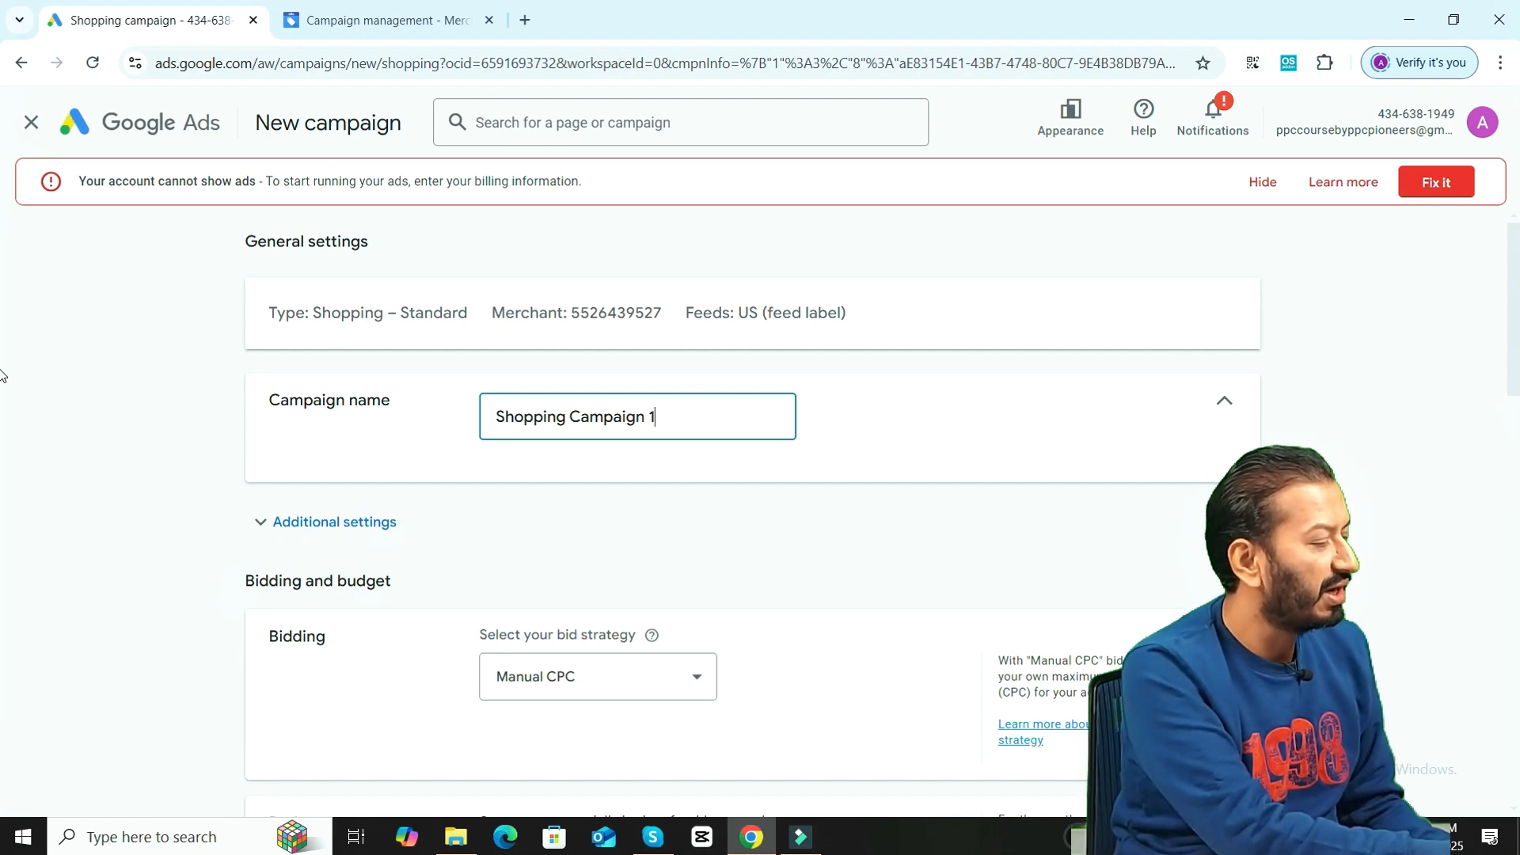
Choose Manual CPC as the bid strategy and set the average daily budget to PKR 1500
{"action": "scroll", "coordinate": [1079, 370], "scroll_direction": "down", "scroll_amount": 5}
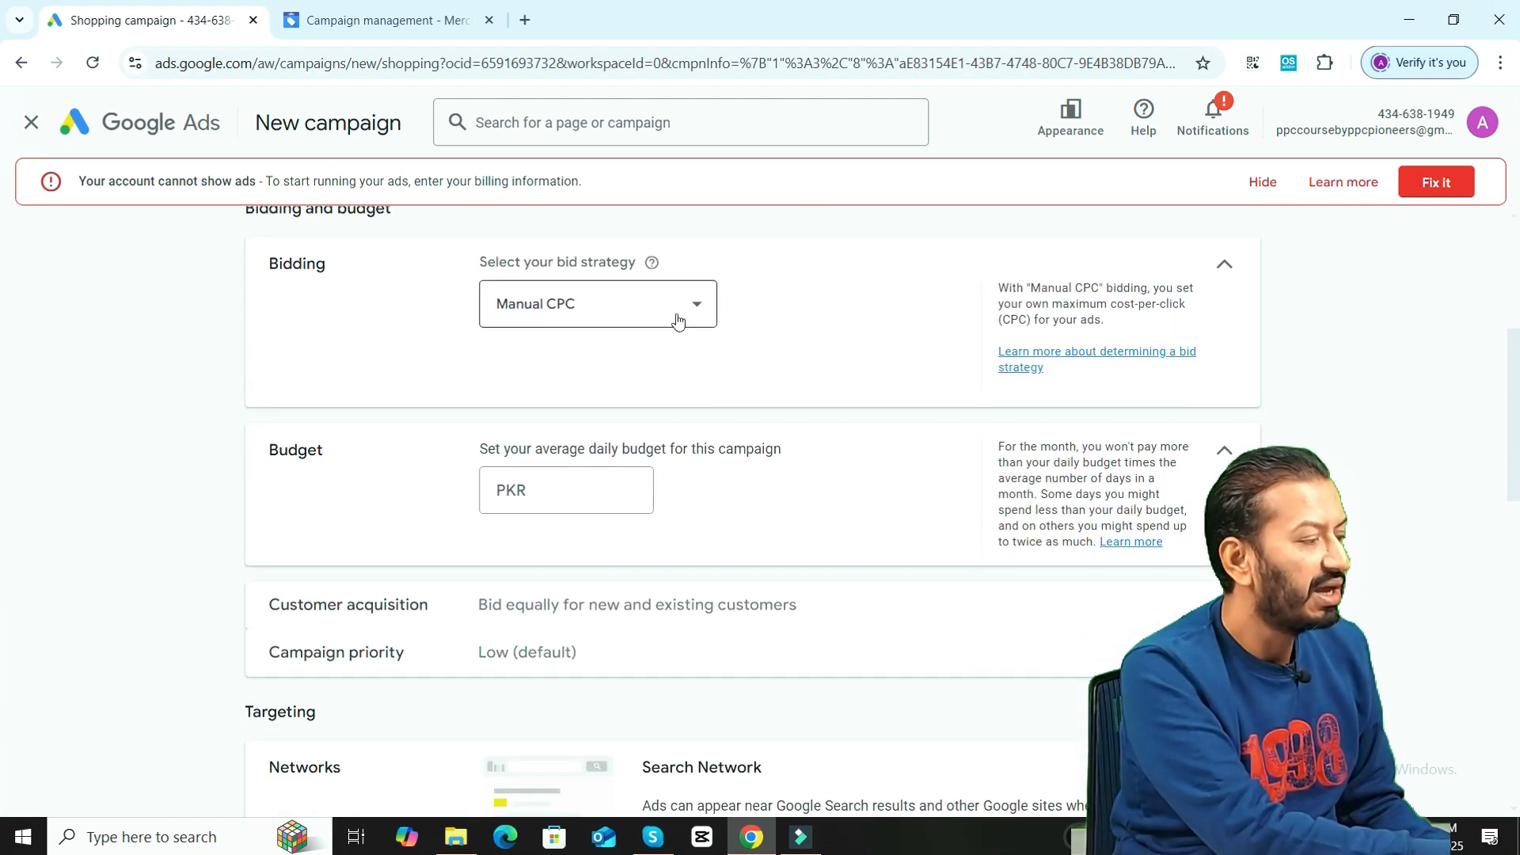
{"action": "left_click", "coordinate": [698, 308]}
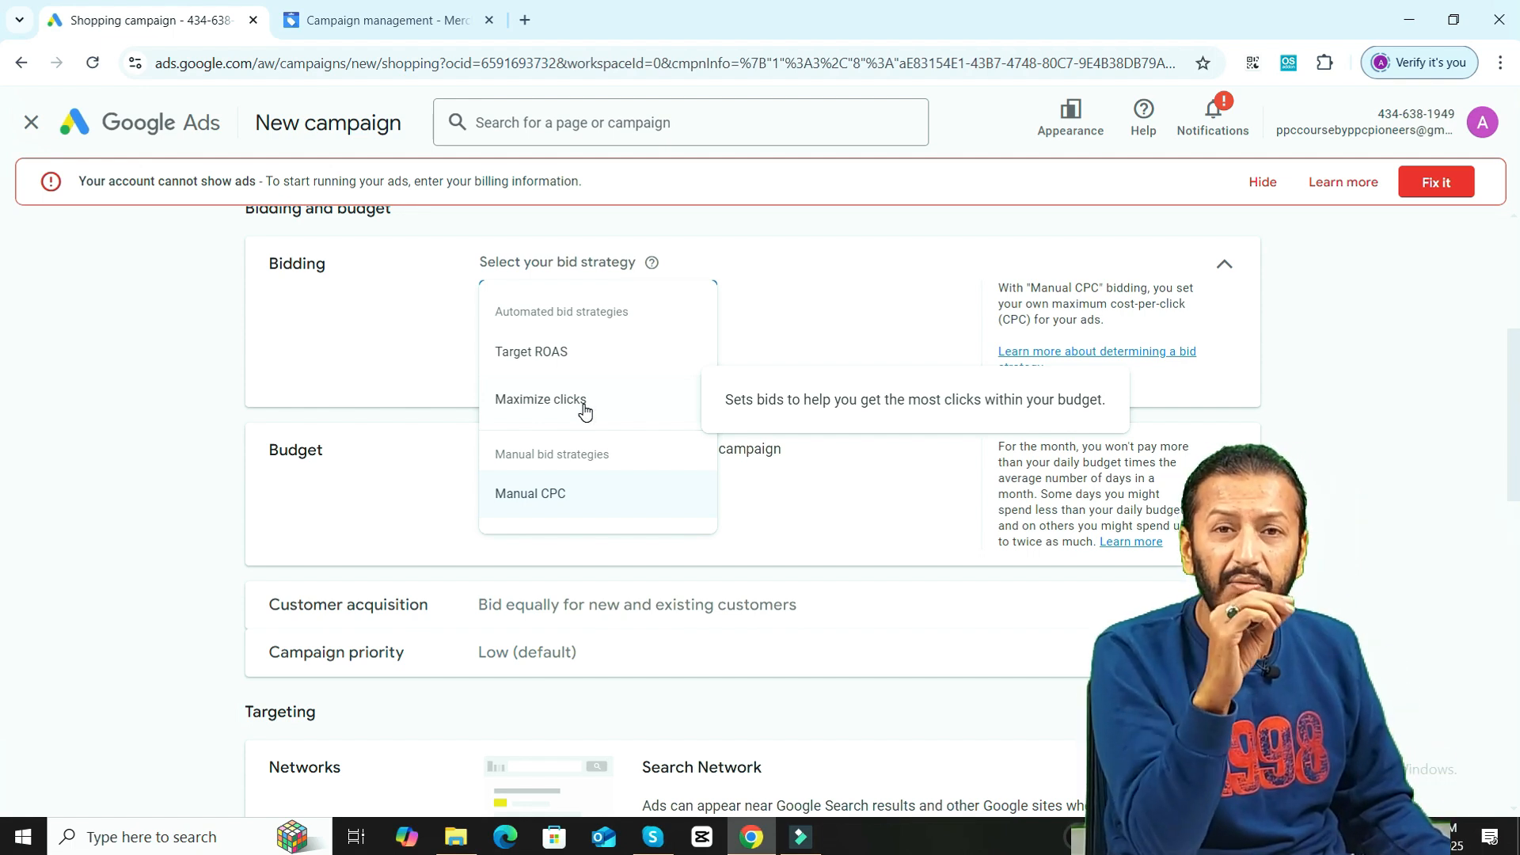
{"action": "left_click", "coordinate": [570, 494]}
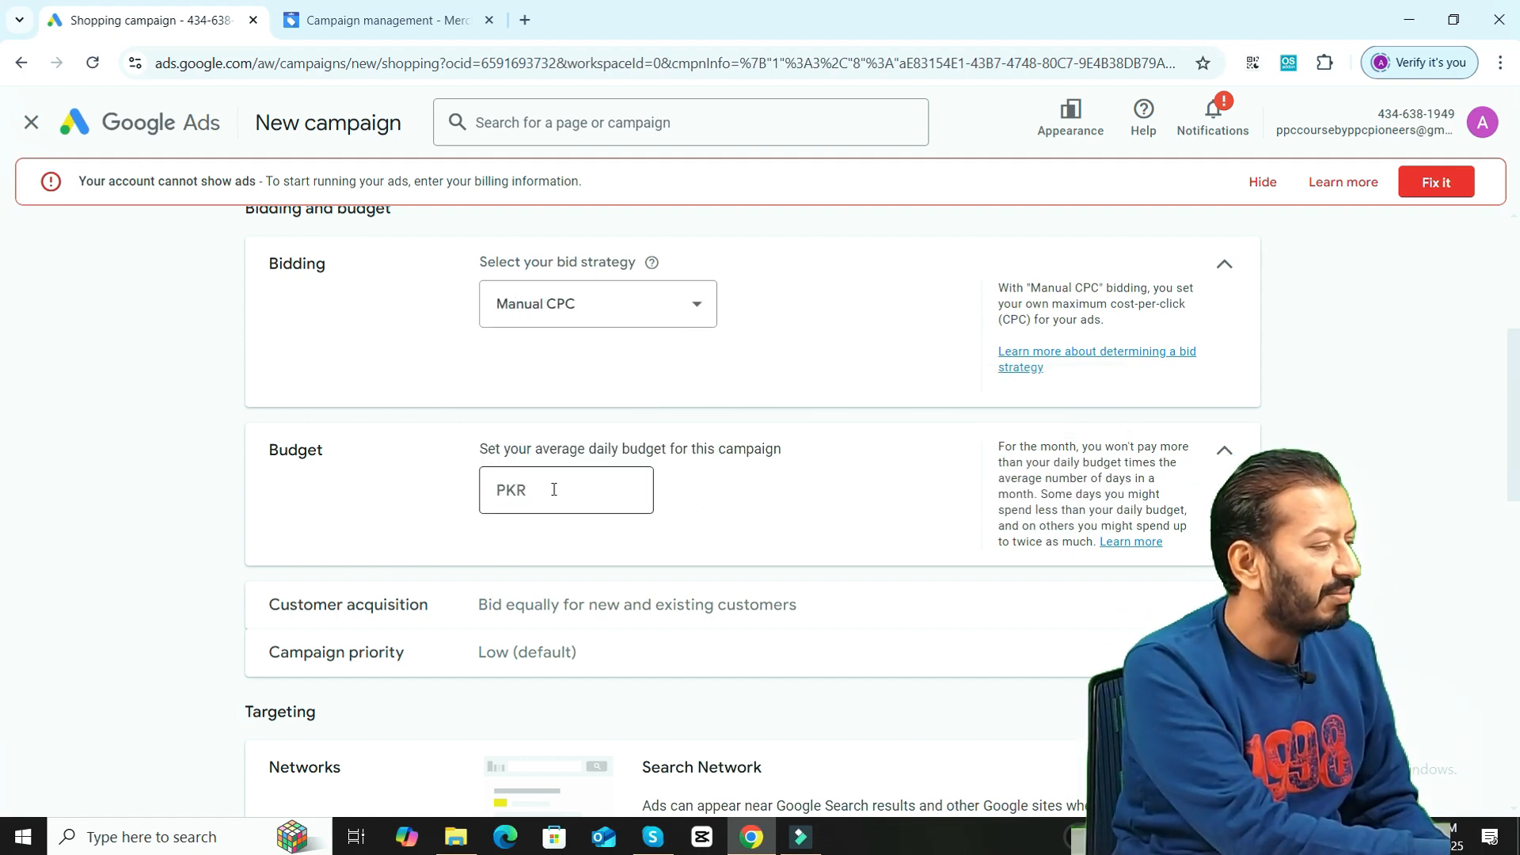
{"action": "left_click", "coordinate": [554, 490]}
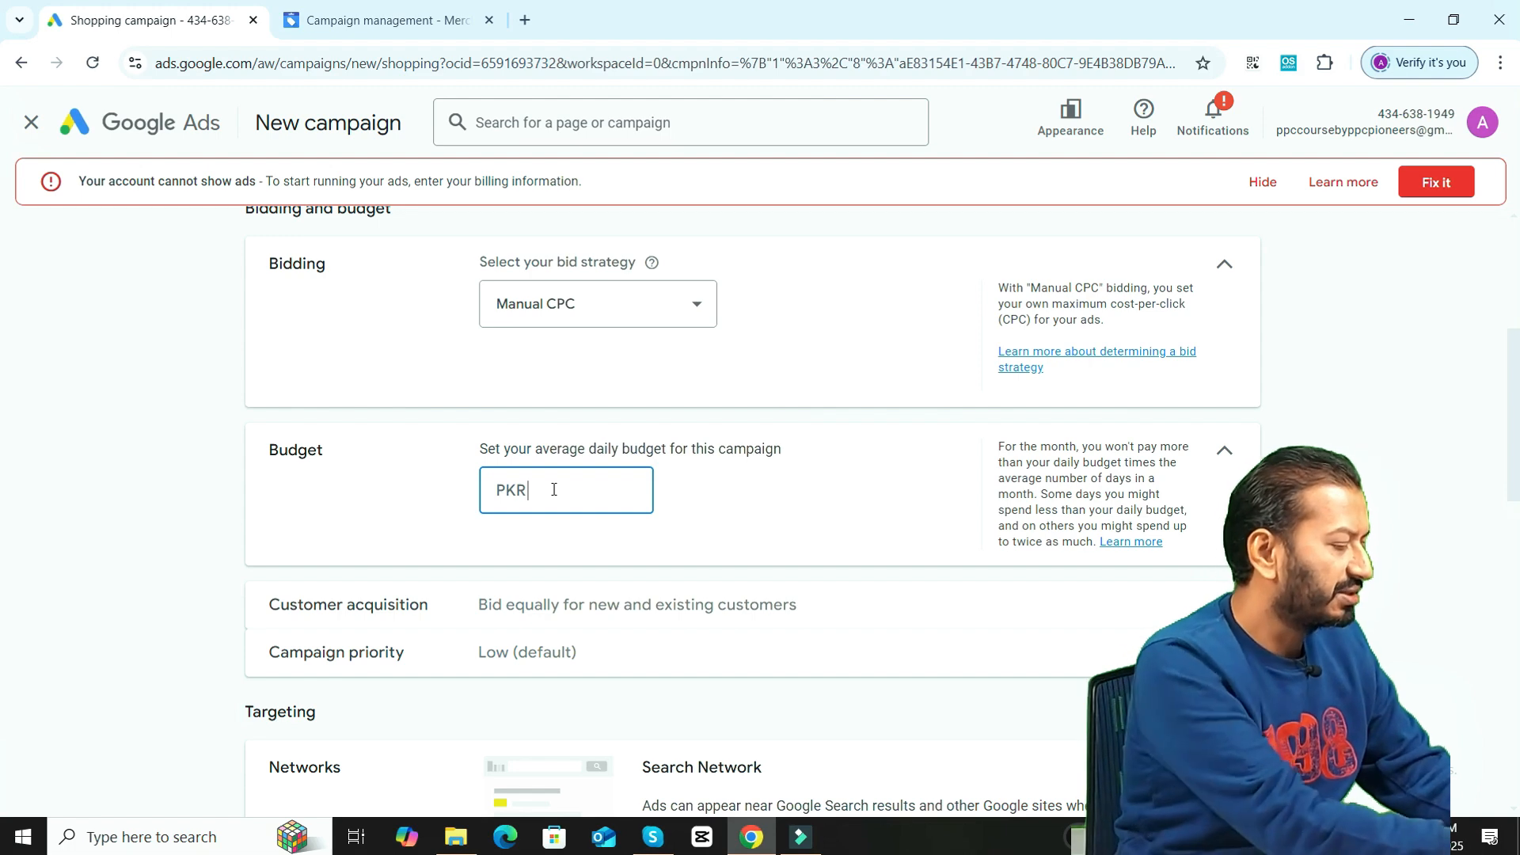
{"action": "type", "text": "1500"}
Examine the Customer acquisition options of the campaign and collapse them again
{"action": "scroll", "coordinate": [553, 490], "scroll_direction": "down", "scroll_amount": 2}
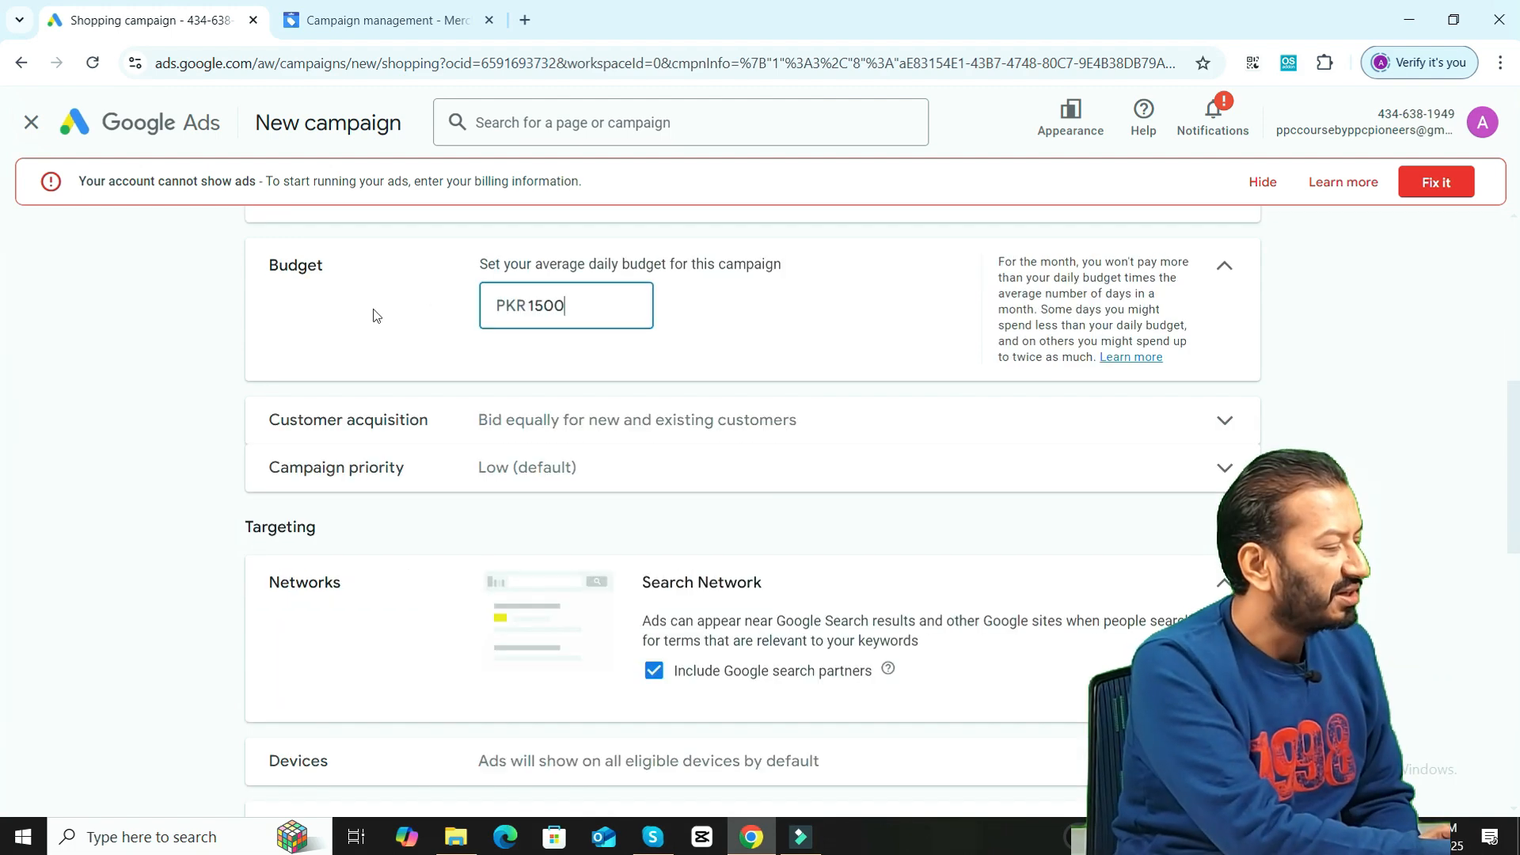
{"action": "left_click", "coordinate": [1216, 425]}
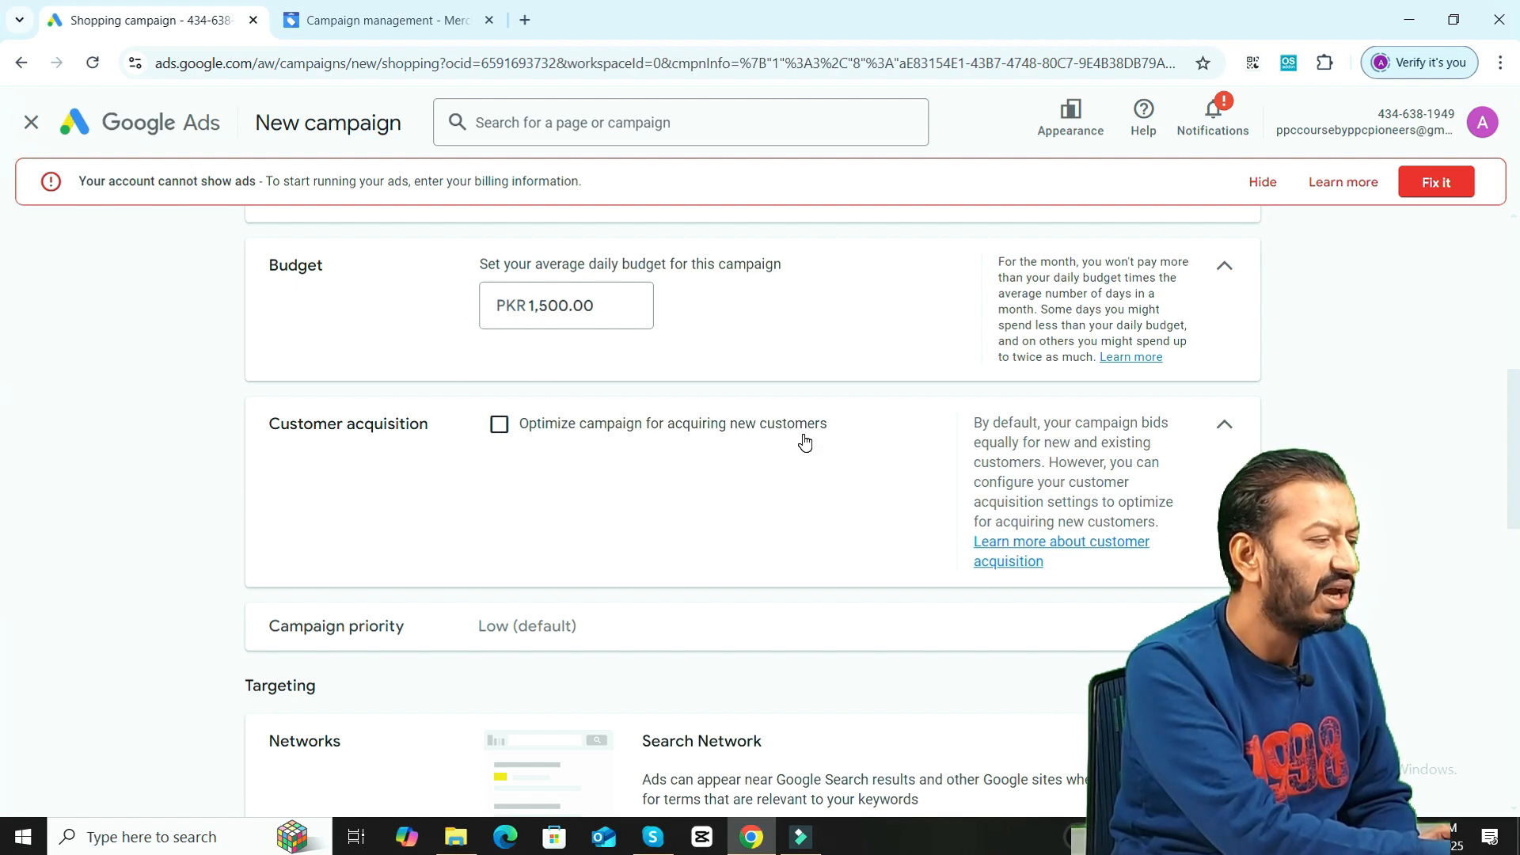
{"action": "left_click", "coordinate": [1227, 426]}
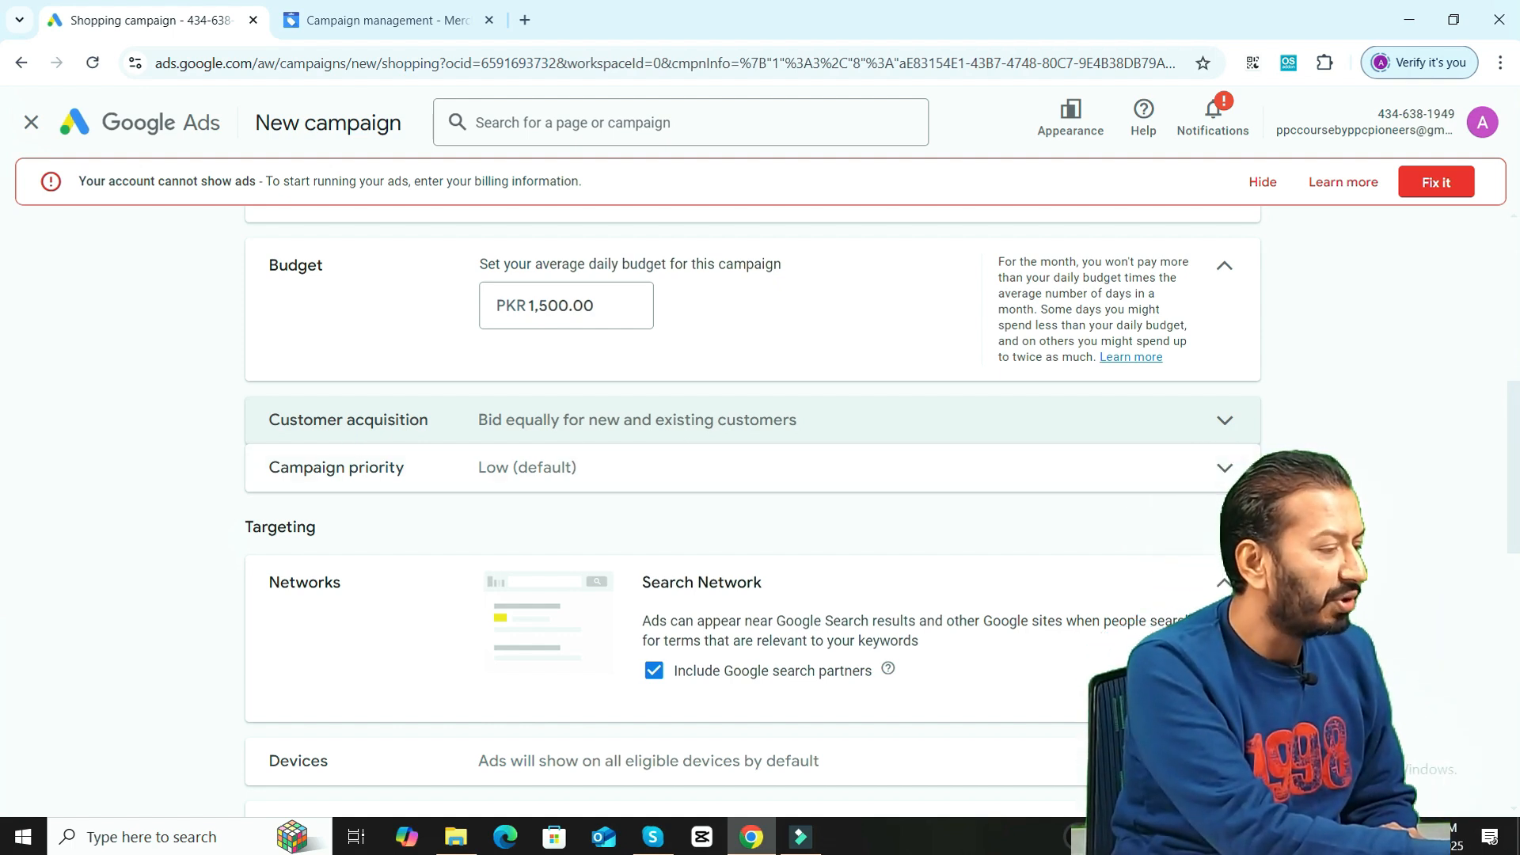
Set the campaign priority to High
{"action": "left_click", "coordinate": [1224, 470]}
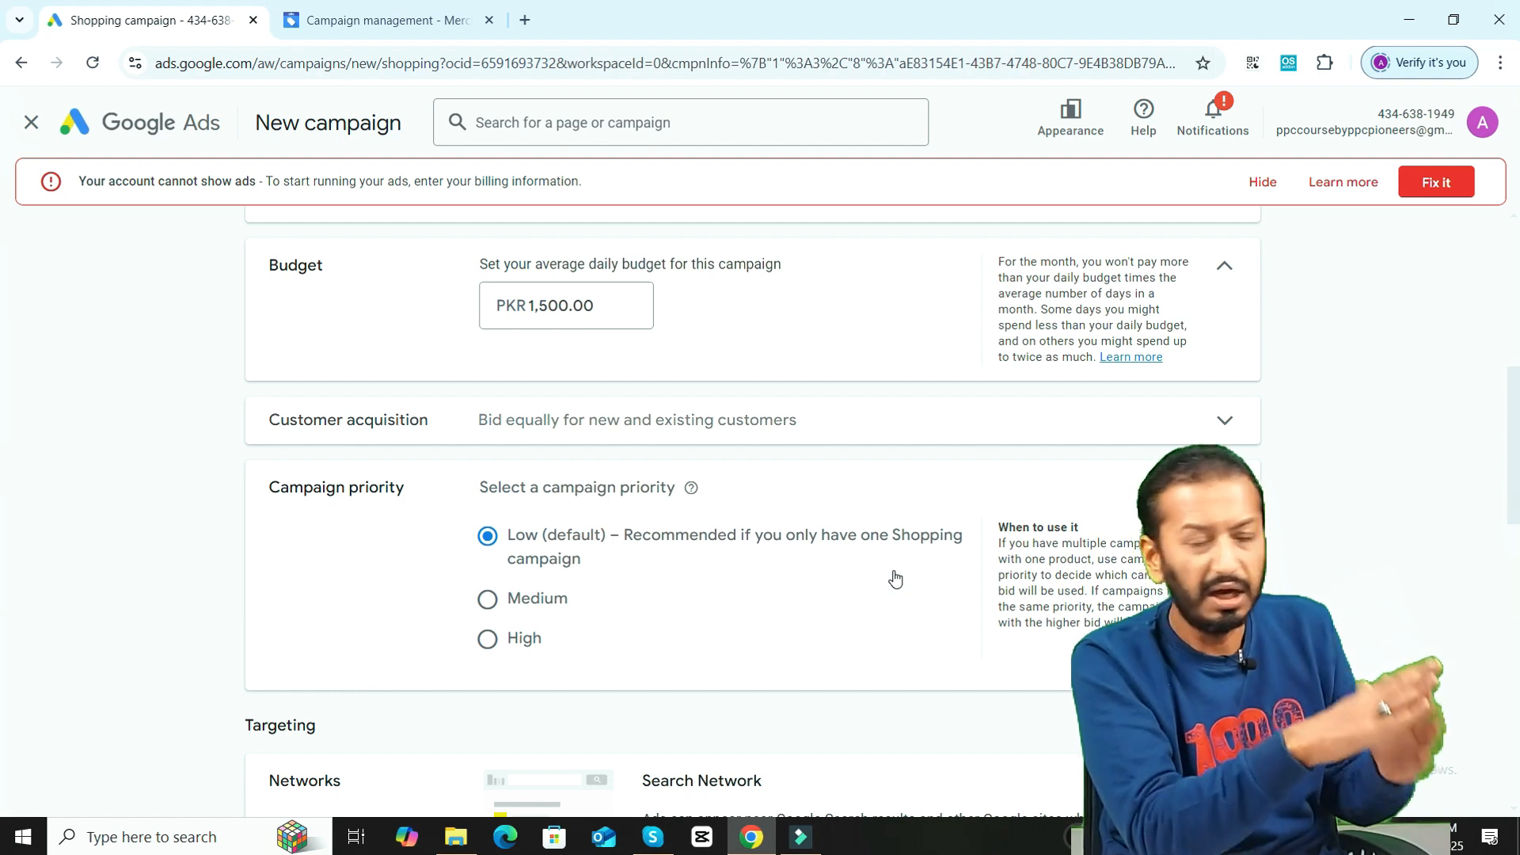
{"action": "left_click", "coordinate": [481, 598]}
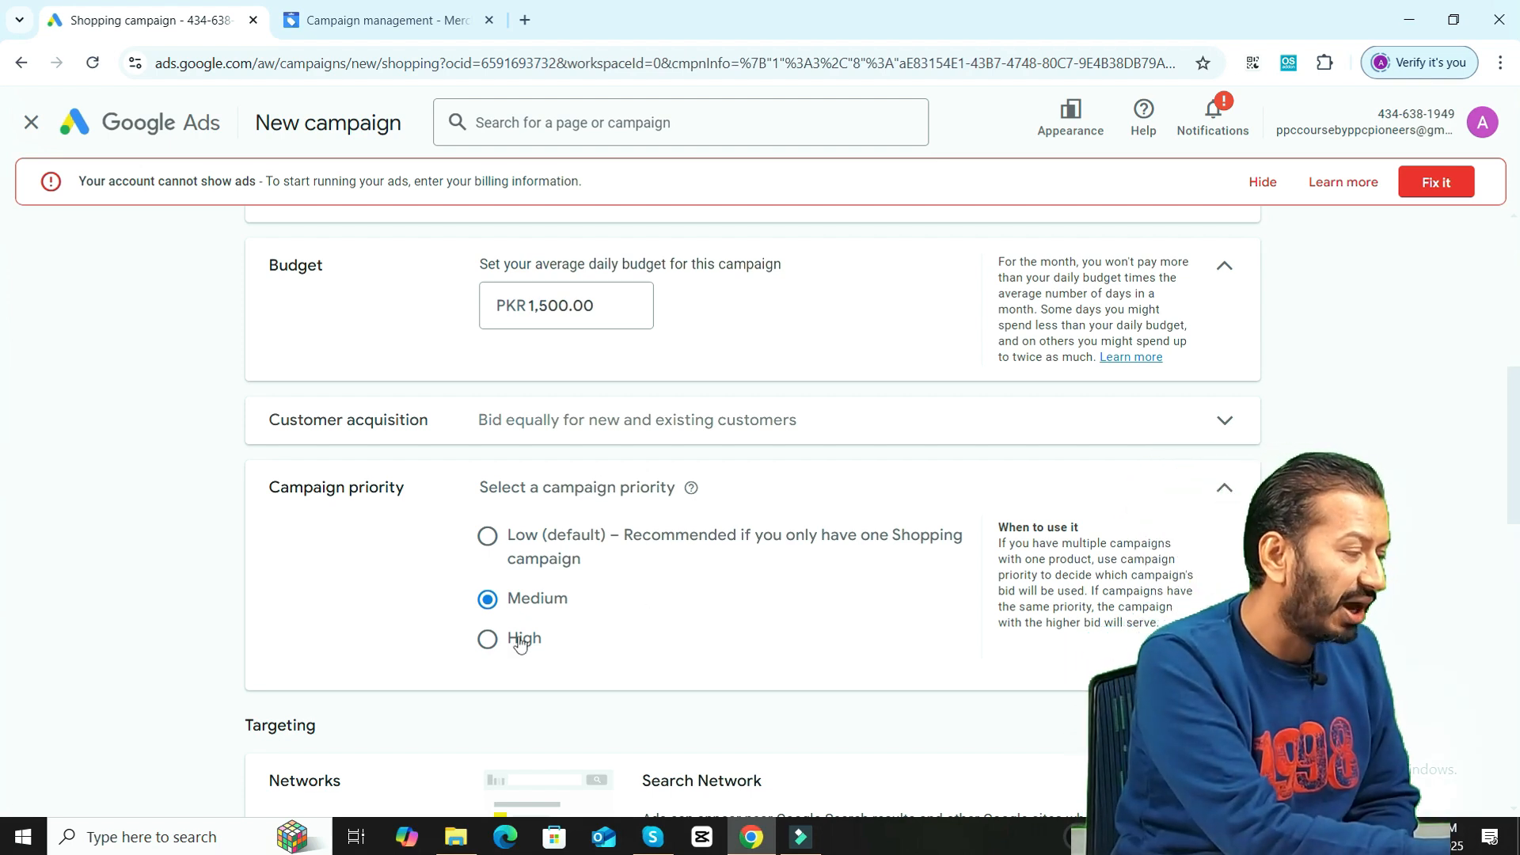
{"action": "left_click", "coordinate": [488, 643]}
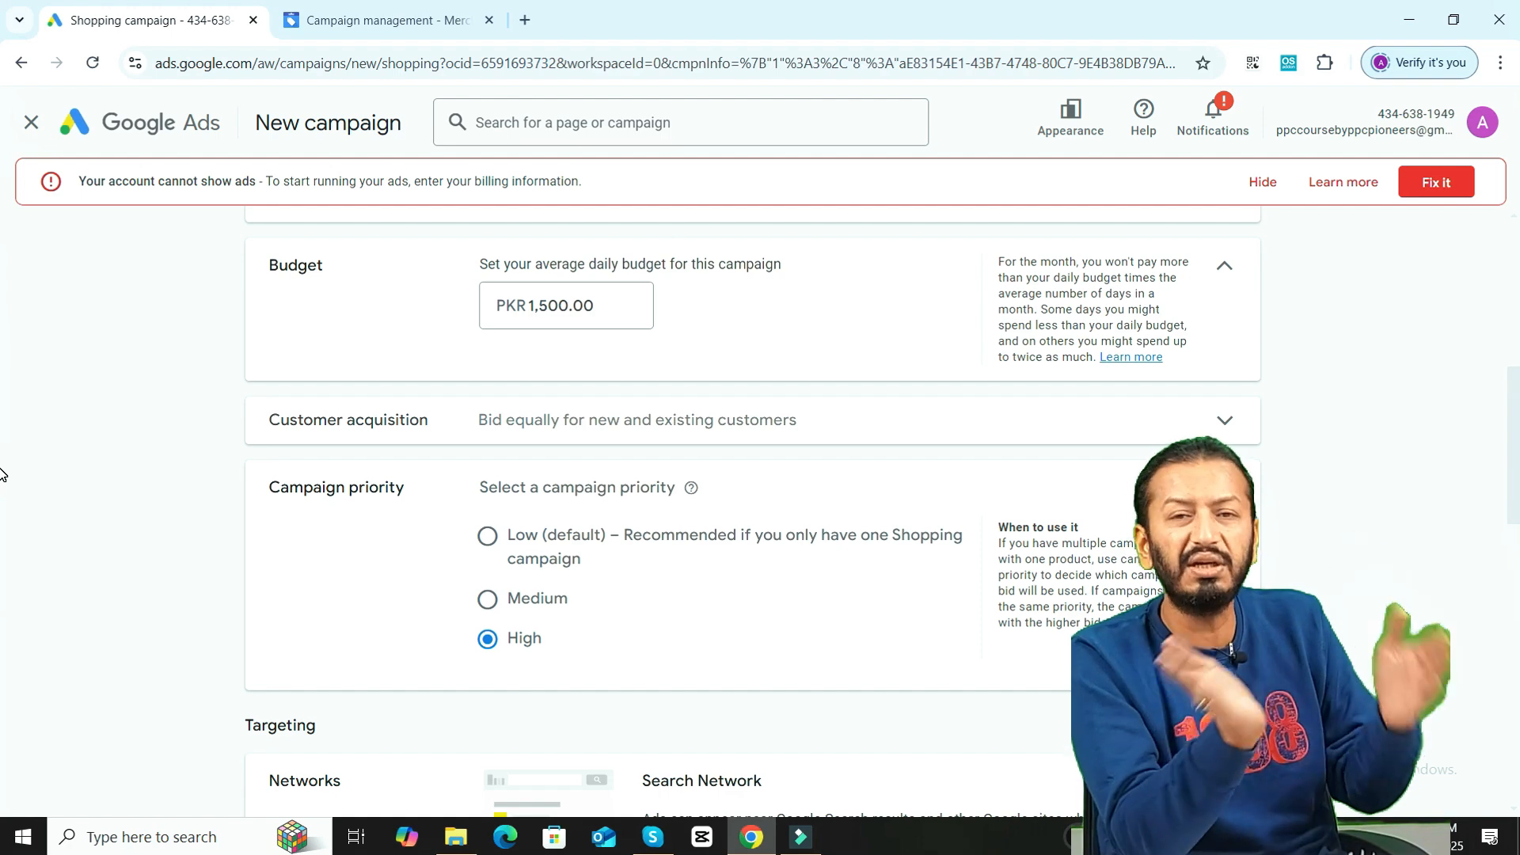
Target the campaign to Pakistan and expand its location options
{"action": "scroll", "coordinate": [2, 475], "scroll_direction": "down", "scroll_amount": 5}
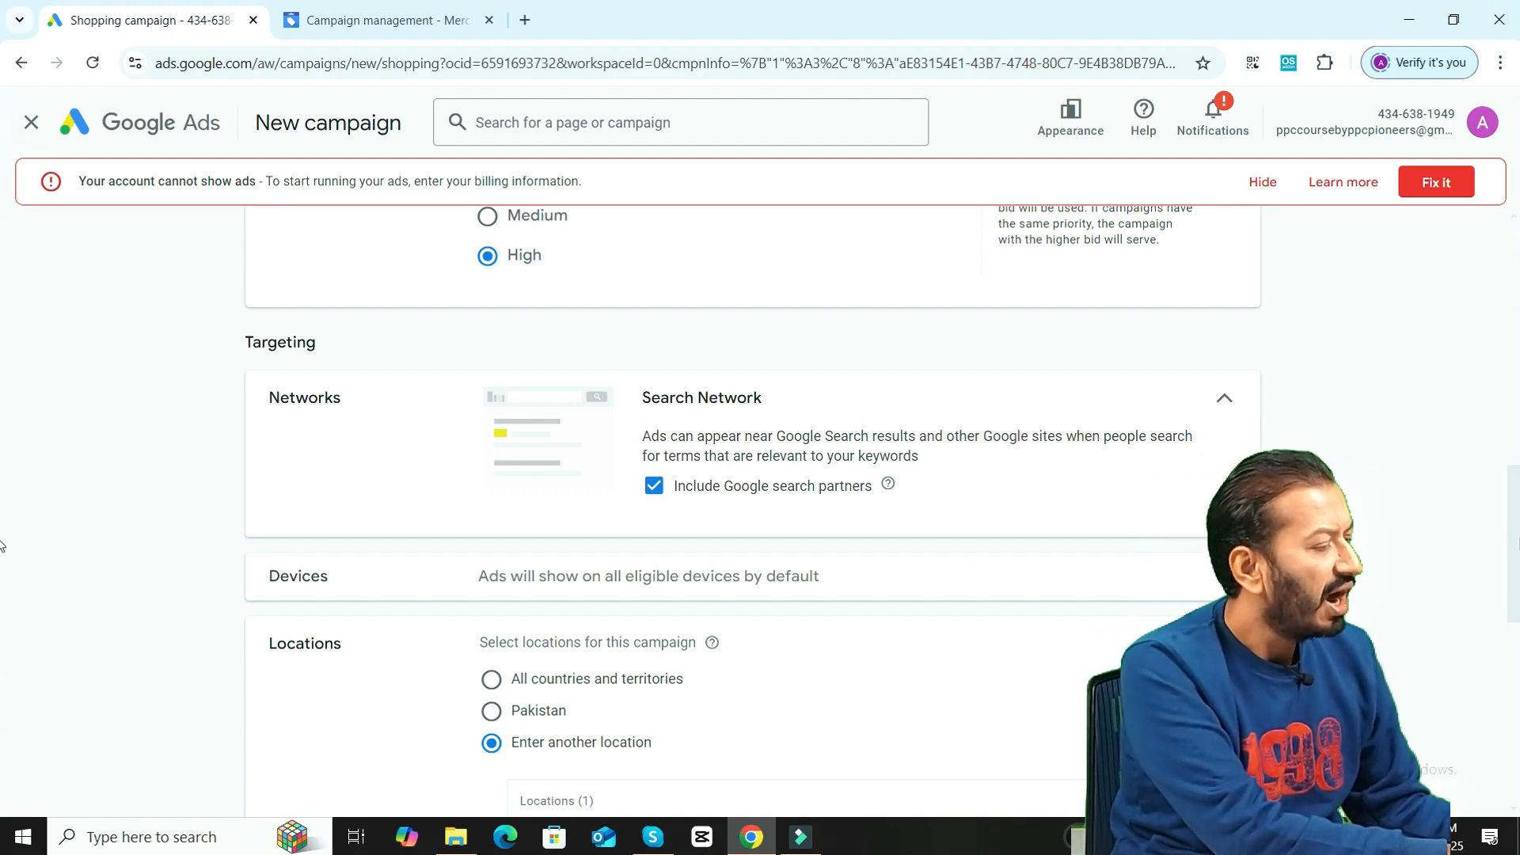
{"action": "scroll", "coordinate": [1, 546], "scroll_direction": "down", "scroll_amount": 3}
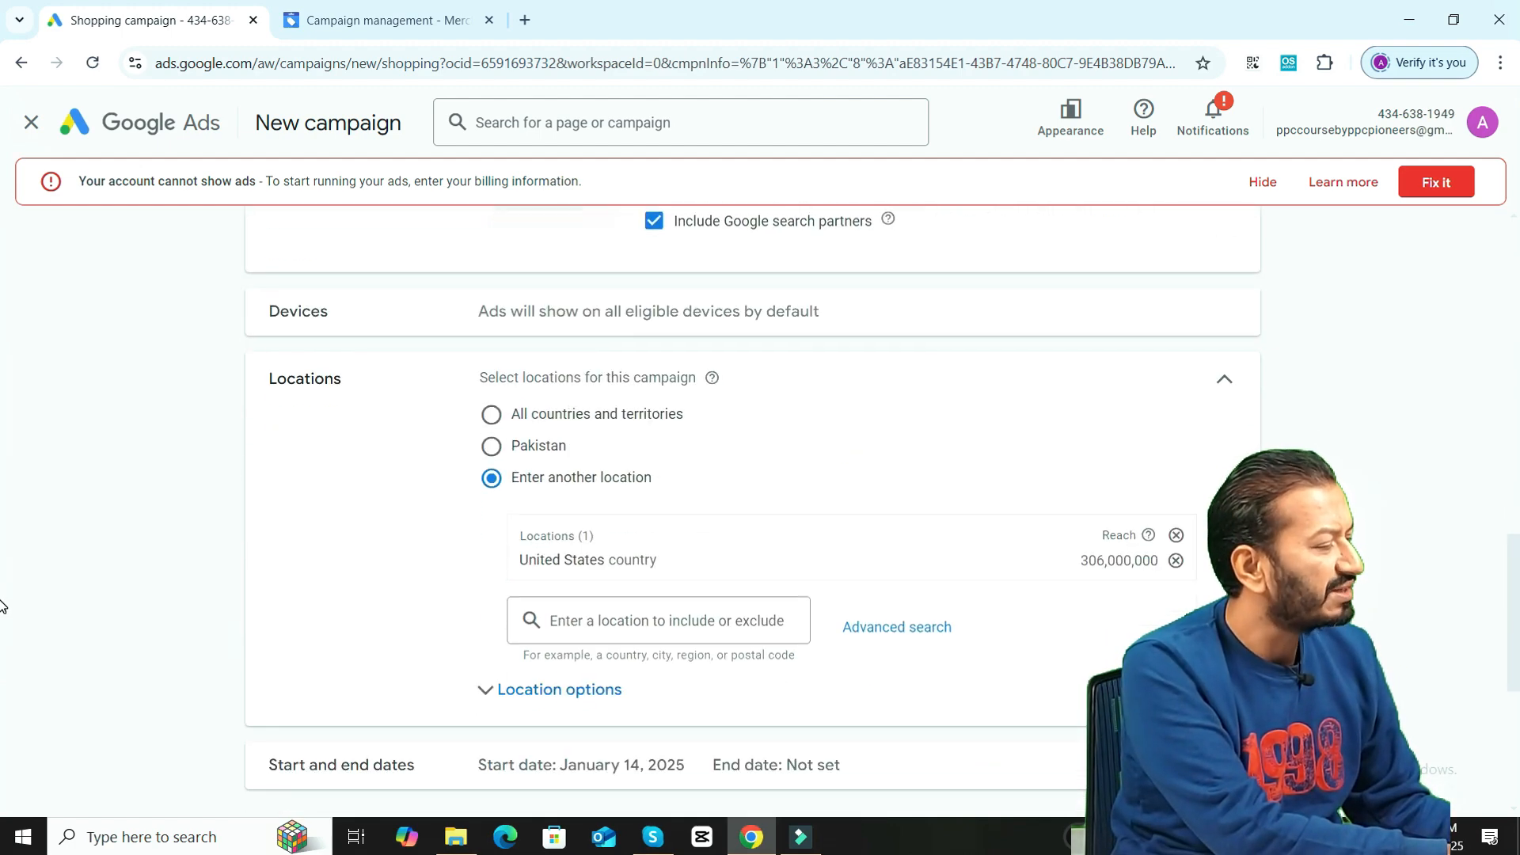
{"action": "left_click", "coordinate": [492, 446]}
{"action": "scroll", "coordinate": [2, 657], "scroll_direction": "down", "scroll_amount": 1}
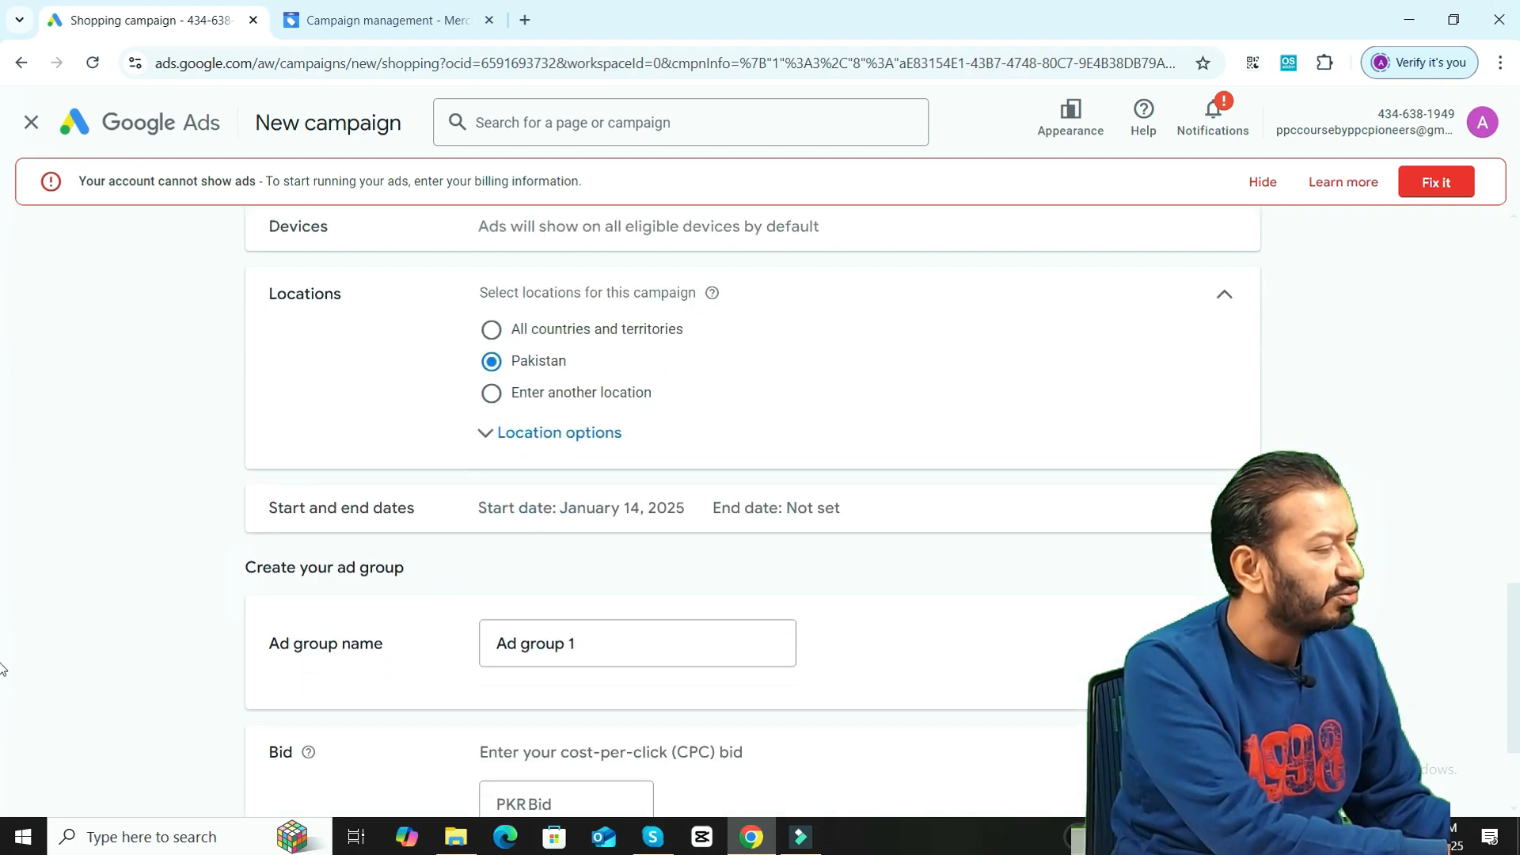
{"action": "left_click", "coordinate": [558, 453]}
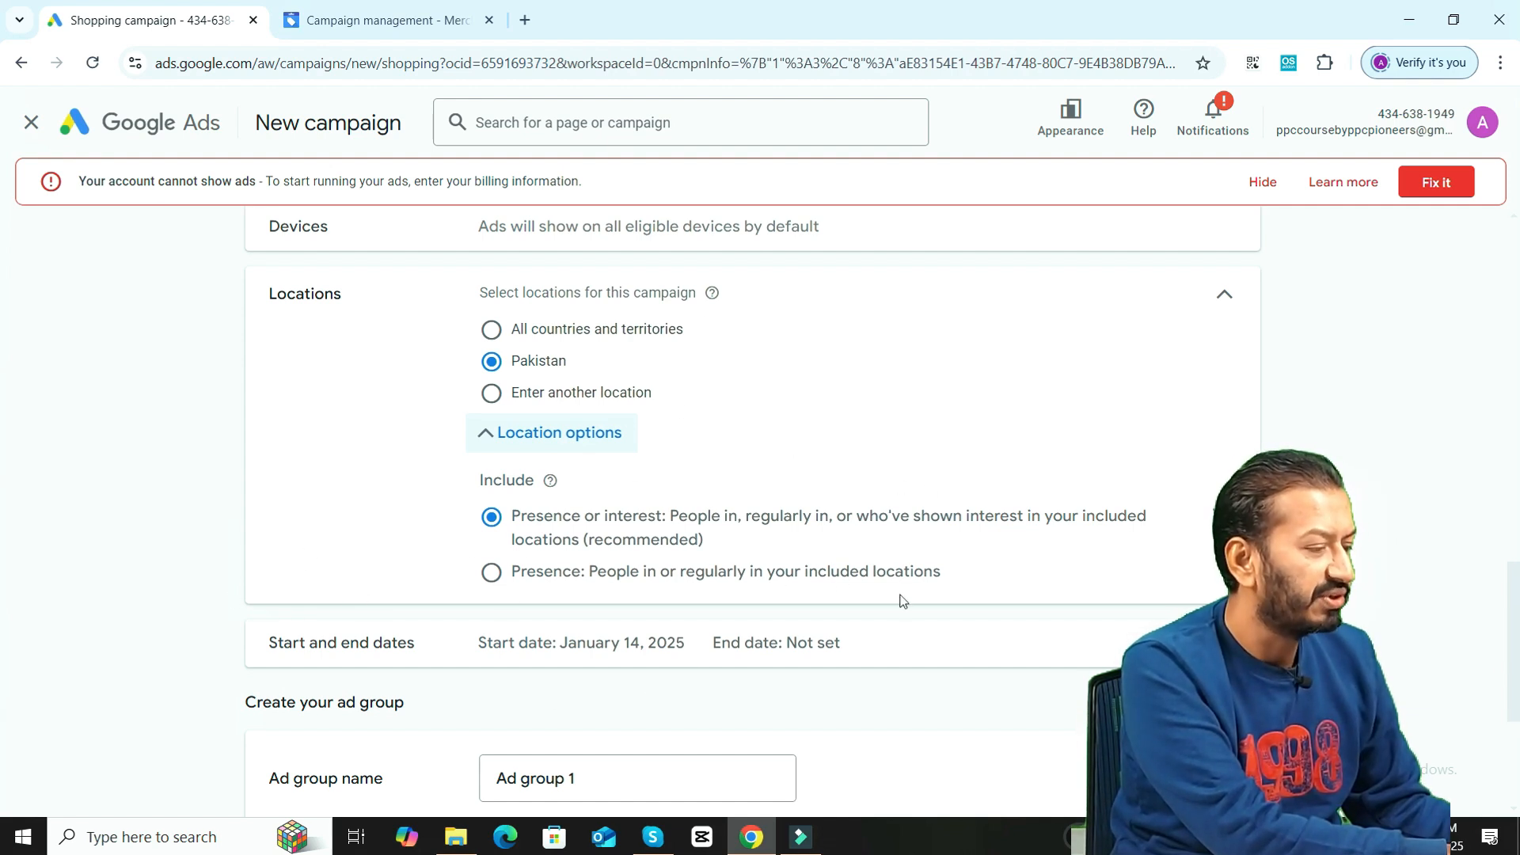
Keep the ad group name "Ad group 1", set its cost-per-click bid to PKR 5 and create the campaign
{"action": "scroll", "coordinate": [3, 667], "scroll_direction": "down", "scroll_amount": 3}
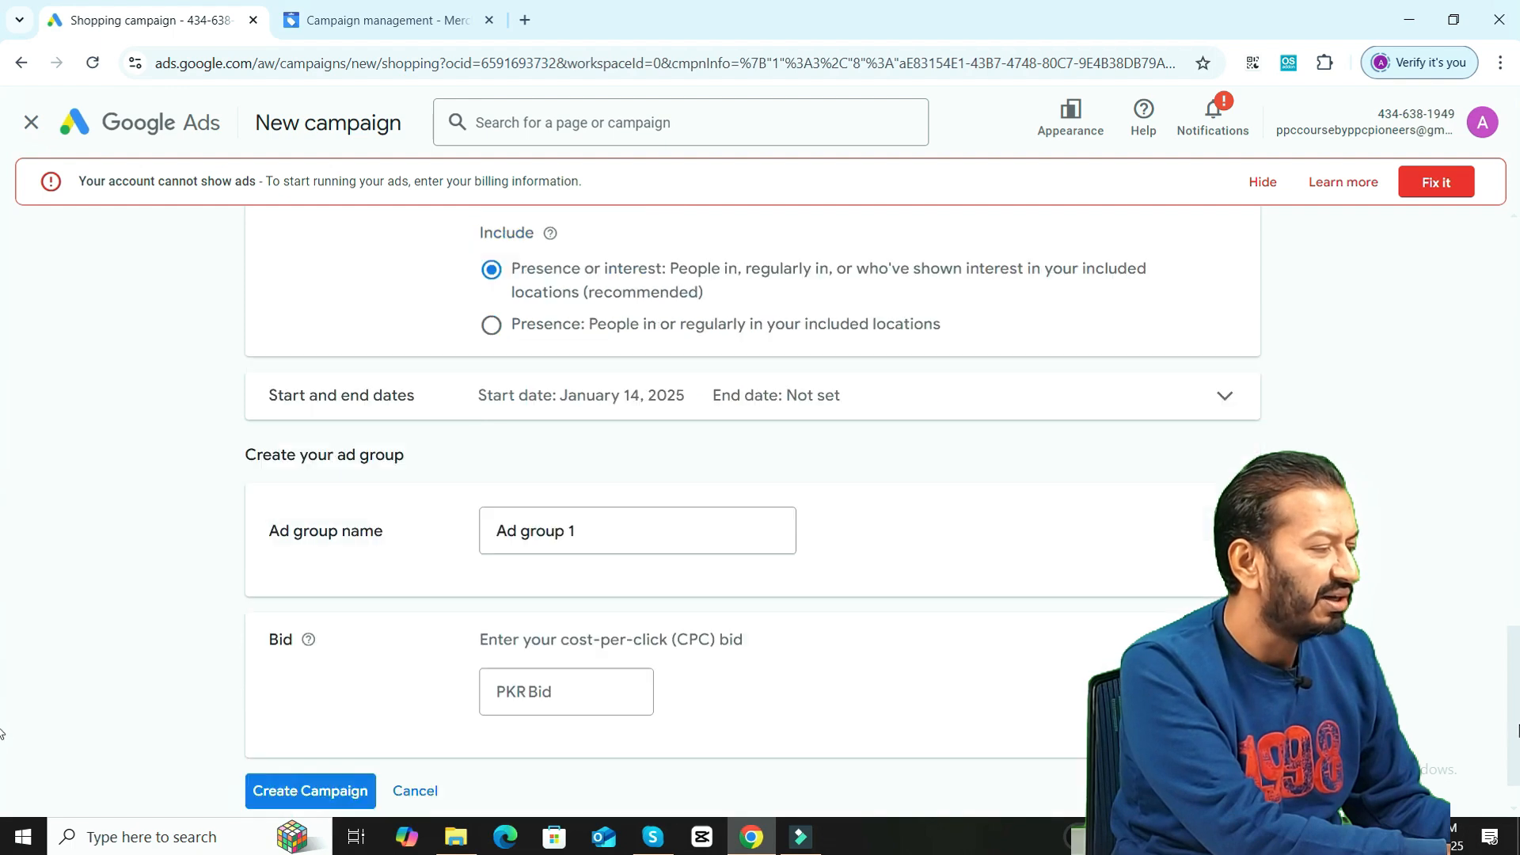
{"action": "scroll", "coordinate": [558, 531], "scroll_direction": "down", "scroll_amount": 1}
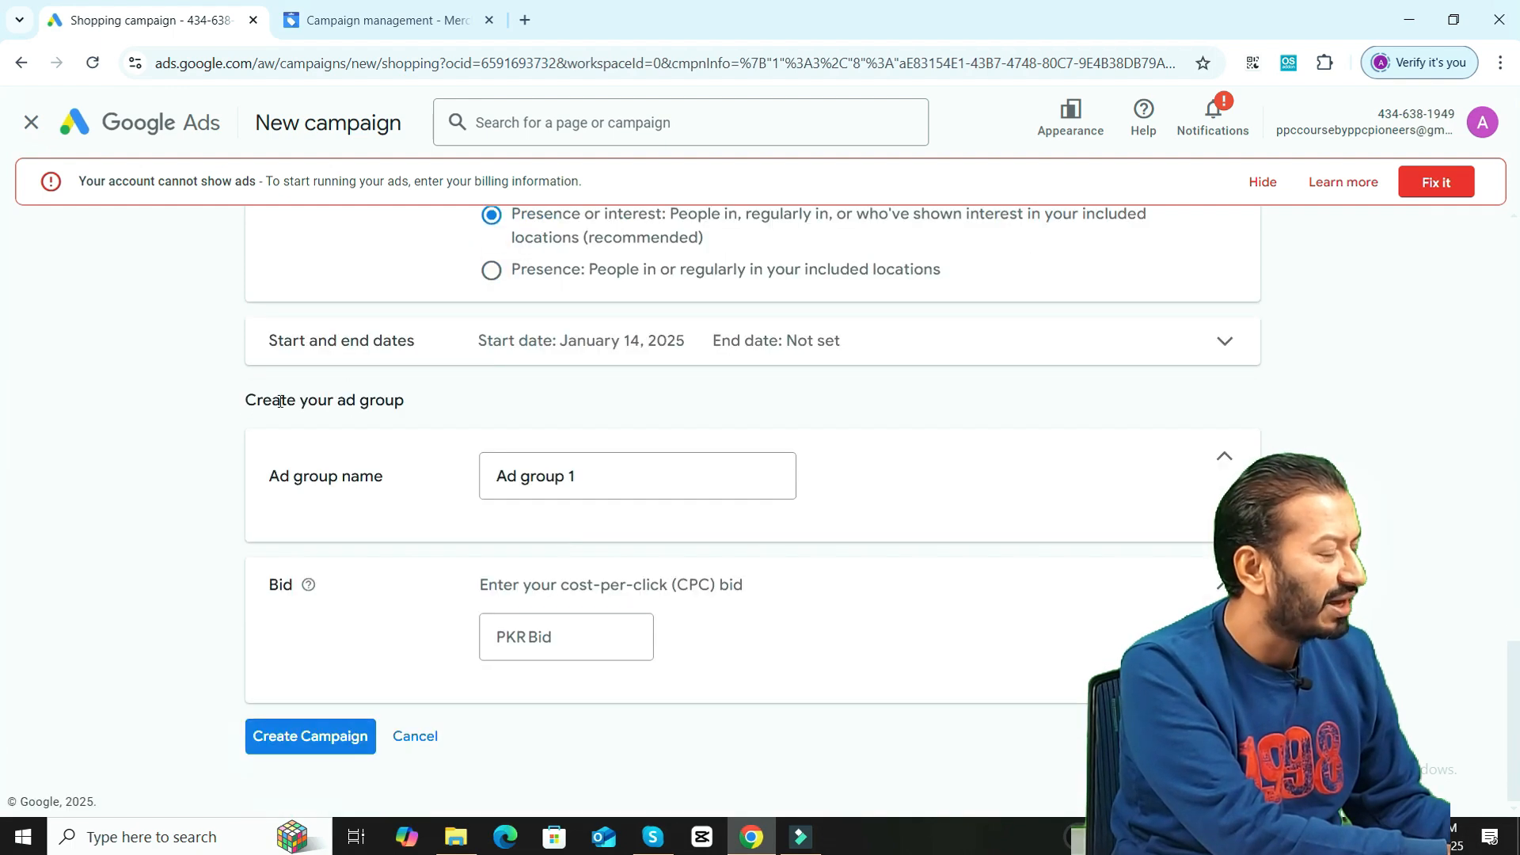
{"action": "left_click_drag", "start_coordinate": [427, 400], "coordinate": [247, 406]}
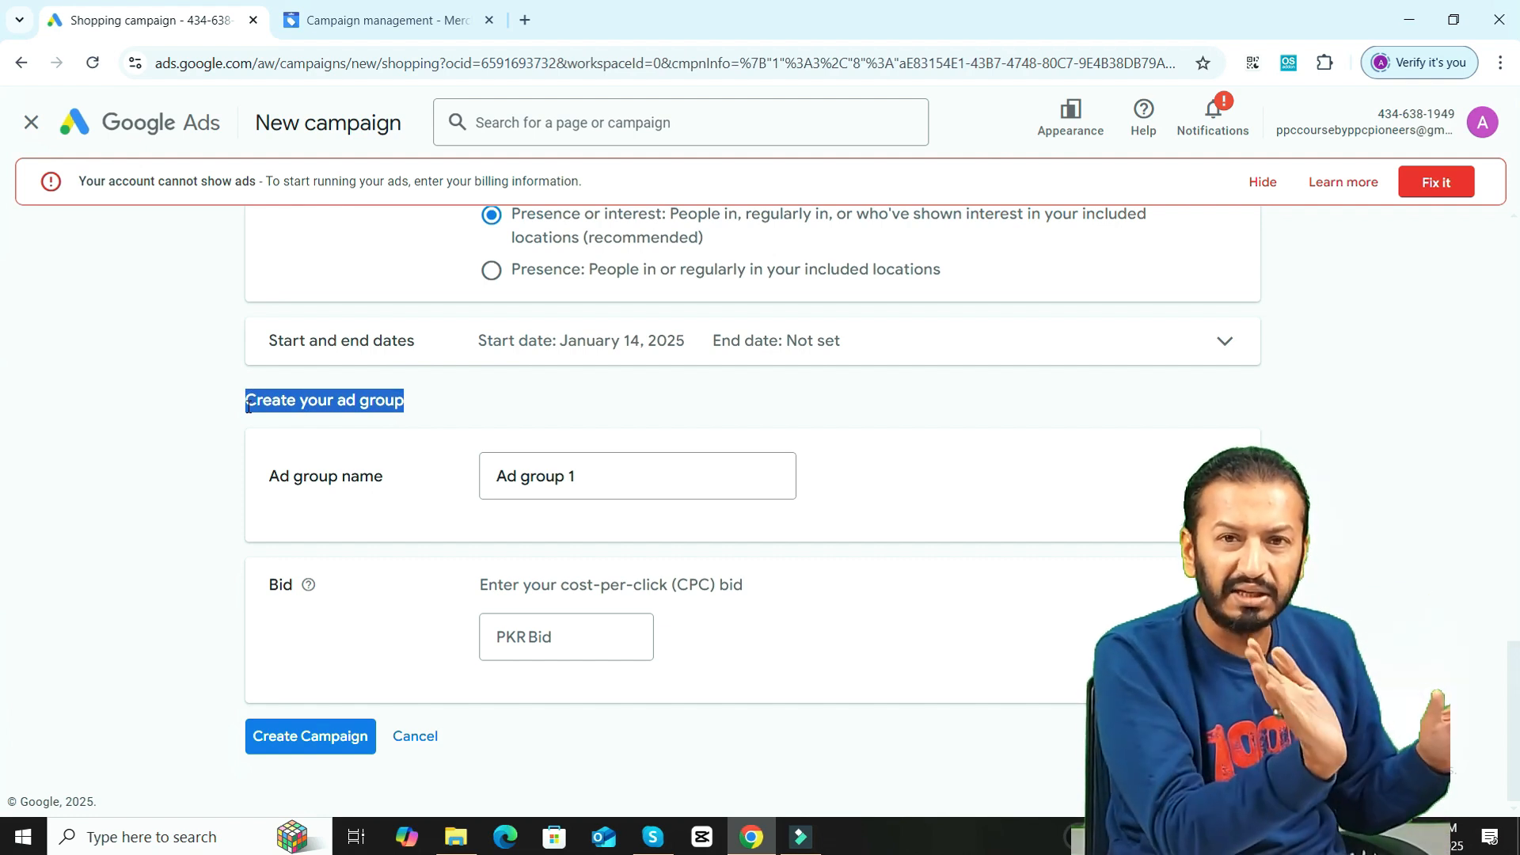
{"action": "left_click", "coordinate": [618, 475]}
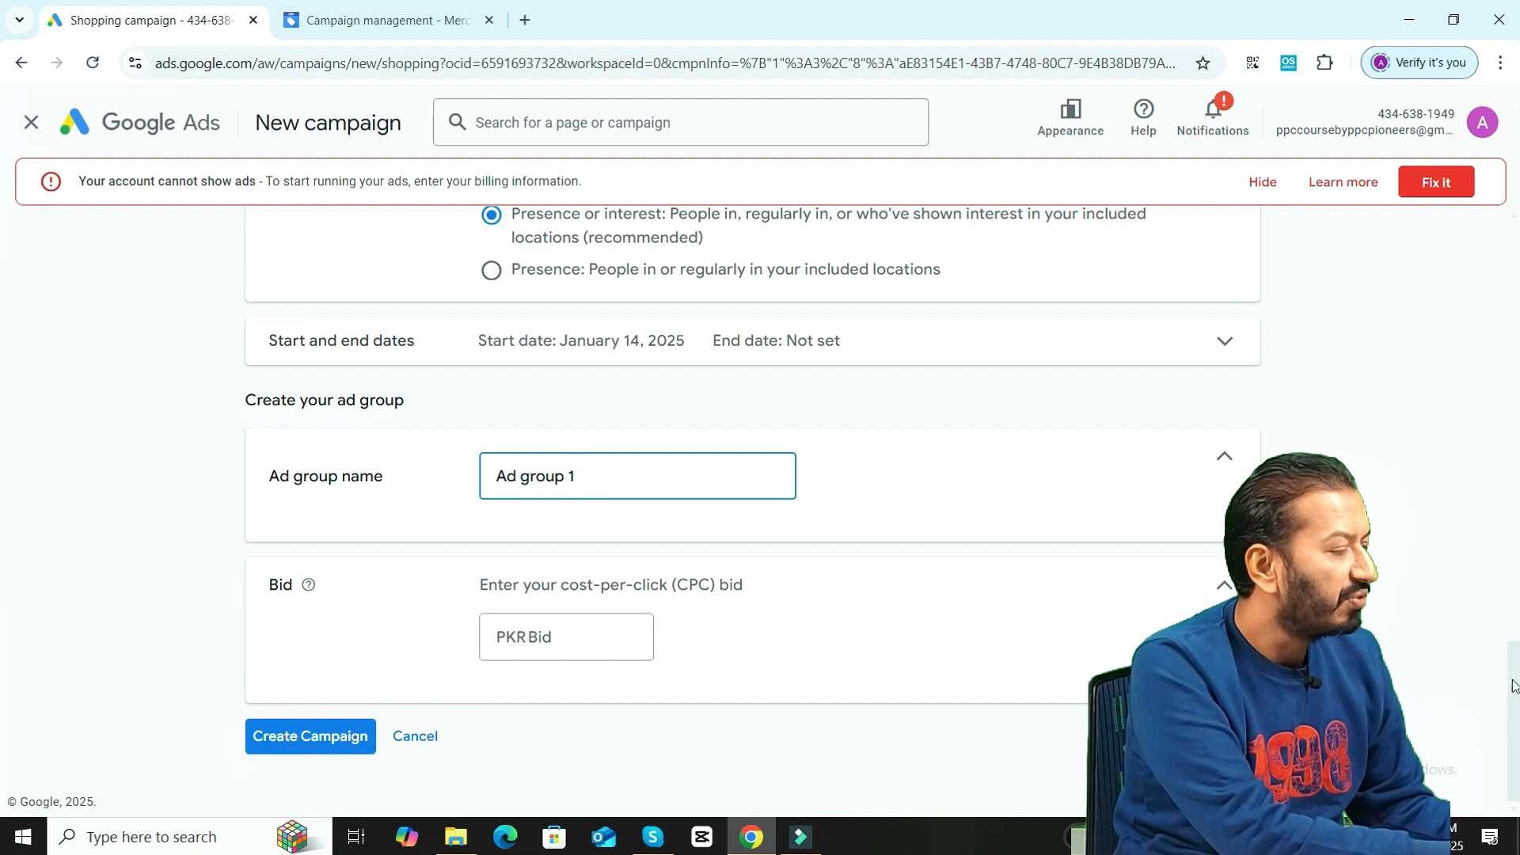
{"action": "left_click", "coordinate": [571, 640]}
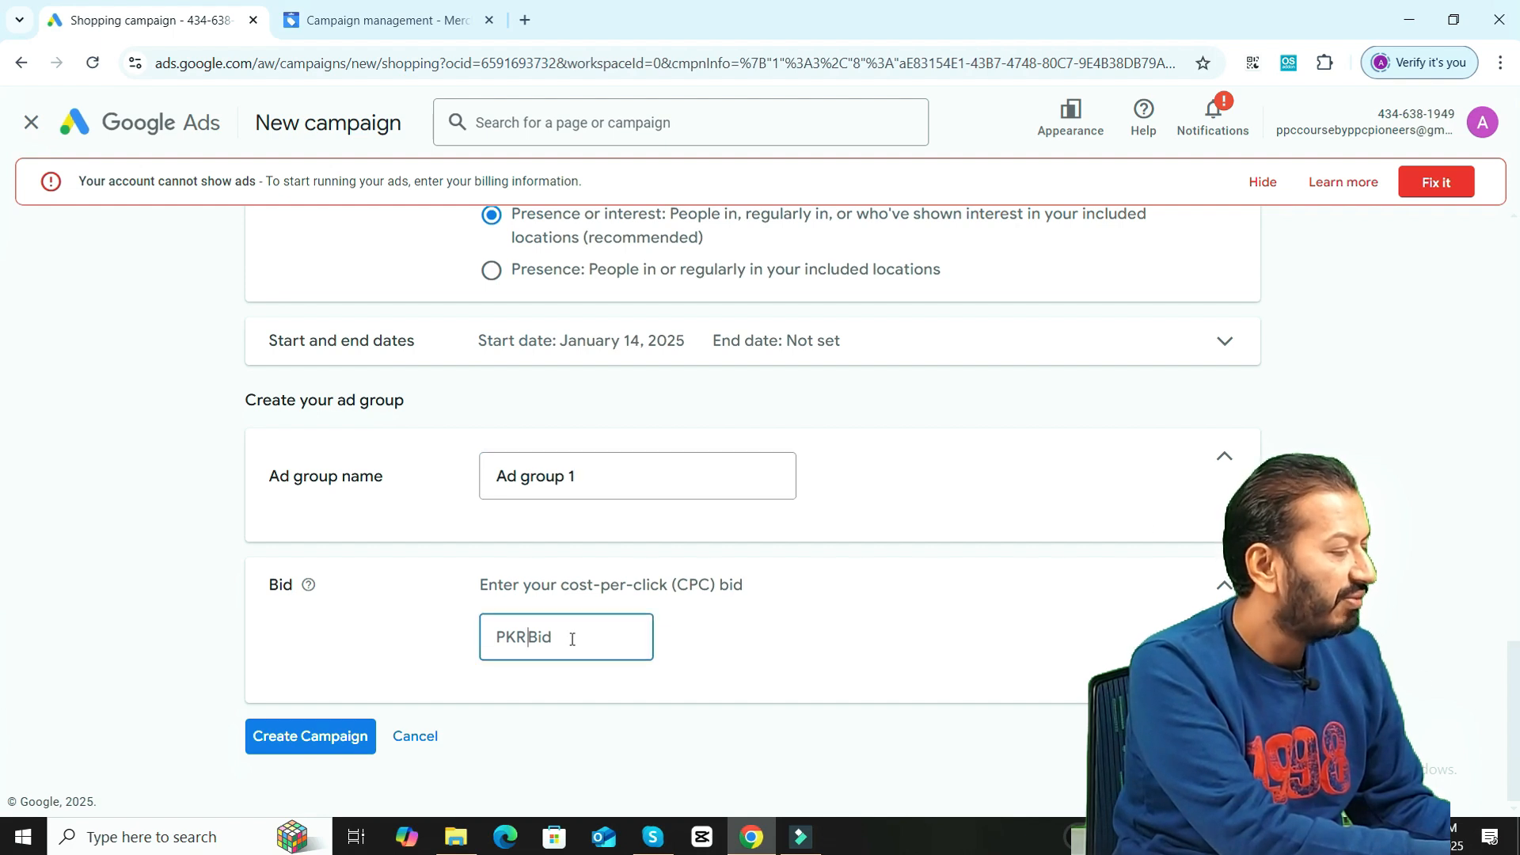
{"action": "type", "text": "5"}
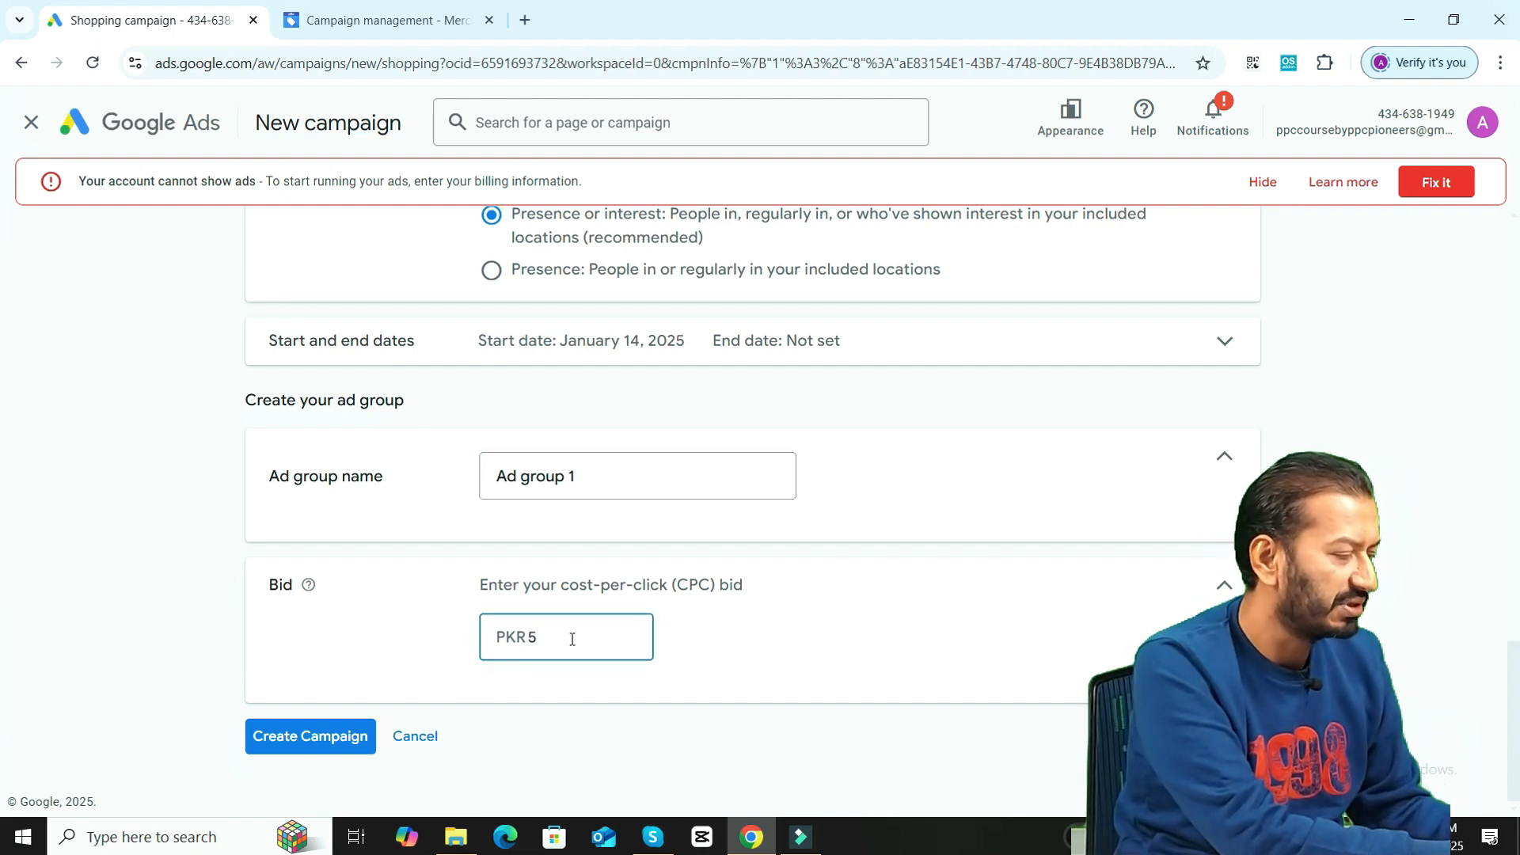
{"action": "left_click", "coordinate": [316, 734]}
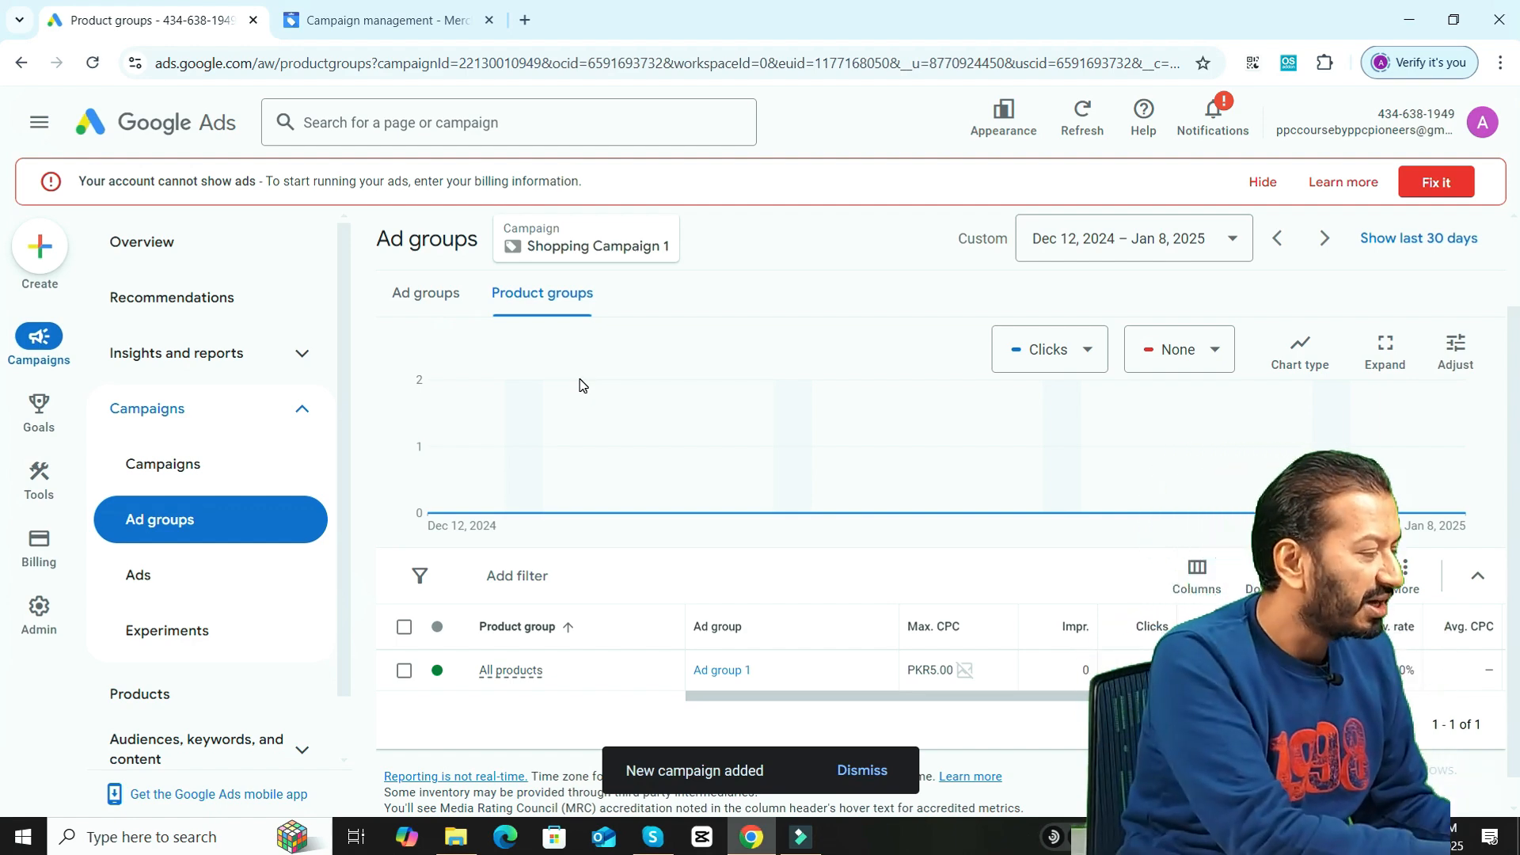
Subdivide All products in Ad group 1 by Item ID, selecting items 508, 511 and 512, and save without editing bids
{"action": "left_click", "coordinate": [431, 294]}
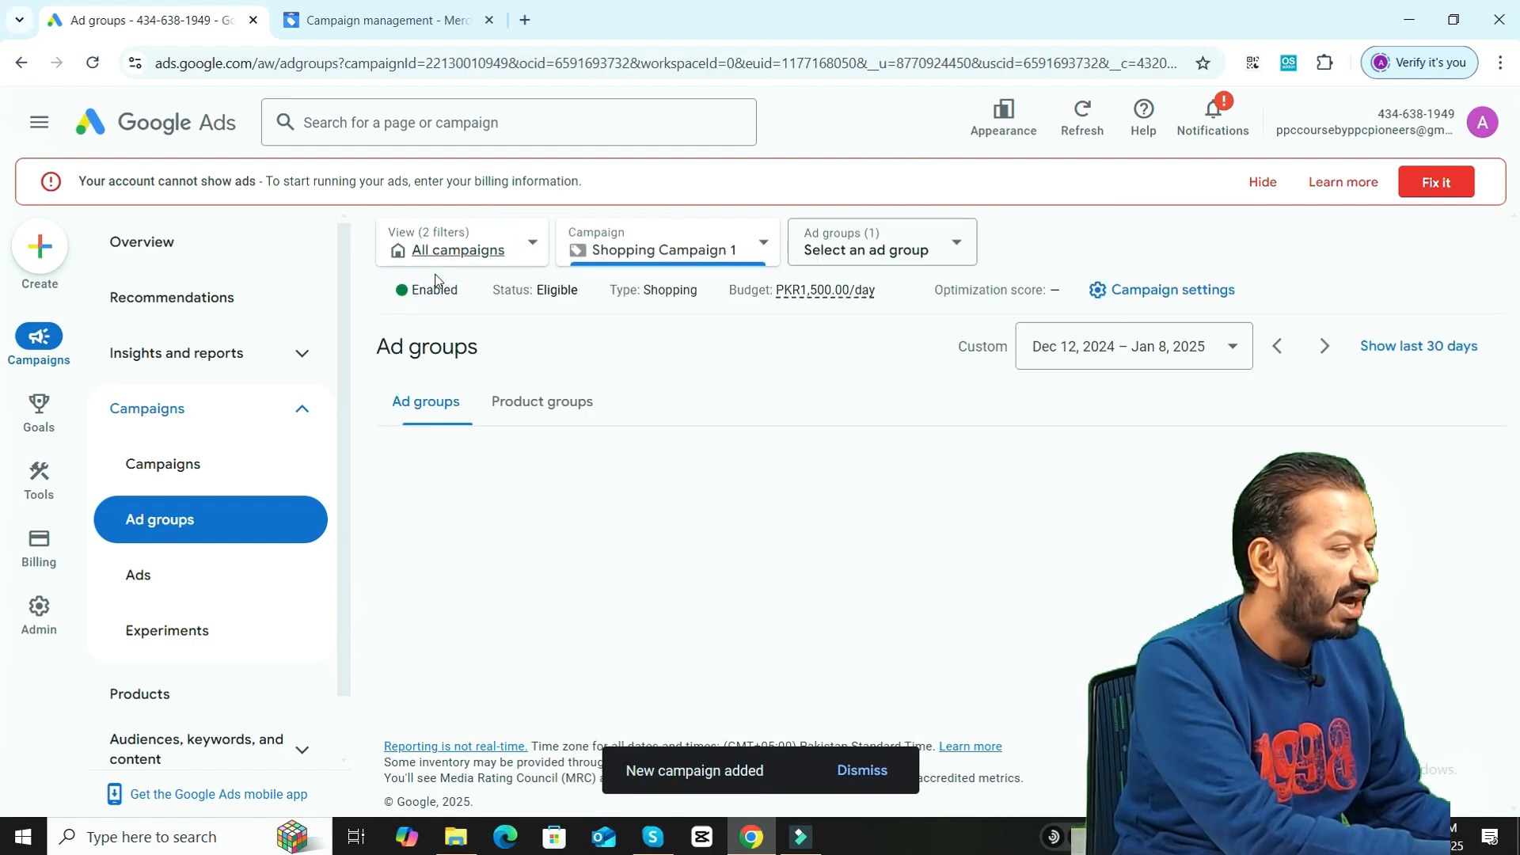
{"action": "scroll", "coordinate": [554, 507], "scroll_direction": "down", "scroll_amount": 2}
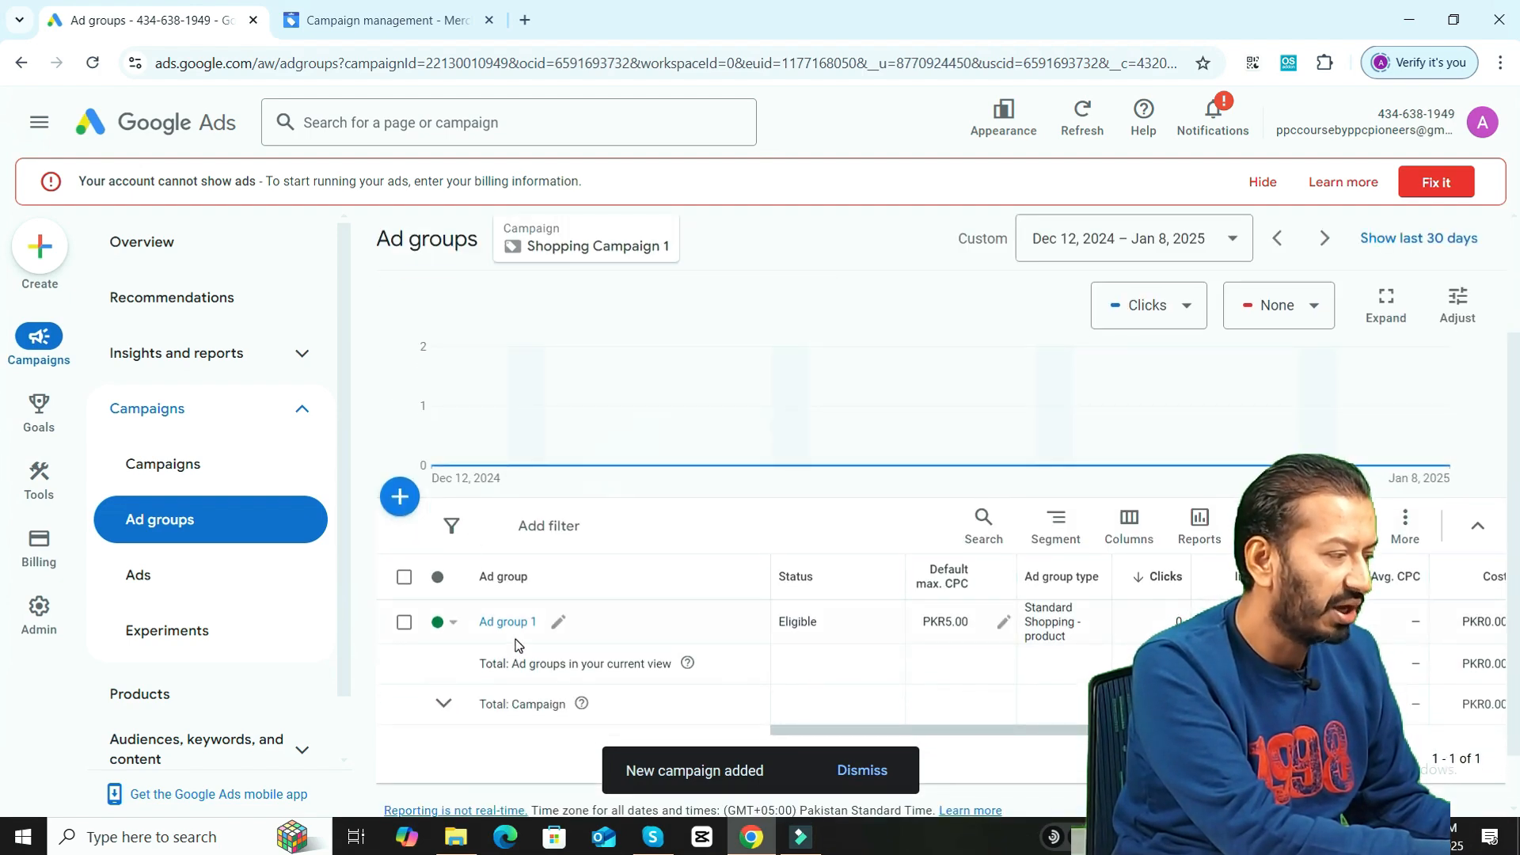
{"action": "scroll", "coordinate": [1099, 414], "scroll_direction": "up", "scroll_amount": 2}
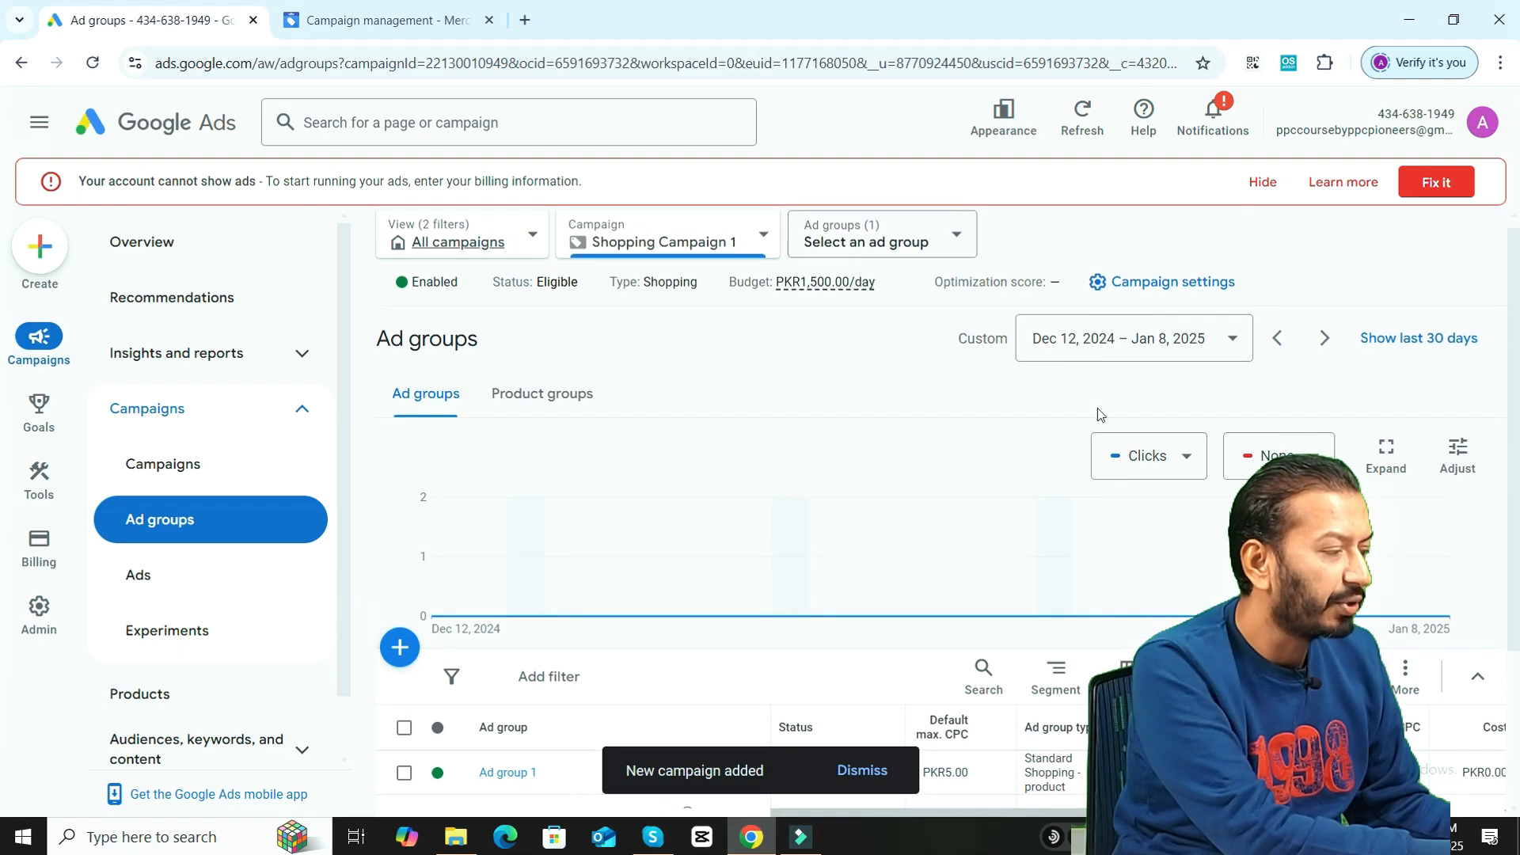
{"action": "left_click", "coordinate": [554, 405]}
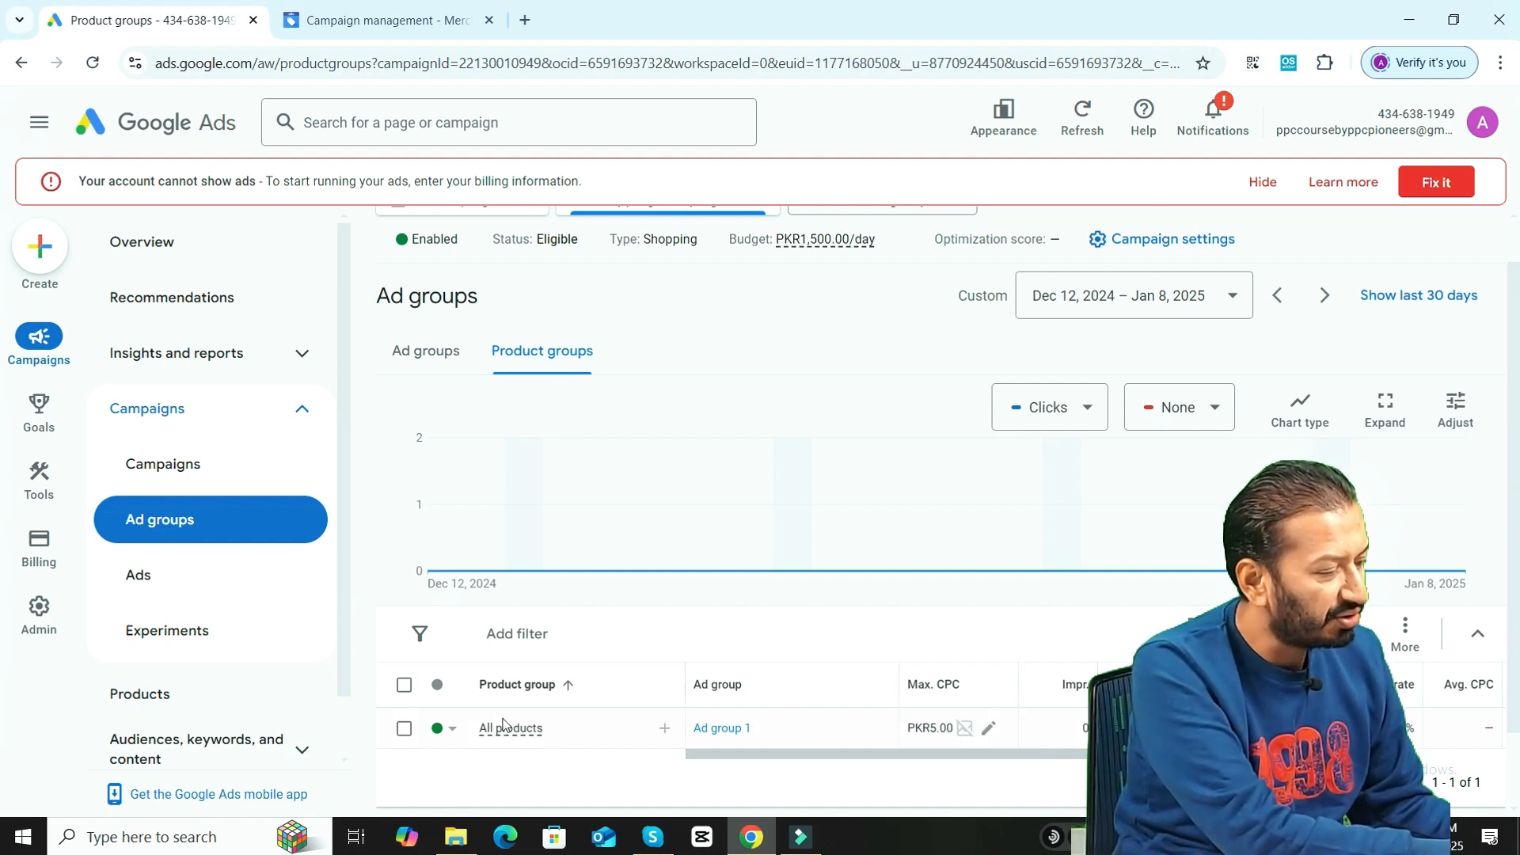
{"action": "mouse_move", "coordinate": [515, 735]}
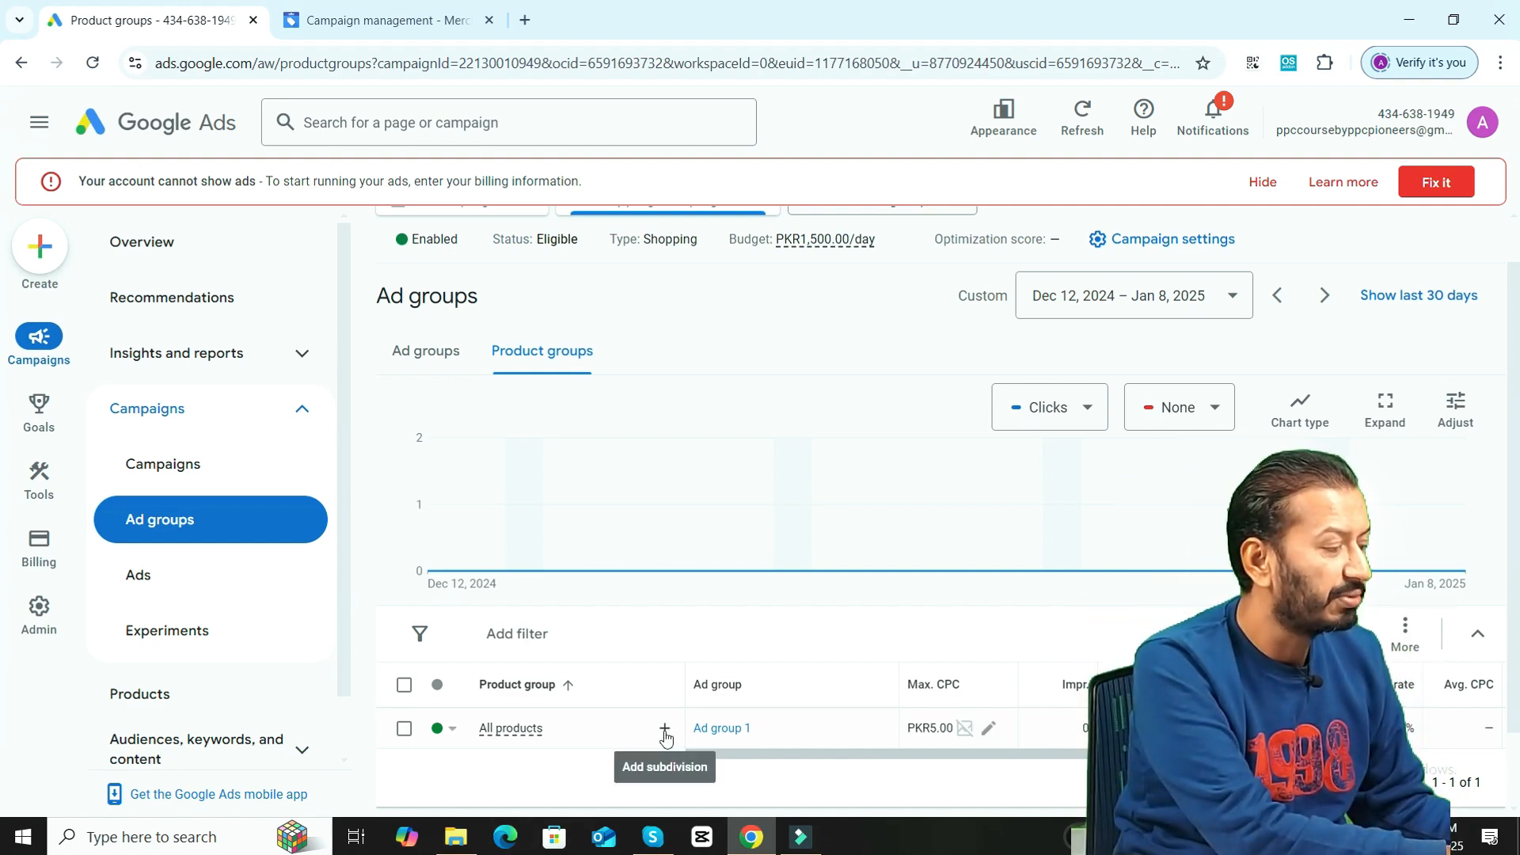
{"action": "left_click", "coordinate": [665, 731]}
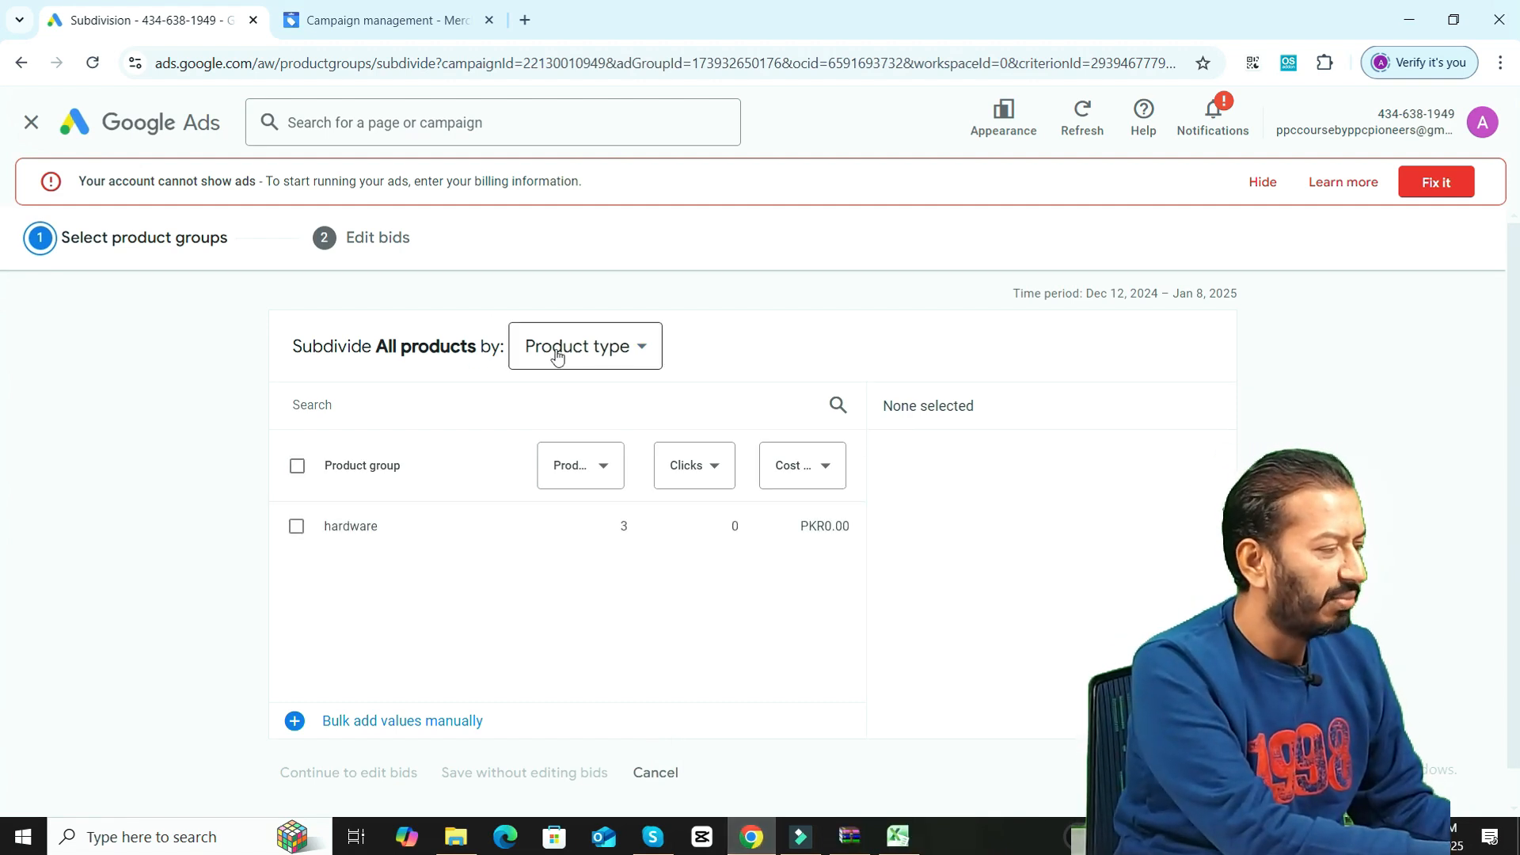
{"action": "left_click", "coordinate": [641, 349]}
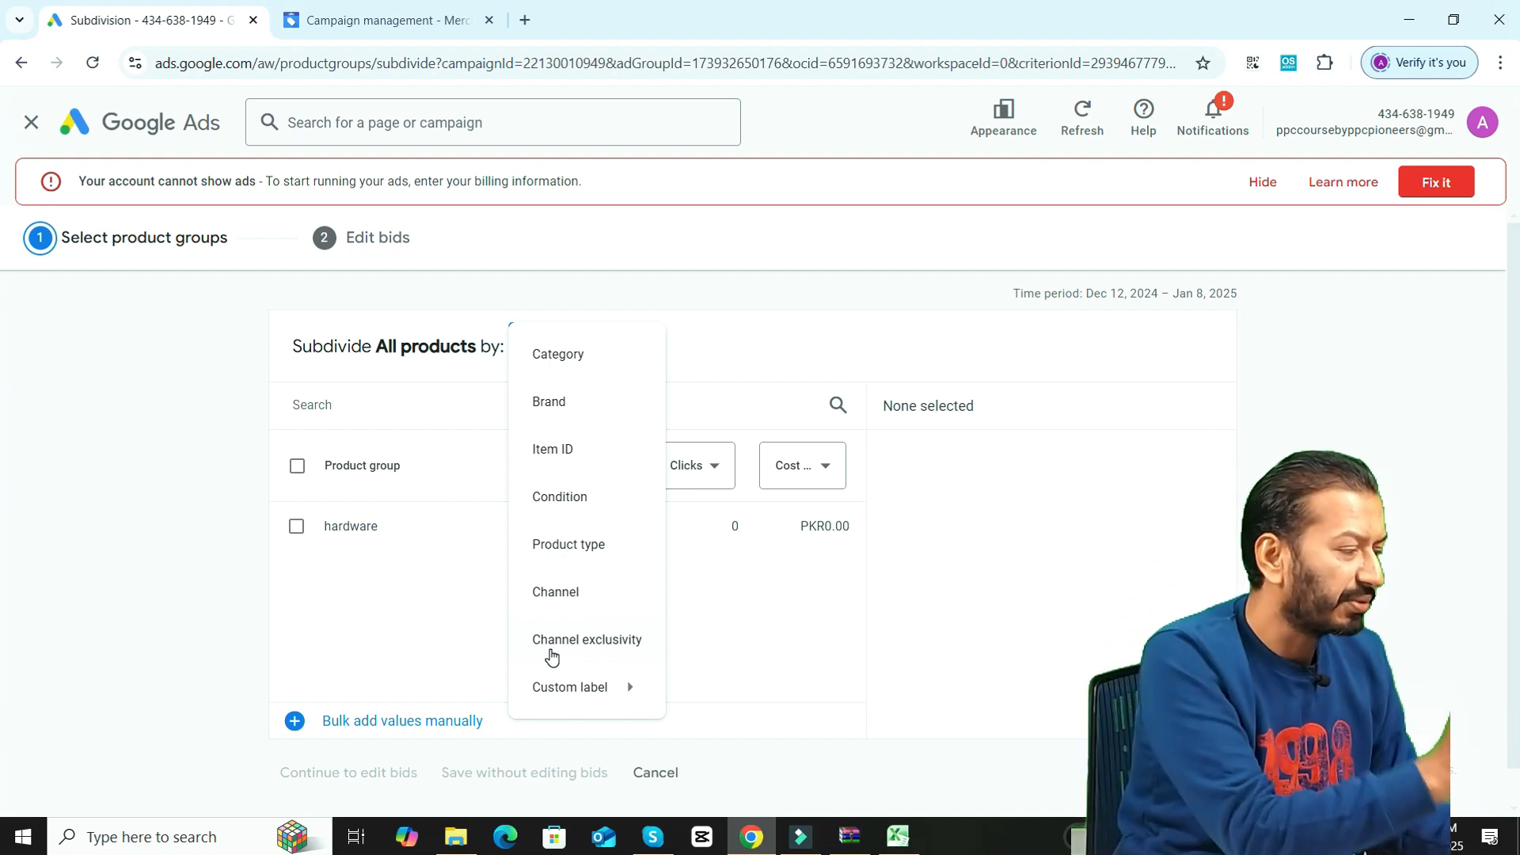
{"action": "left_click", "coordinate": [570, 466]}
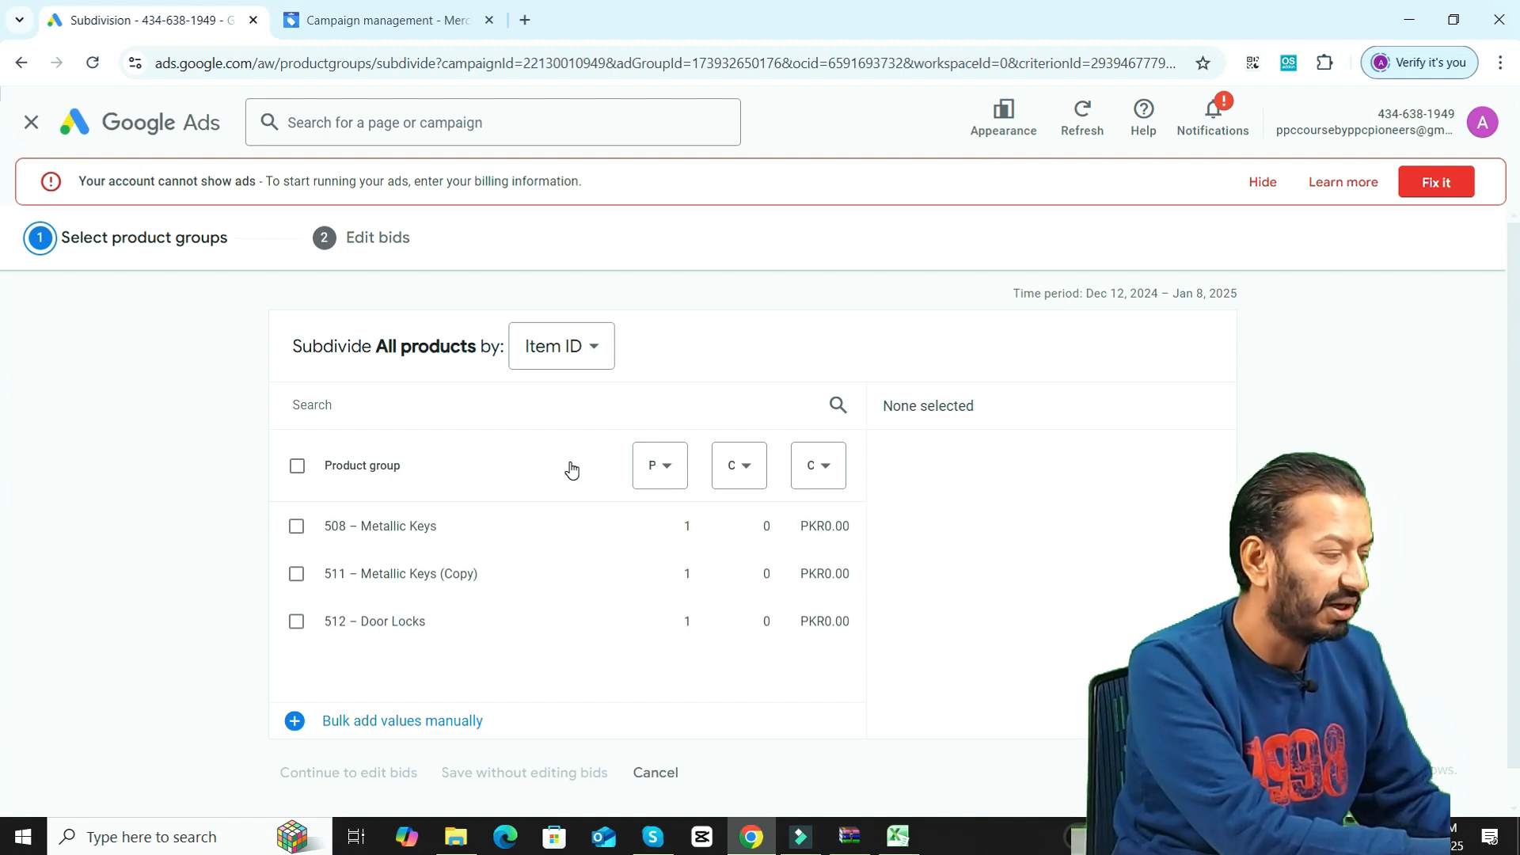
{"action": "left_click", "coordinate": [297, 466]}
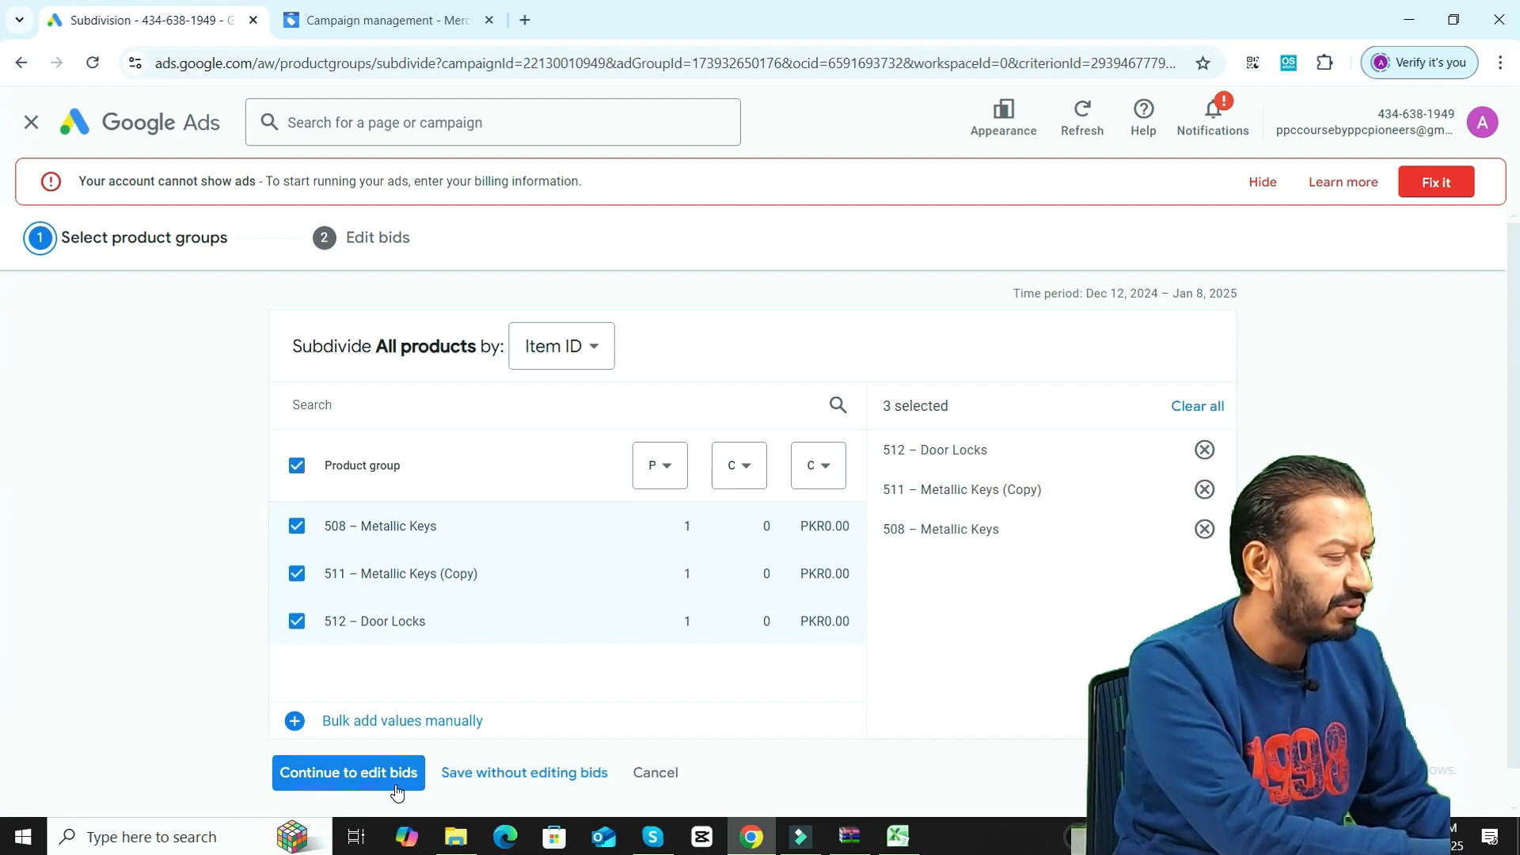
{"action": "left_click", "coordinate": [529, 776]}
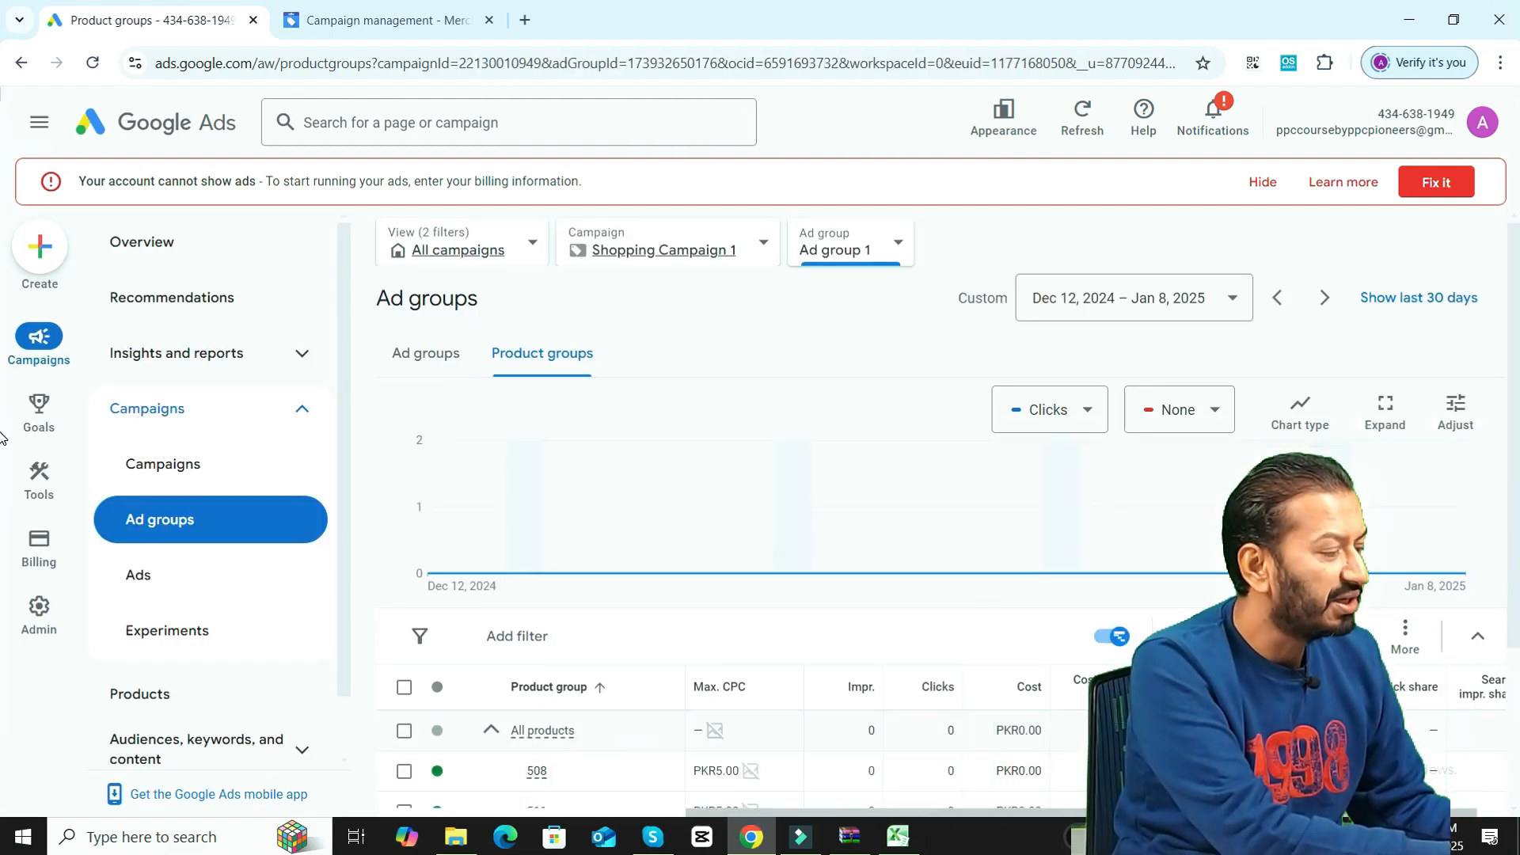
Try to limit the All products subdivision to items 508 and 512, leaving out 511, and save without editing bids
{"action": "scroll", "coordinate": [2, 440], "scroll_direction": "down", "scroll_amount": 2}
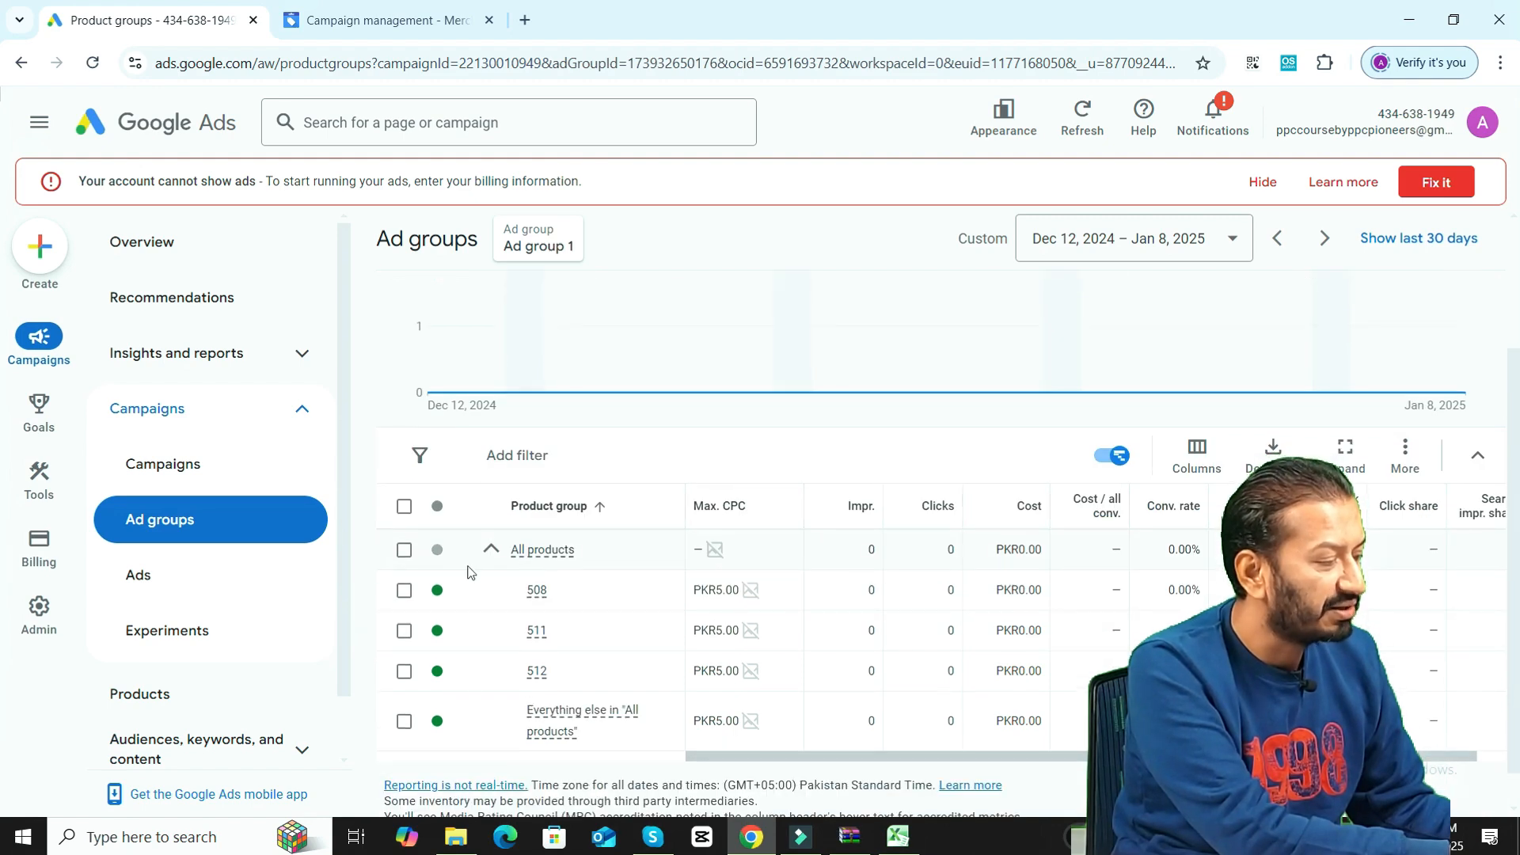
{"action": "scroll", "coordinate": [654, 604], "scroll_direction": "up", "scroll_amount": 1}
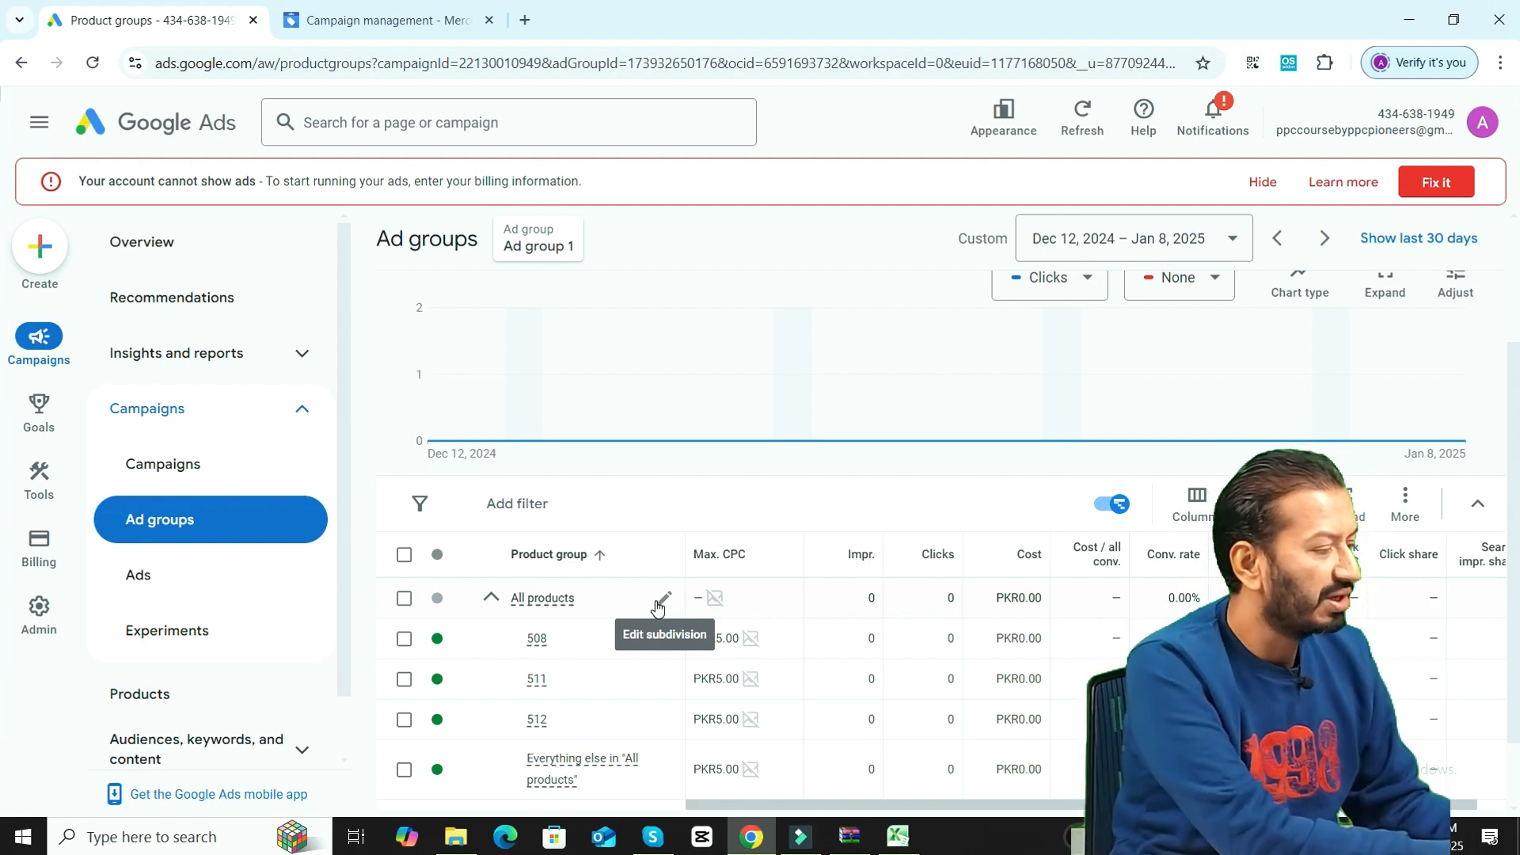
{"action": "left_click", "coordinate": [657, 605]}
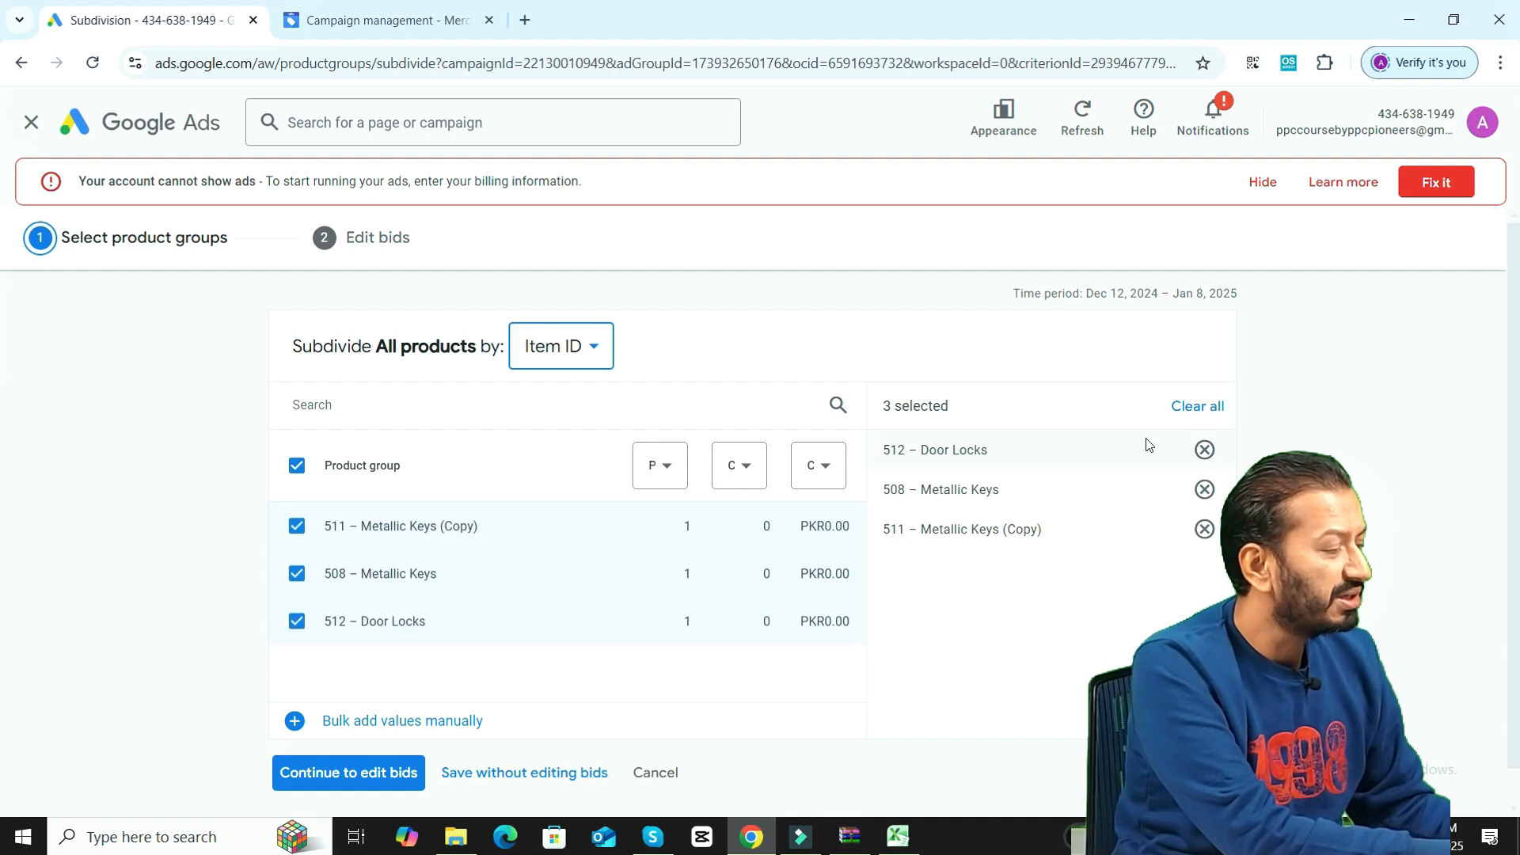
{"action": "left_click", "coordinate": [297, 467]}
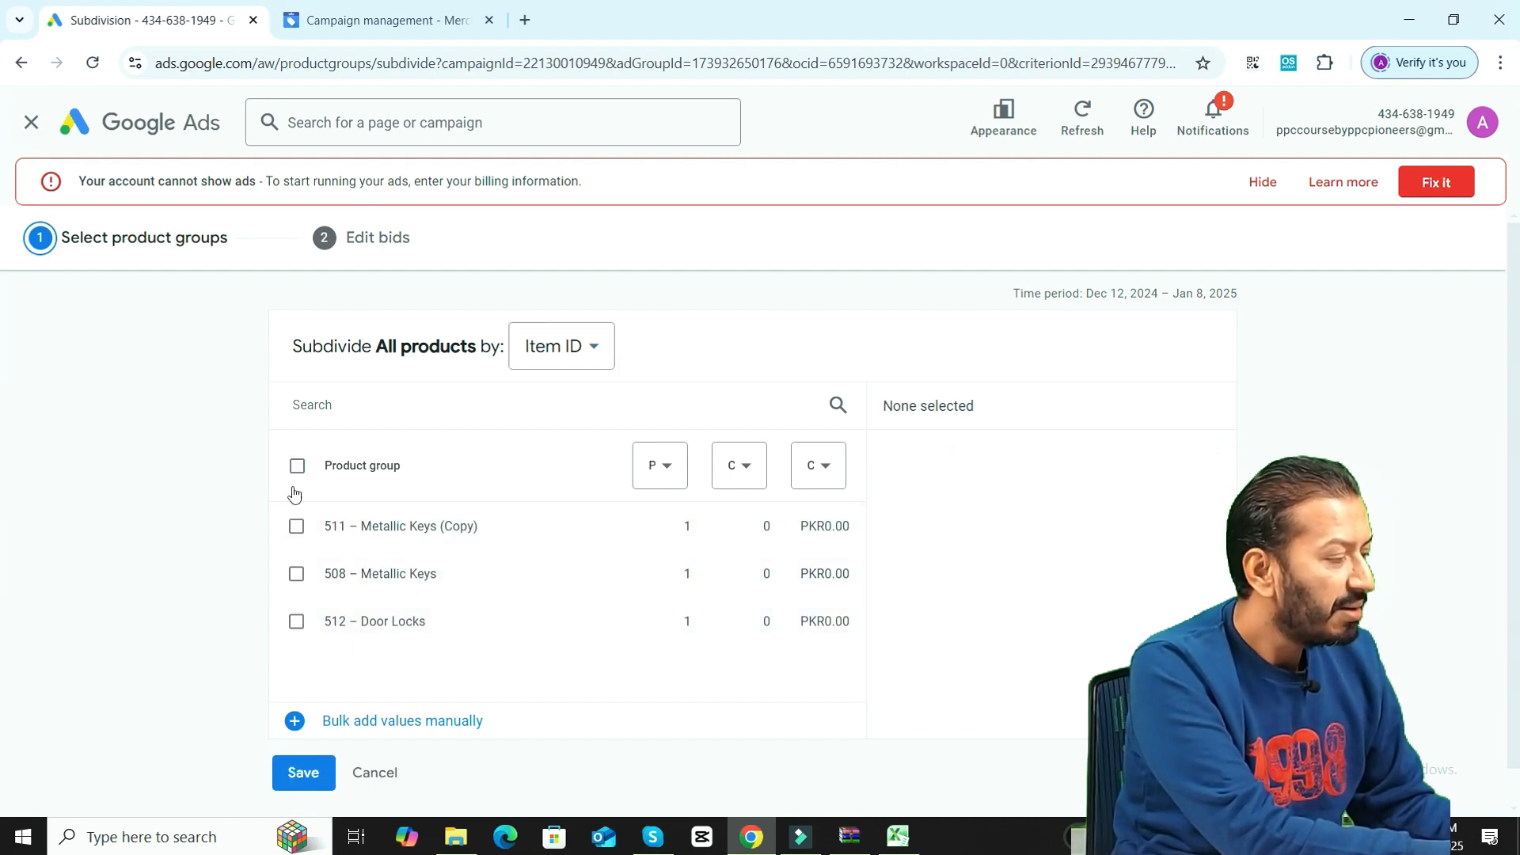
{"action": "left_click", "coordinate": [299, 577]}
{"action": "left_click", "coordinate": [299, 623]}
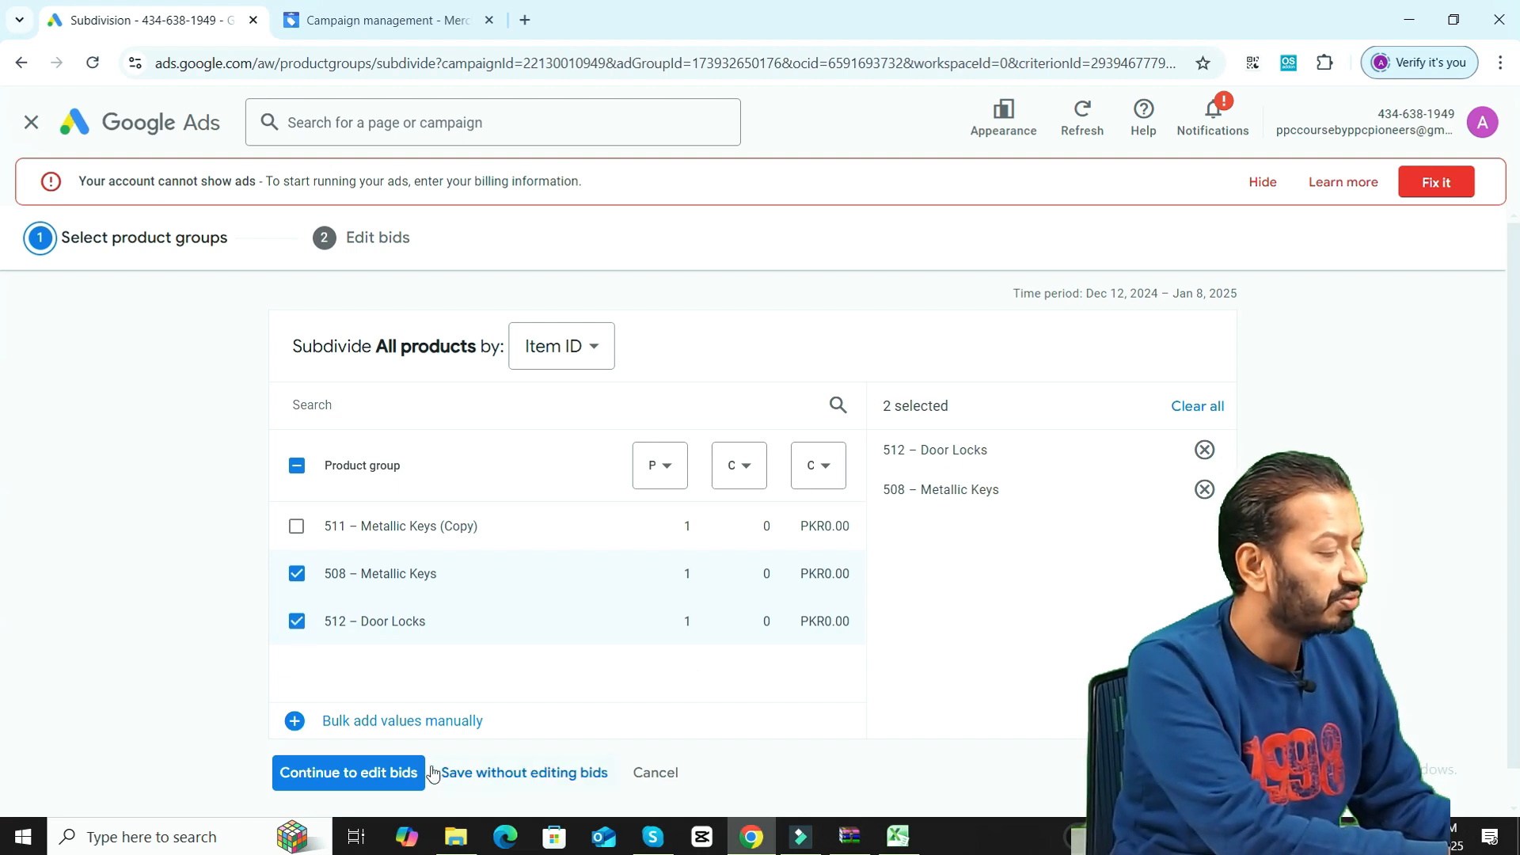
{"action": "left_click", "coordinate": [519, 770]}
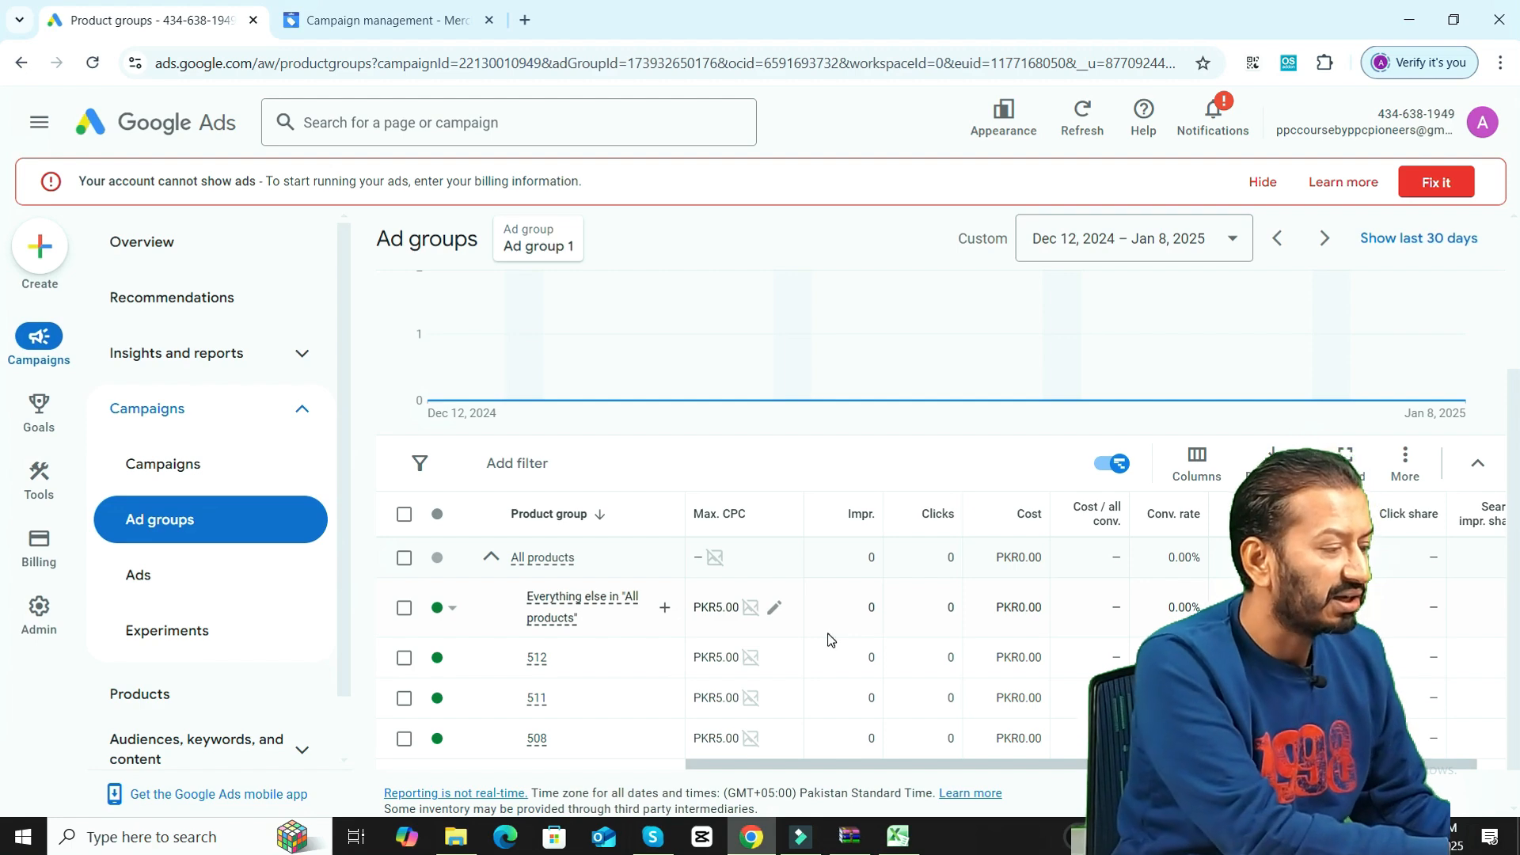
Add a second ad group named "Ad groups 2" to the campaign with a cost-per-click bid of PKR 10 and save it
{"action": "scroll", "coordinate": [2, 514], "scroll_direction": "up", "scroll_amount": 2}
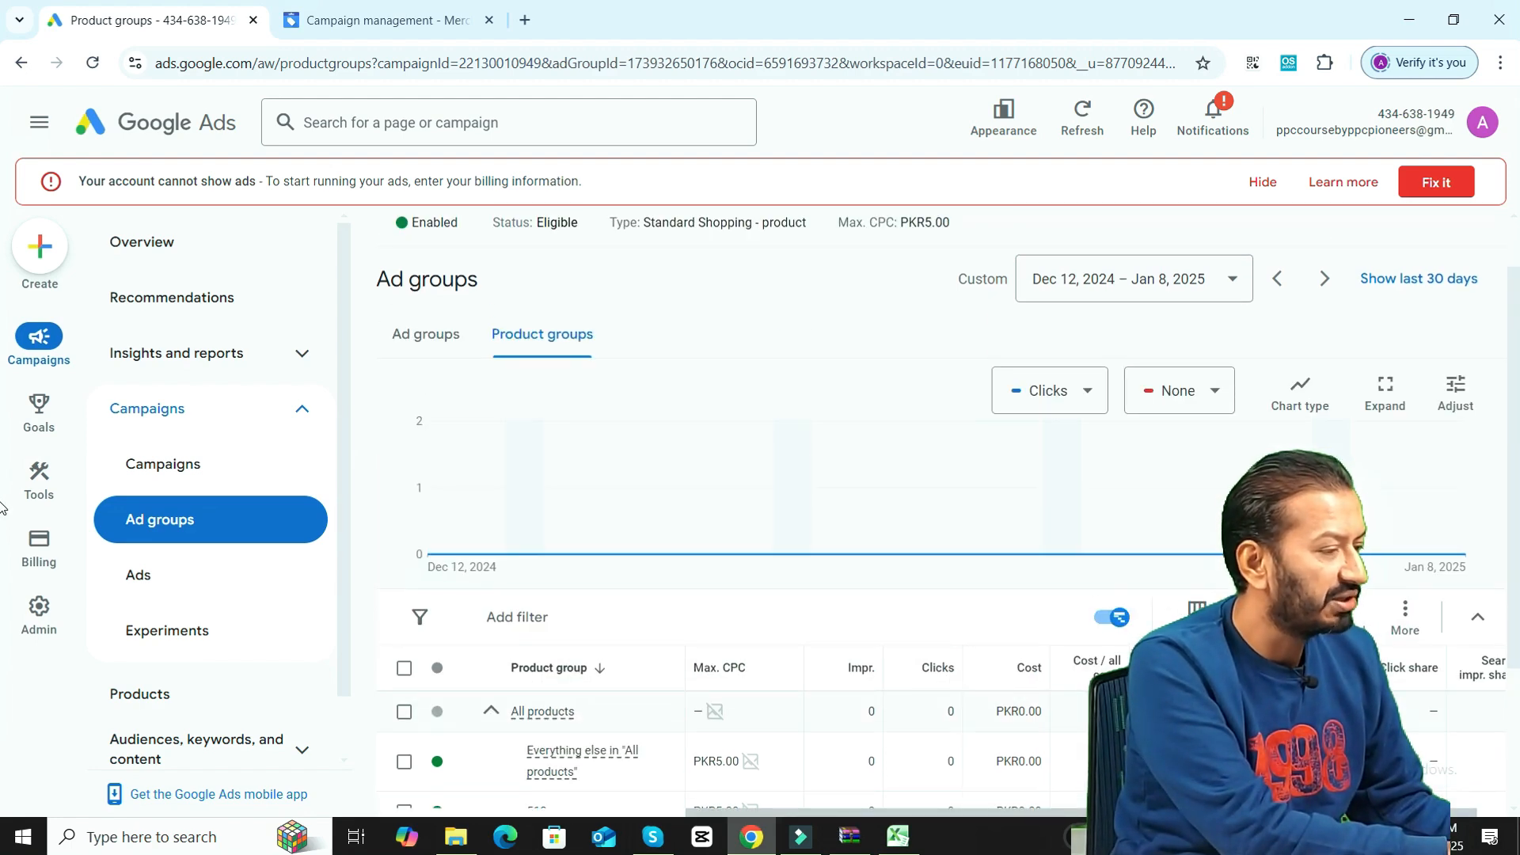
{"action": "scroll", "coordinate": [2, 506], "scroll_direction": "up", "scroll_amount": 1}
{"action": "left_click", "coordinate": [409, 405]}
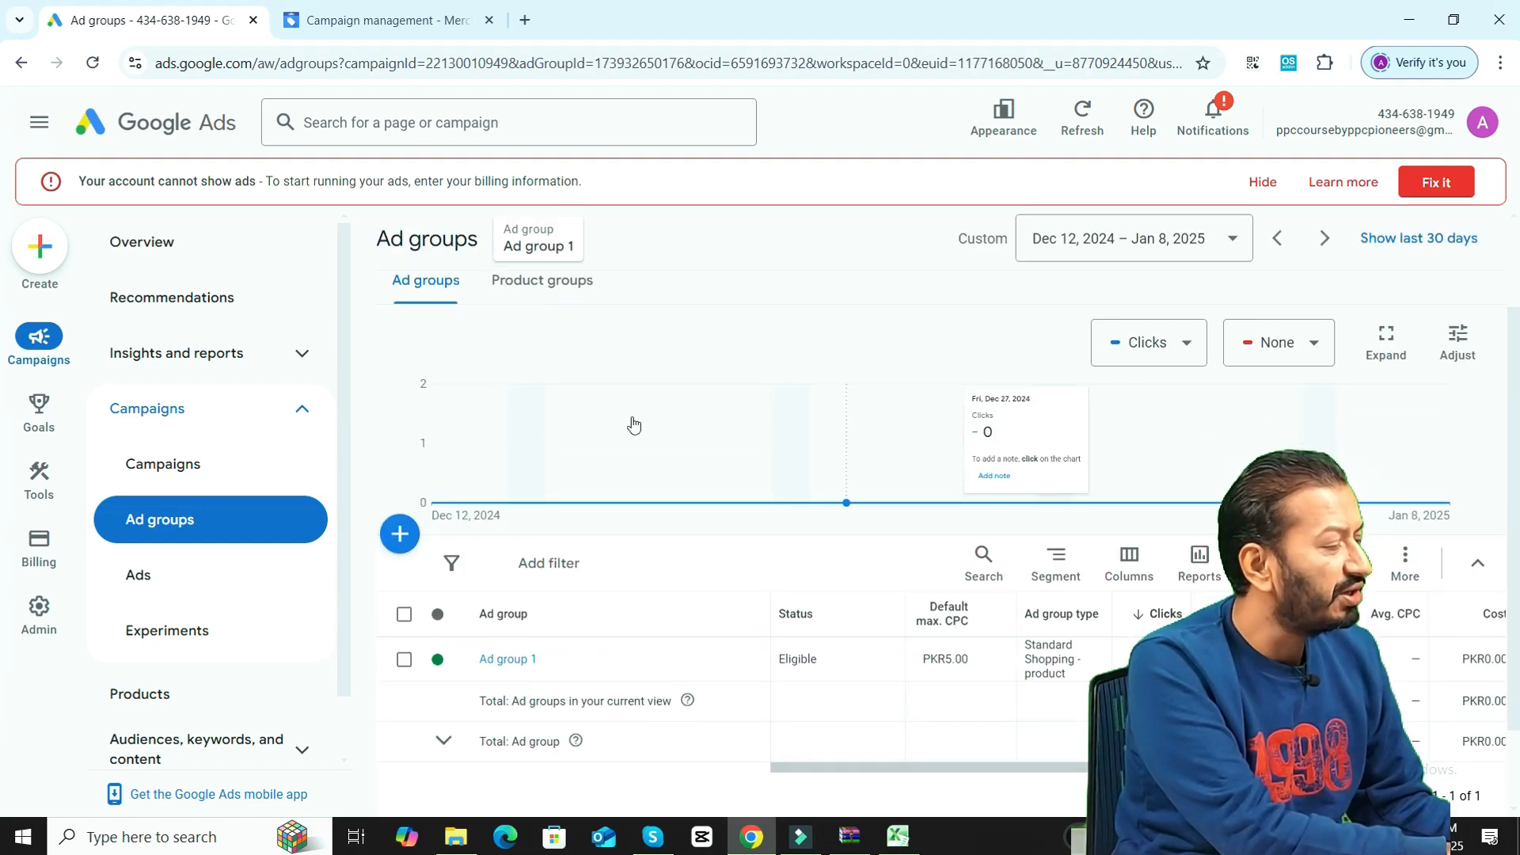
{"action": "left_click", "coordinate": [412, 526]}
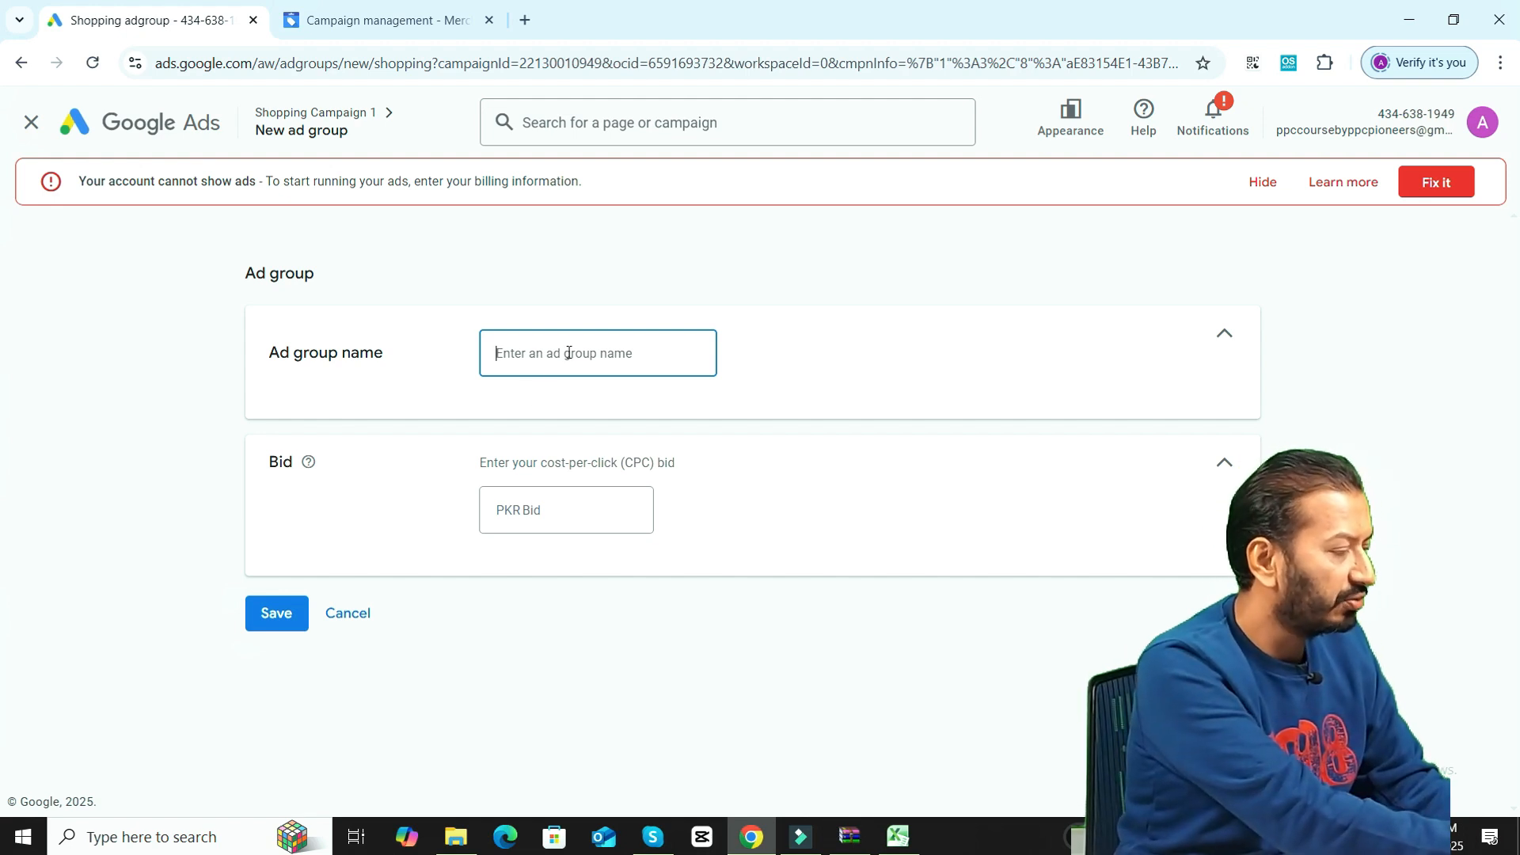
{"action": "type", "text": "Ad groups 2"}
{"action": "left_click", "coordinate": [561, 511]}
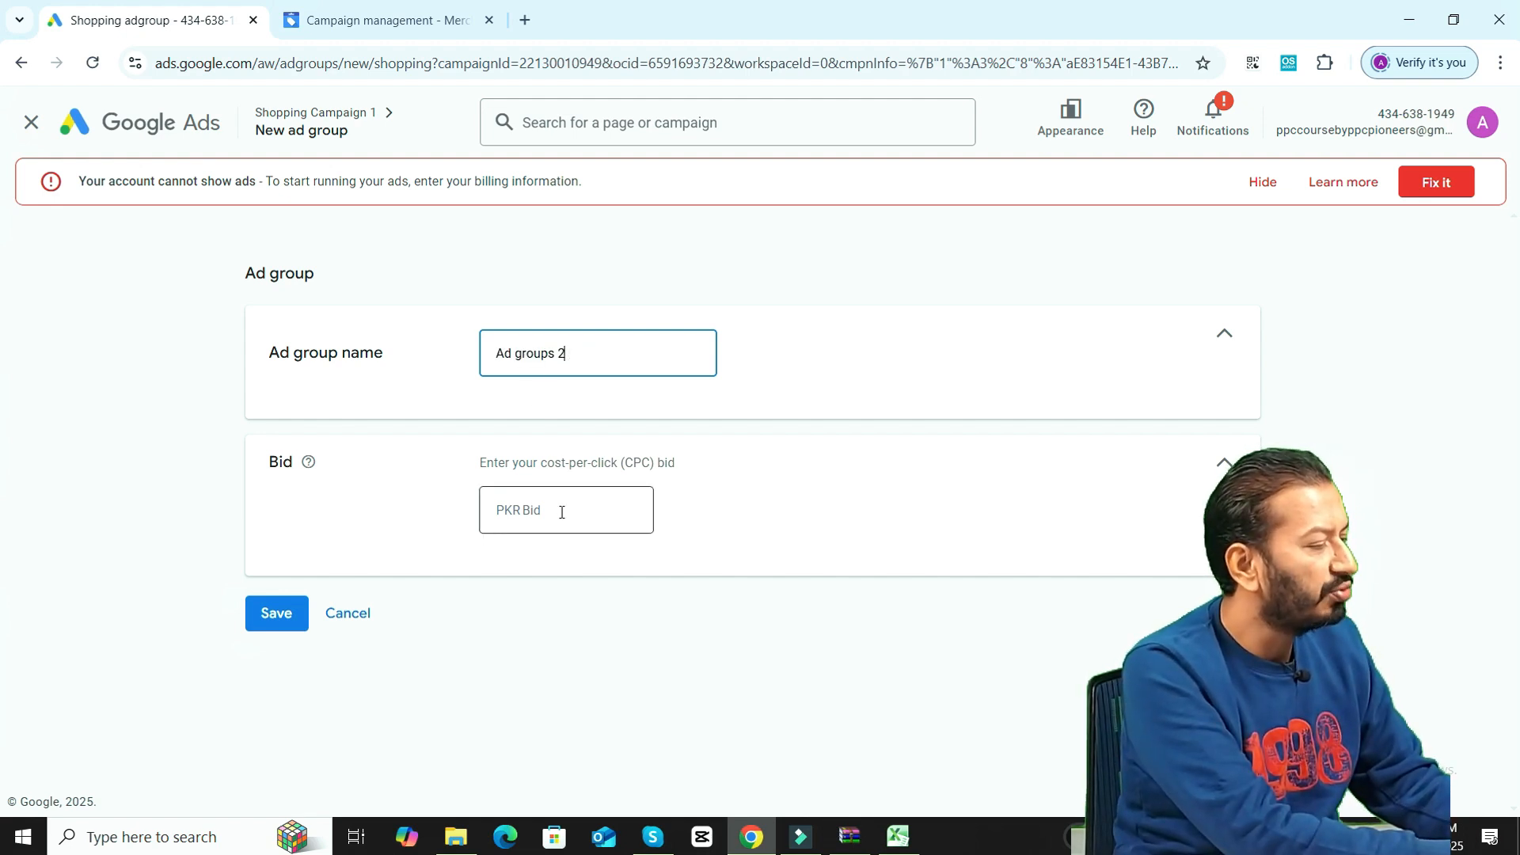
{"action": "type", "text": "10"}
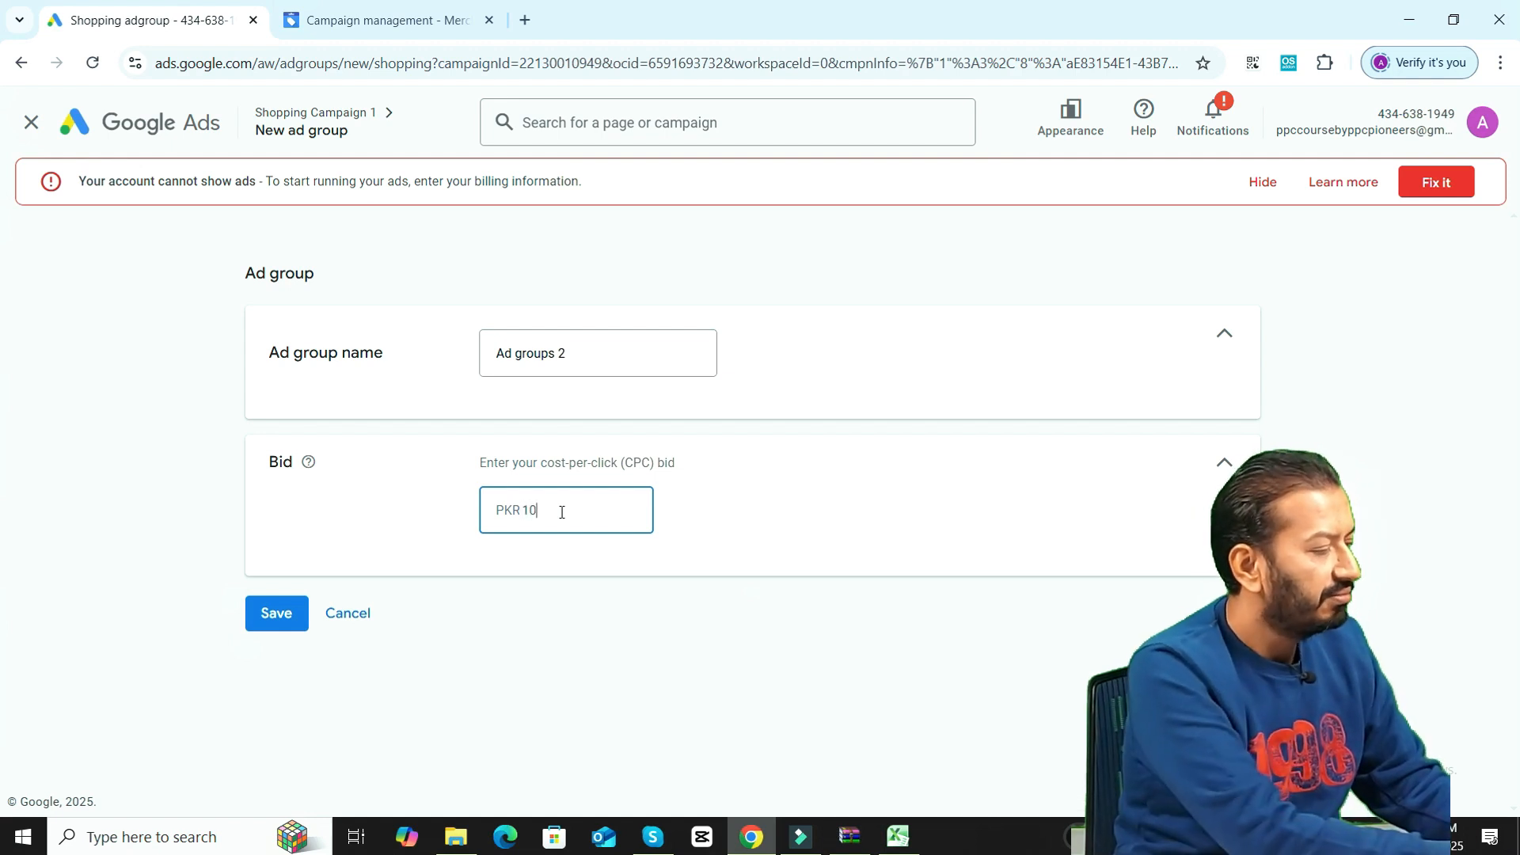
{"action": "left_click", "coordinate": [256, 614]}
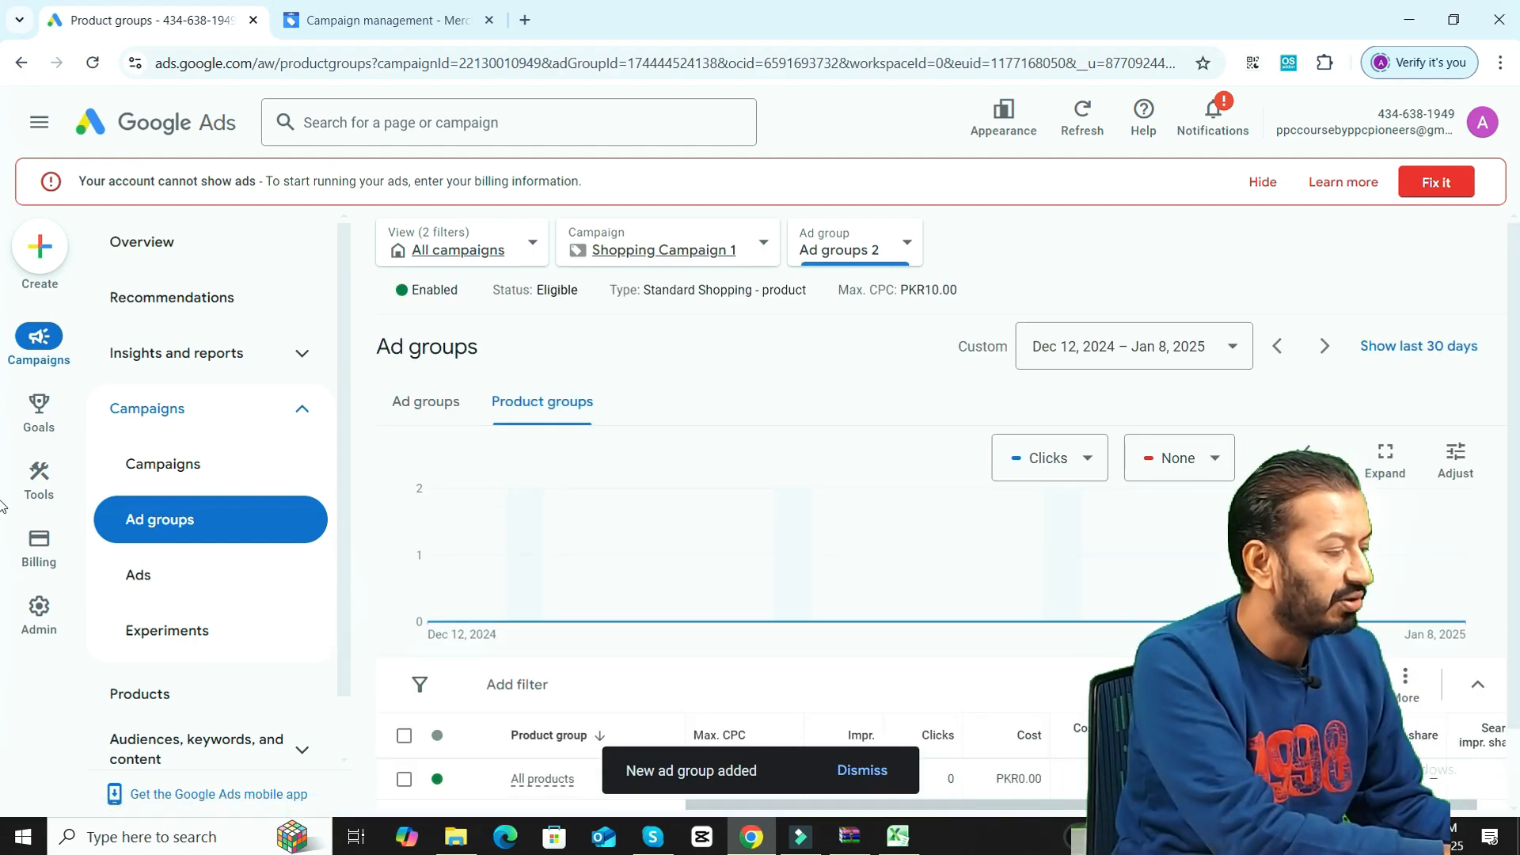
Check the All products group of Ad groups 2, view Shopping Campaign 1's ad groups list, and reopen Ad groups 2
{"action": "scroll", "coordinate": [616, 680], "scroll_direction": "down", "scroll_amount": 1}
{"action": "mouse_move", "coordinate": [558, 697]}
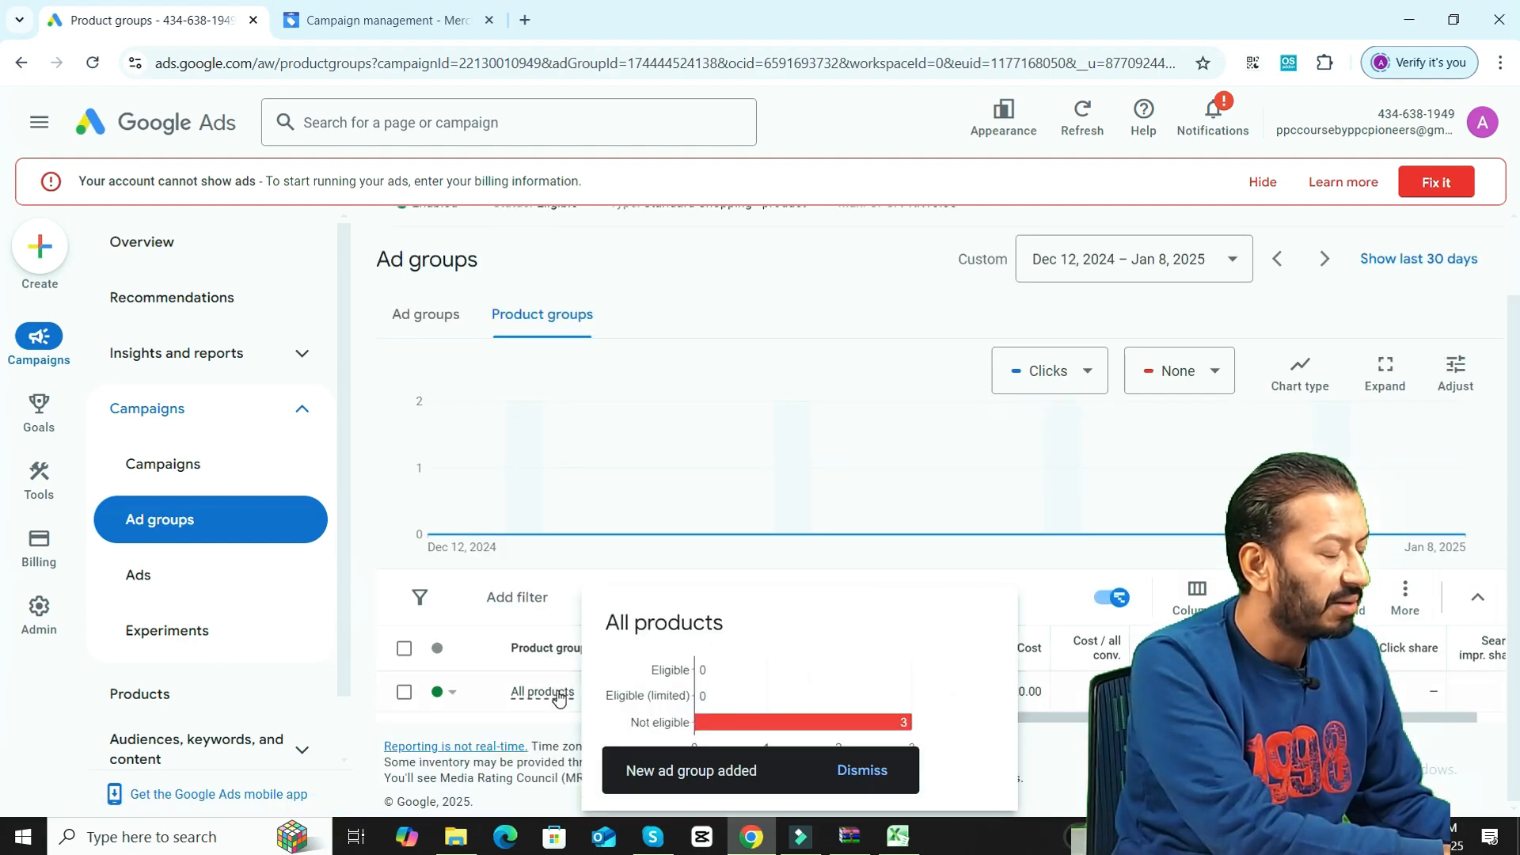
{"action": "left_click", "coordinate": [426, 315]}
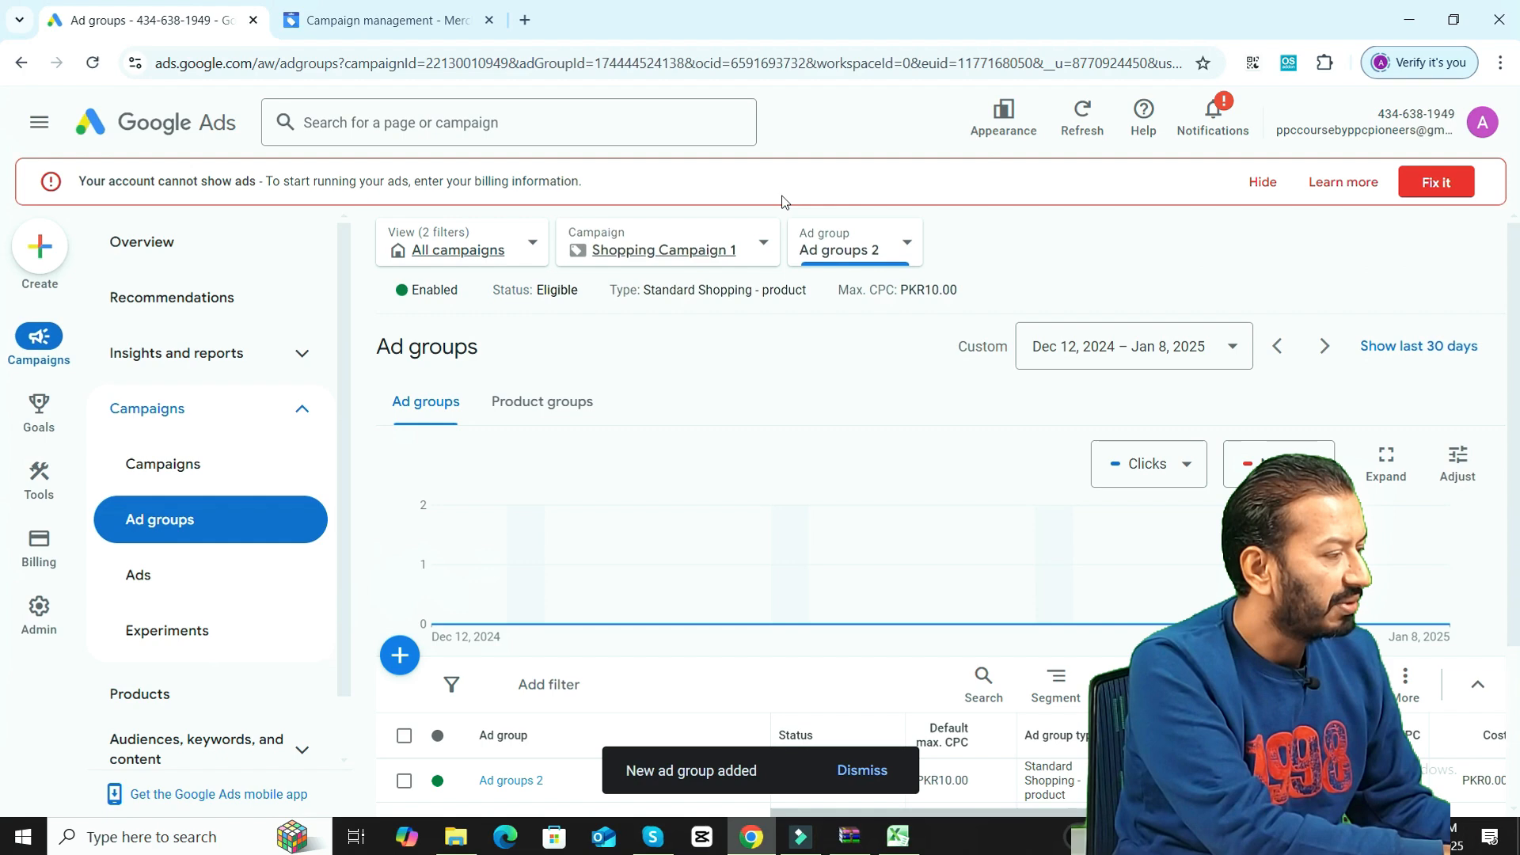
{"action": "left_click", "coordinate": [662, 251]}
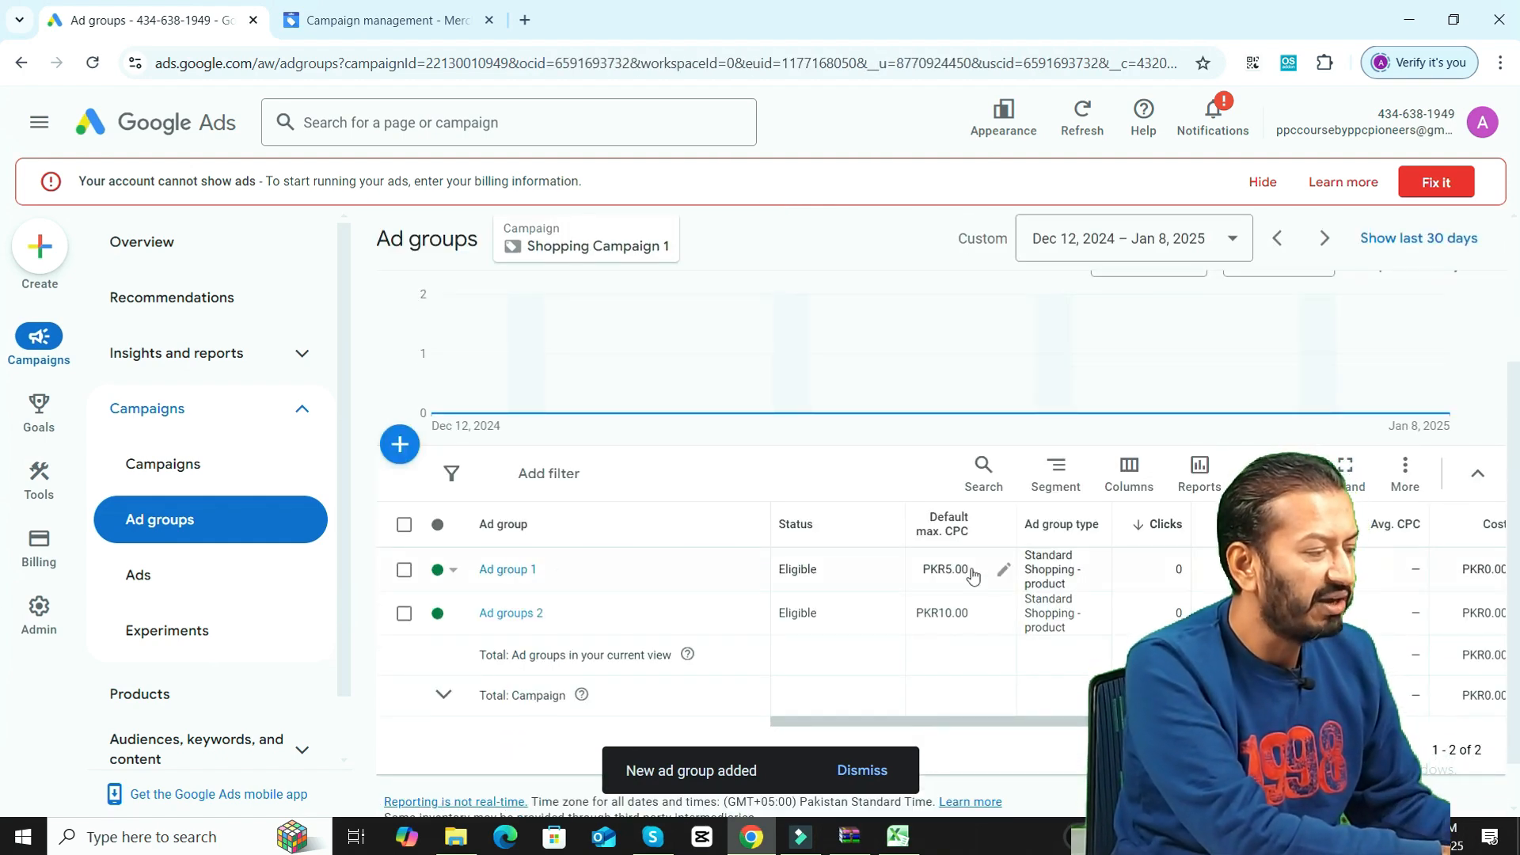
{"action": "left_click", "coordinate": [506, 614]}
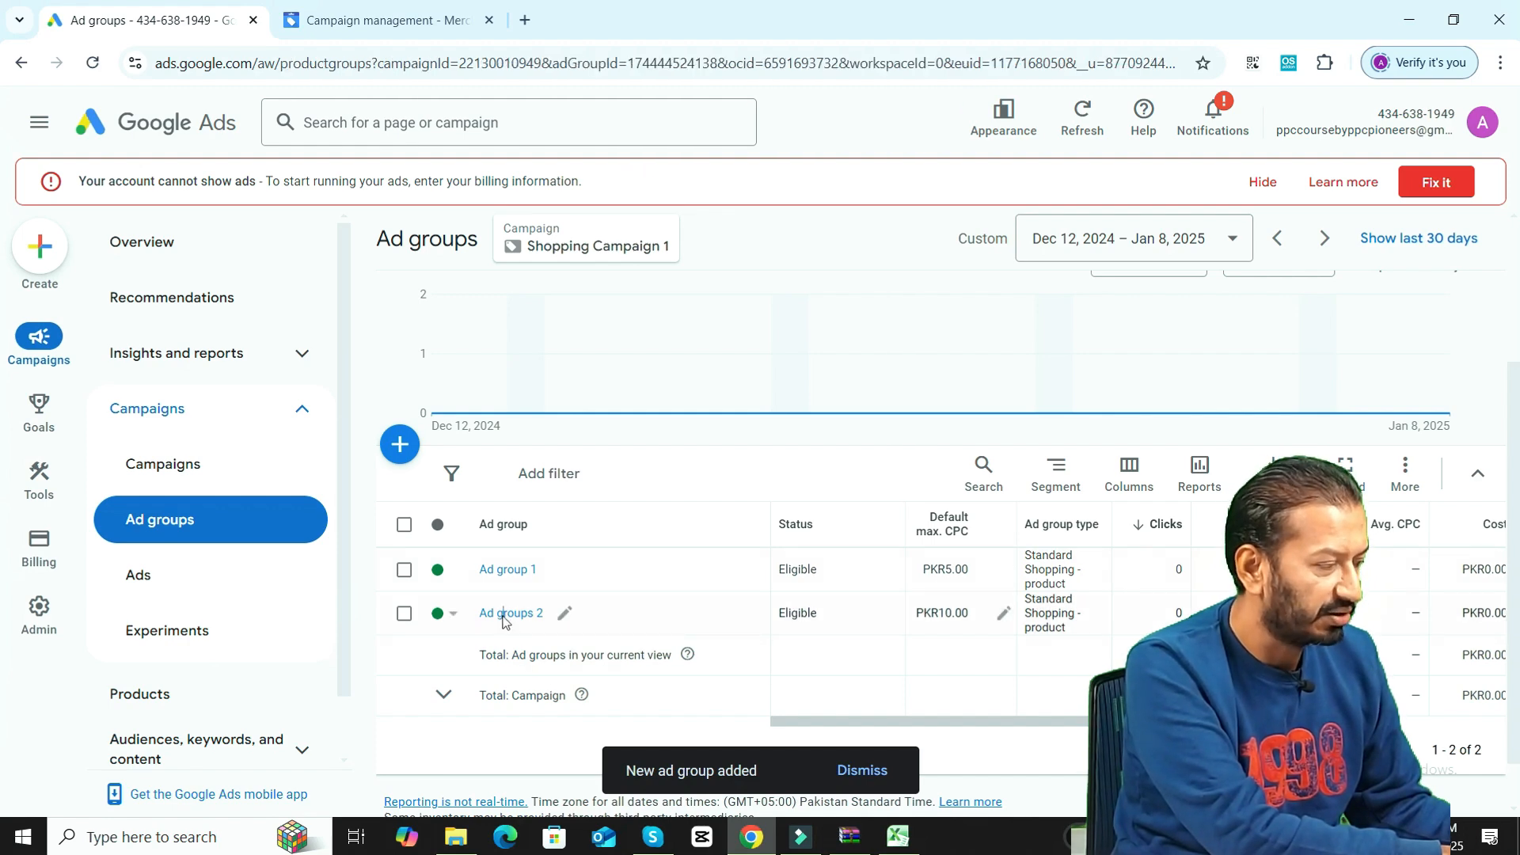
Subdivide All products in Ad groups 2 by Item ID, selecting only 512 – Door Locks, and save without editing bids
{"action": "scroll", "coordinate": [4, 465], "scroll_direction": "down", "scroll_amount": 1}
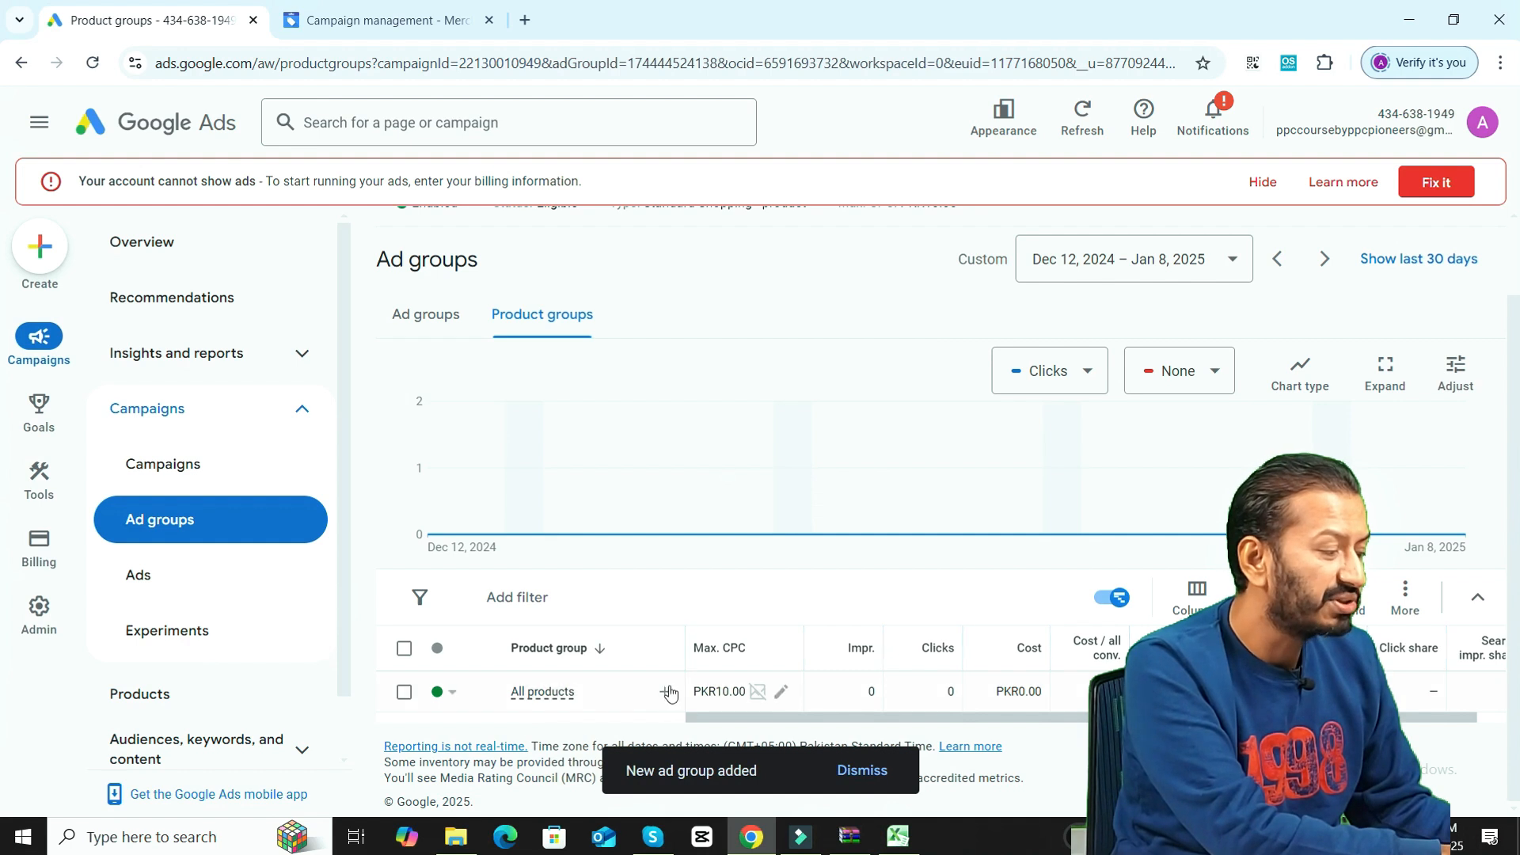
{"action": "left_click", "coordinate": [665, 693]}
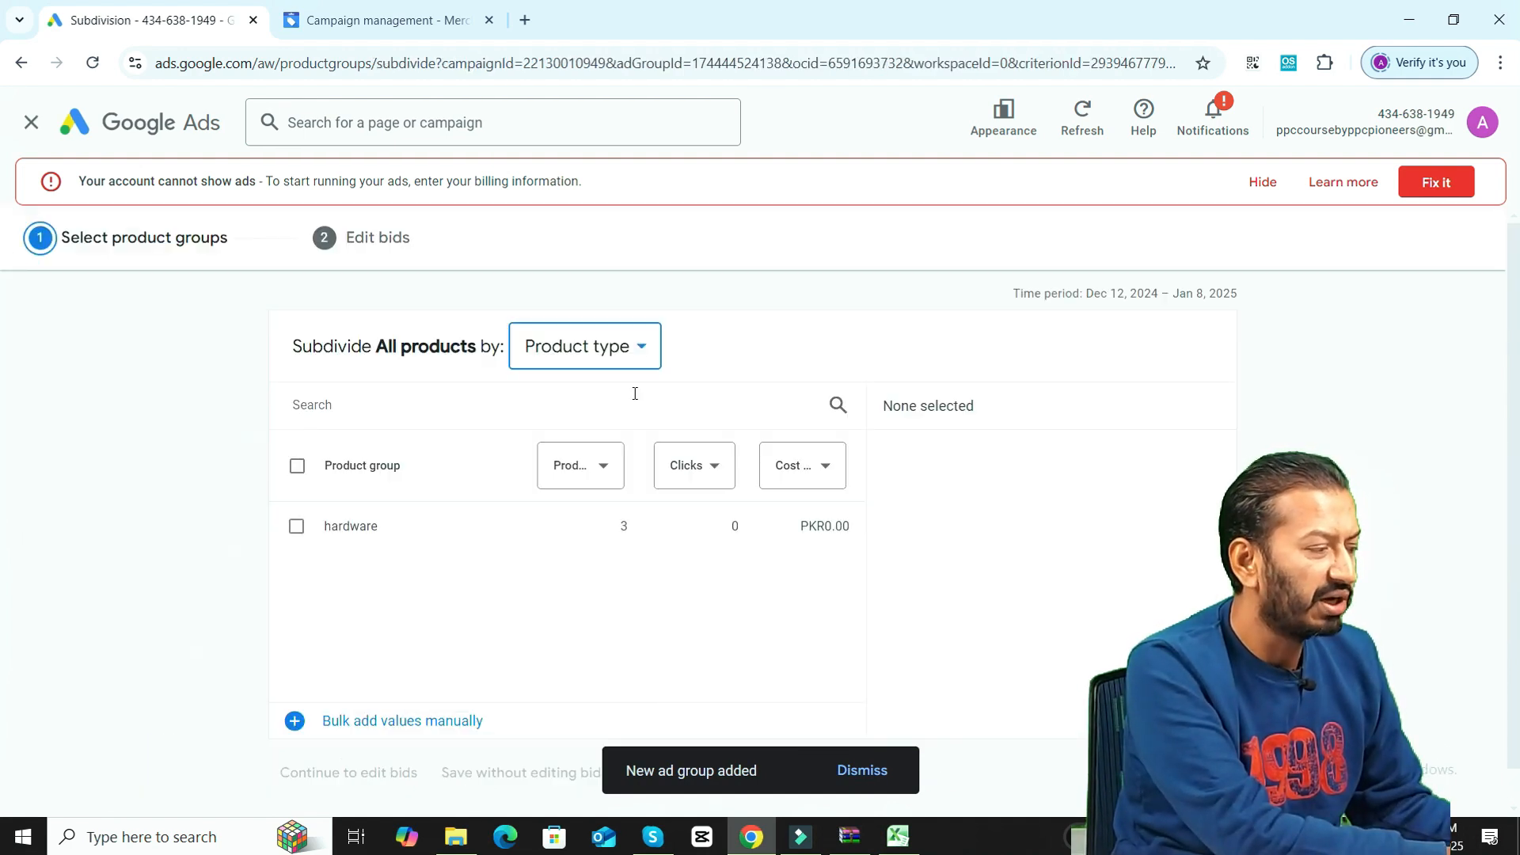
{"action": "left_click", "coordinate": [638, 343]}
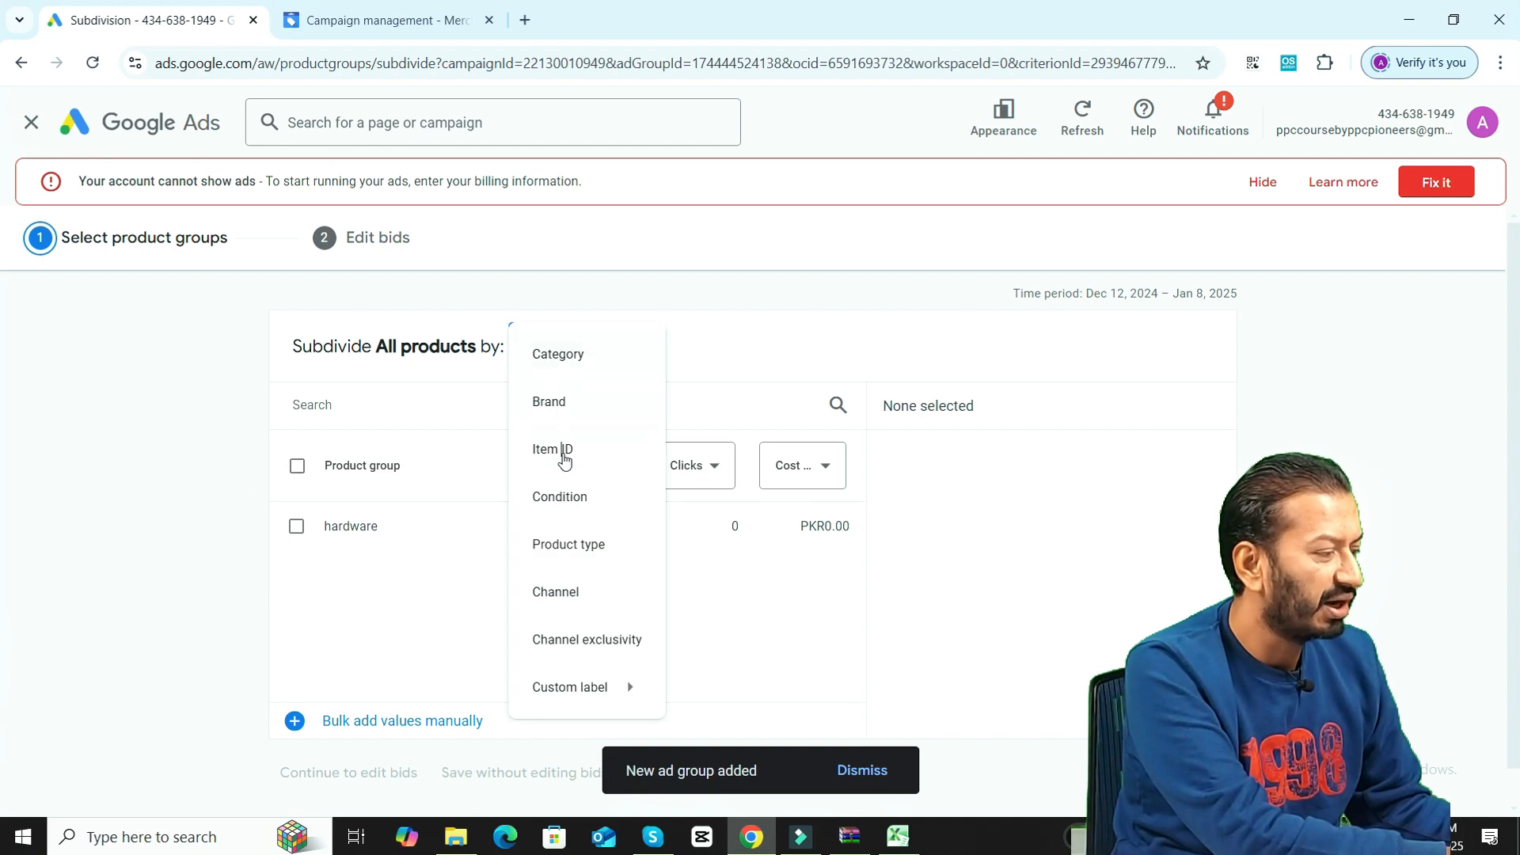
{"action": "left_click", "coordinate": [564, 451]}
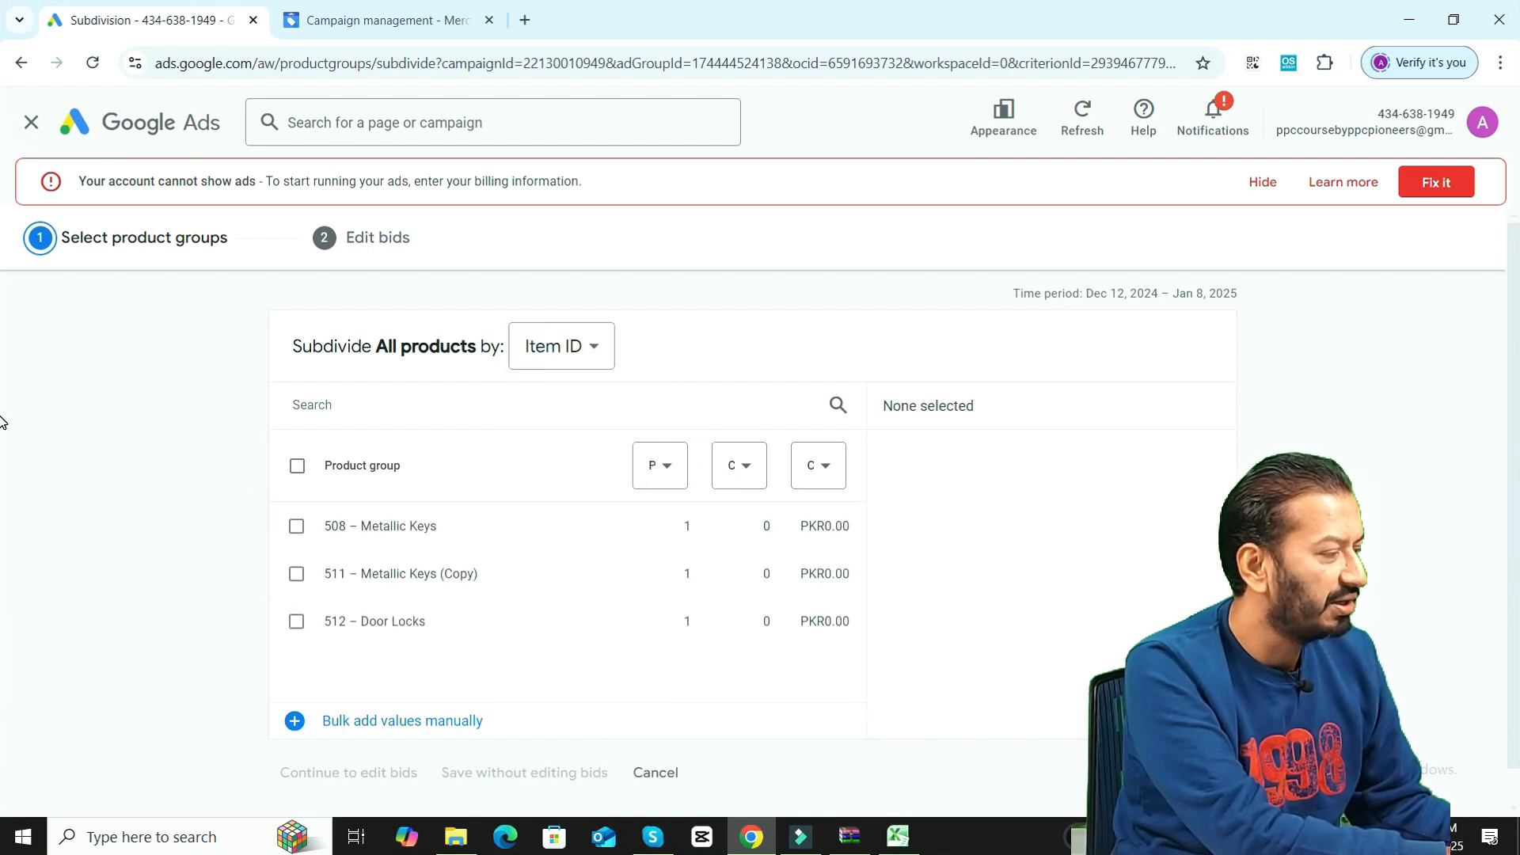
{"action": "scroll", "coordinate": [1, 443], "scroll_direction": "down", "scroll_amount": 1}
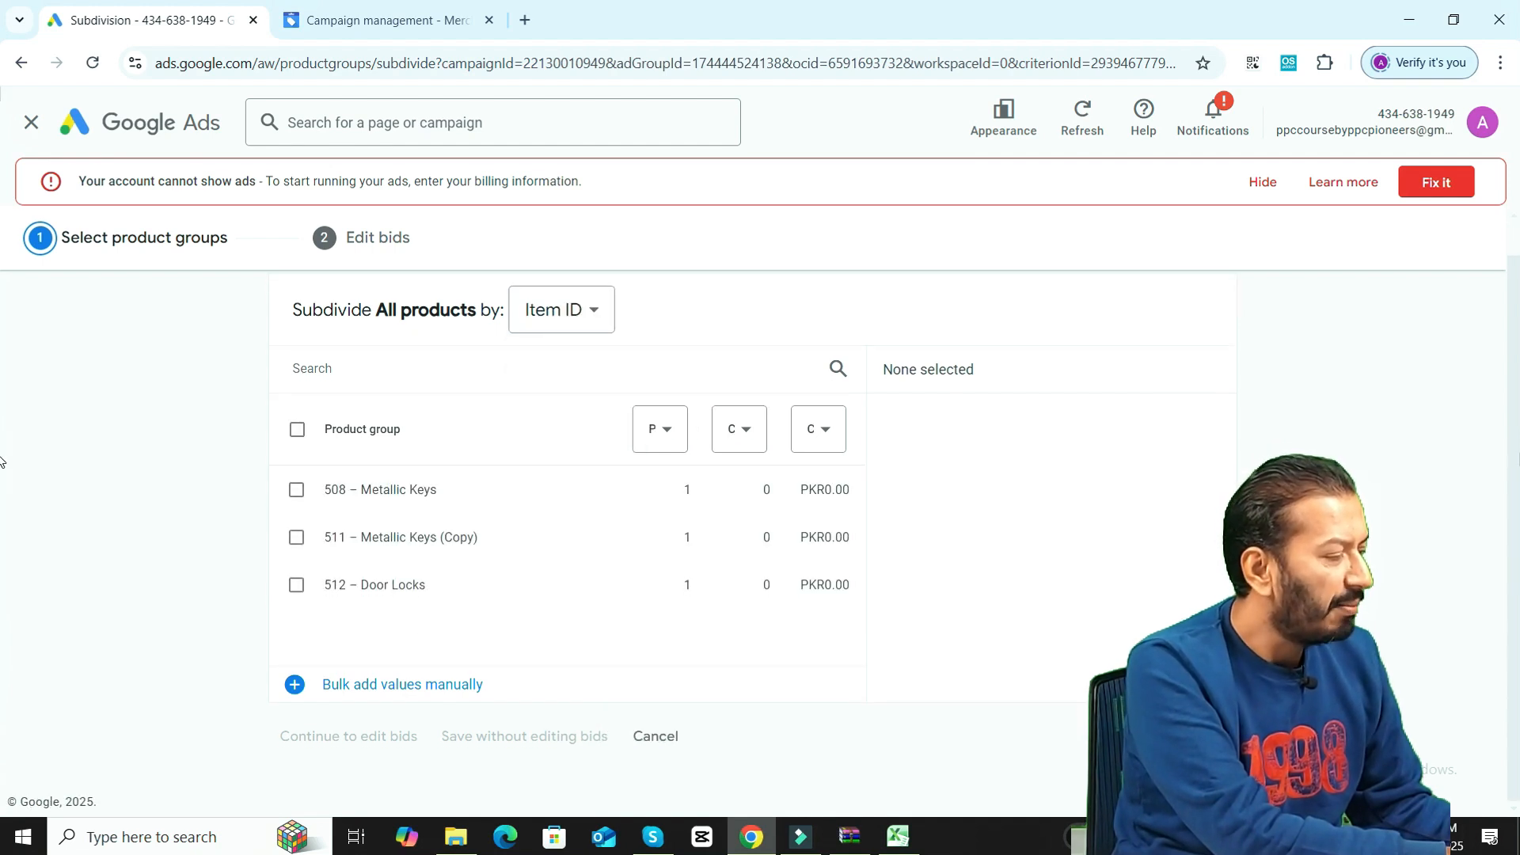
{"action": "left_click", "coordinate": [297, 586]}
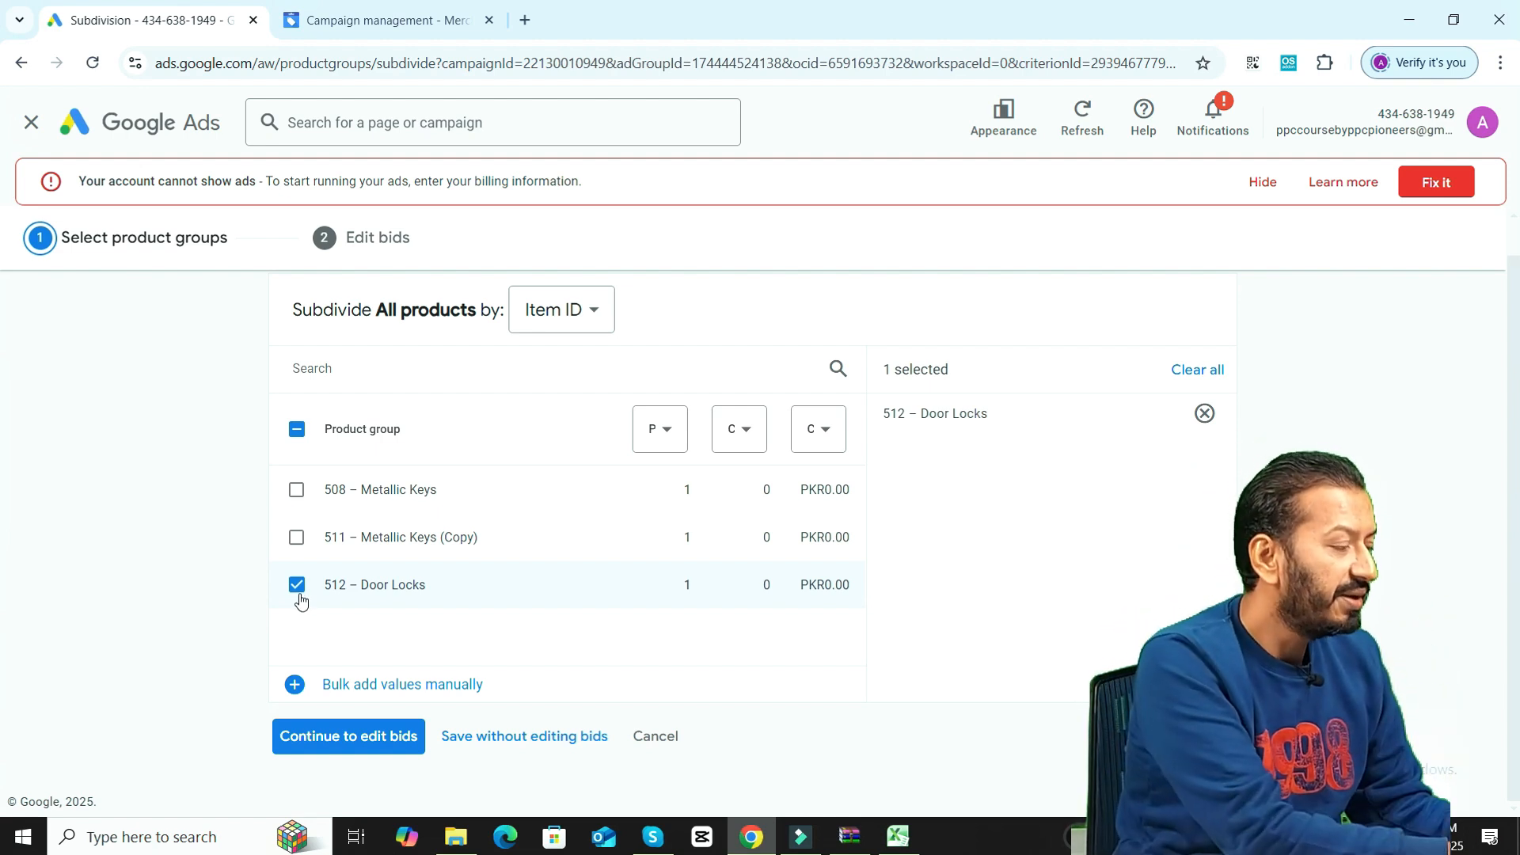
{"action": "left_click", "coordinate": [515, 738]}
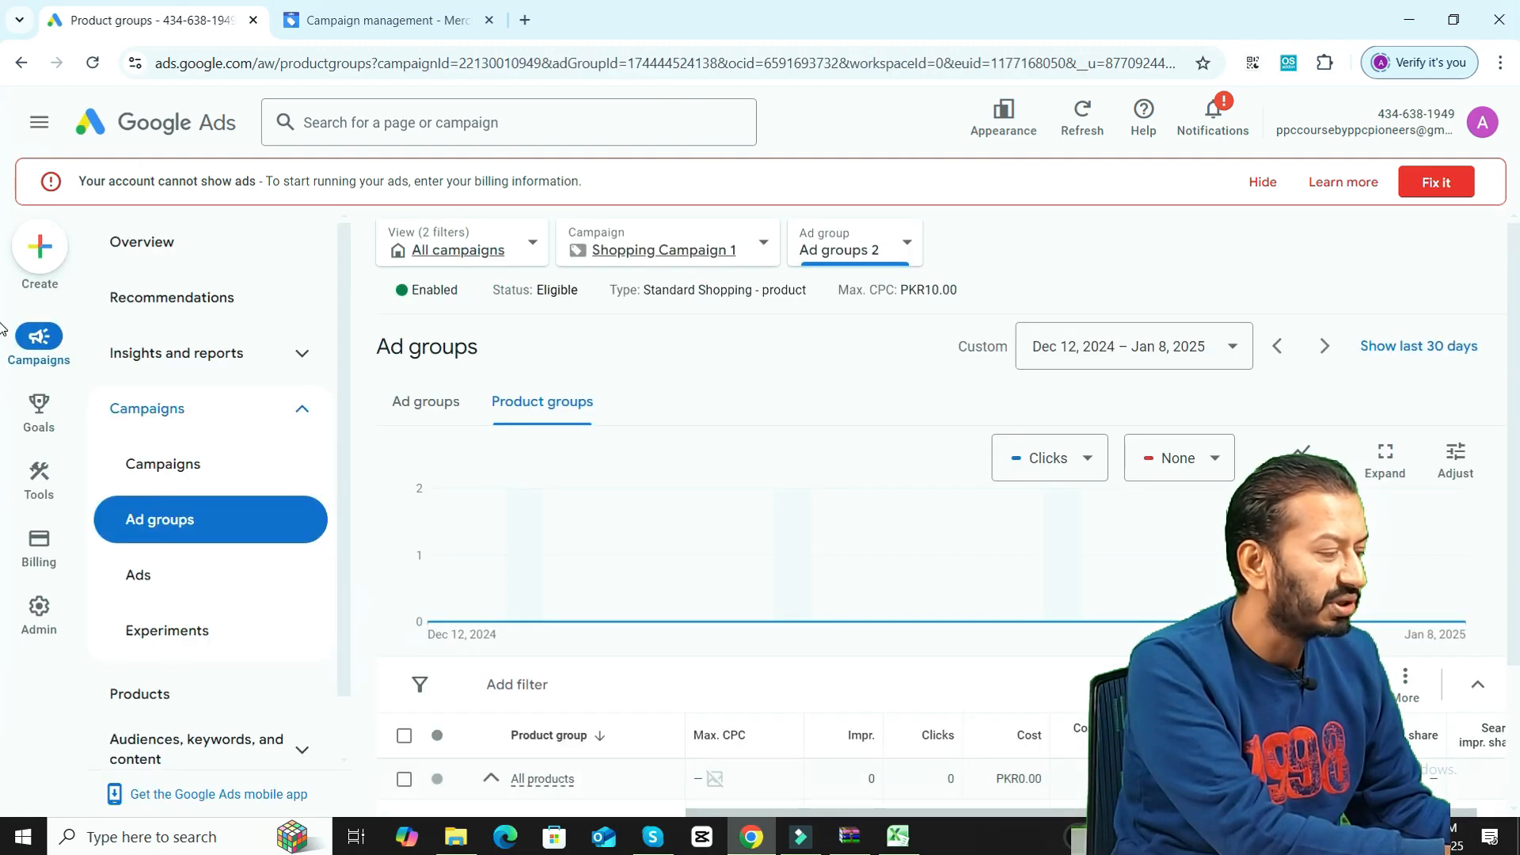
Review the product groups and max CPC bids of Ad groups 2 and compare them with those of Ad group 1
{"action": "left_click_drag", "start_coordinate": [1516, 328], "coordinate": [1511, 499]}
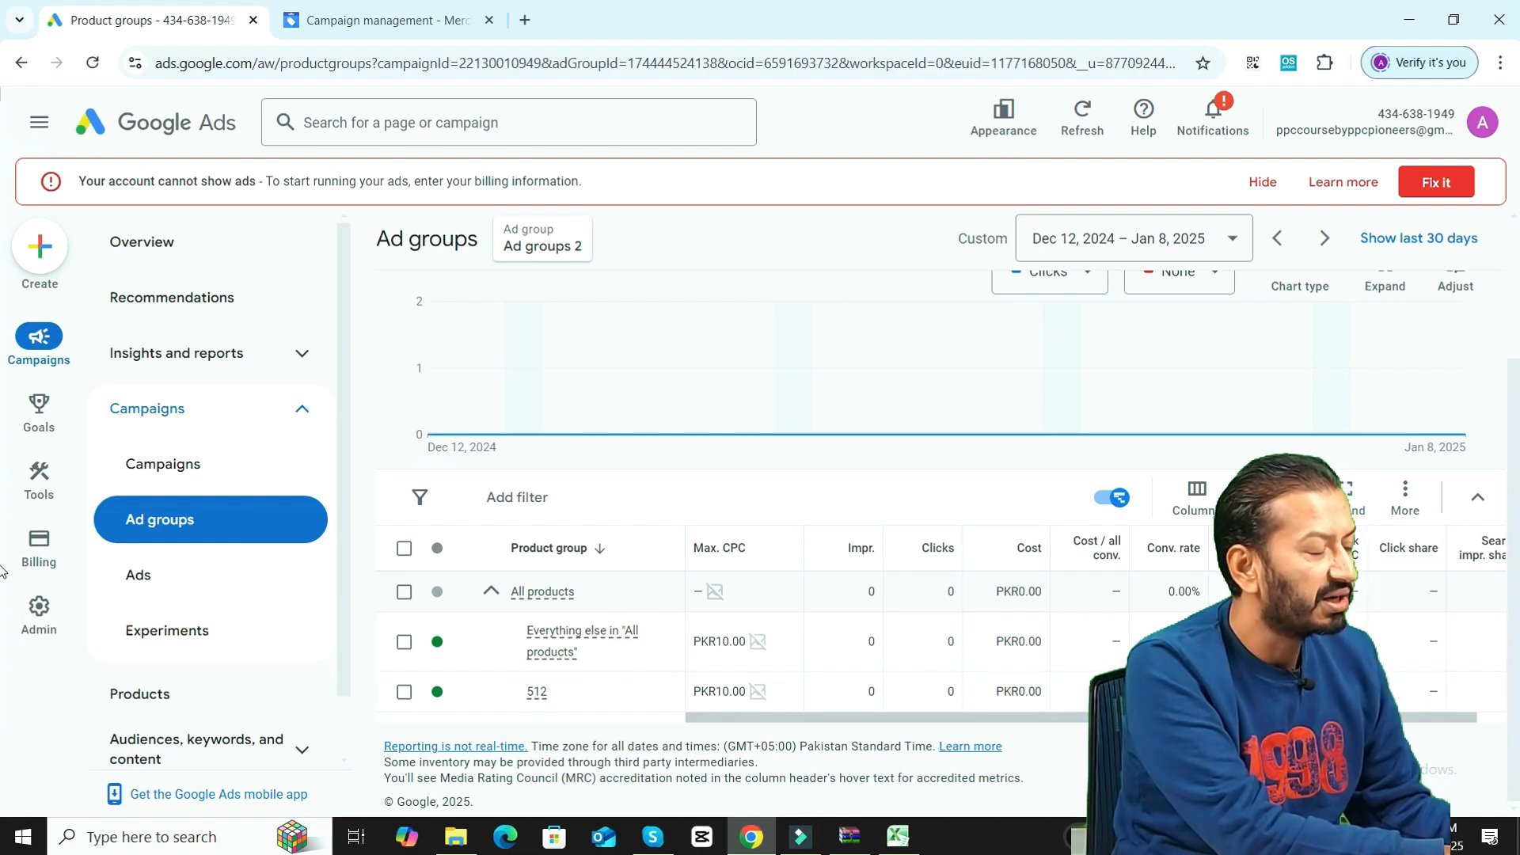
{"action": "scroll", "coordinate": [3, 475], "scroll_direction": "up", "scroll_amount": 2}
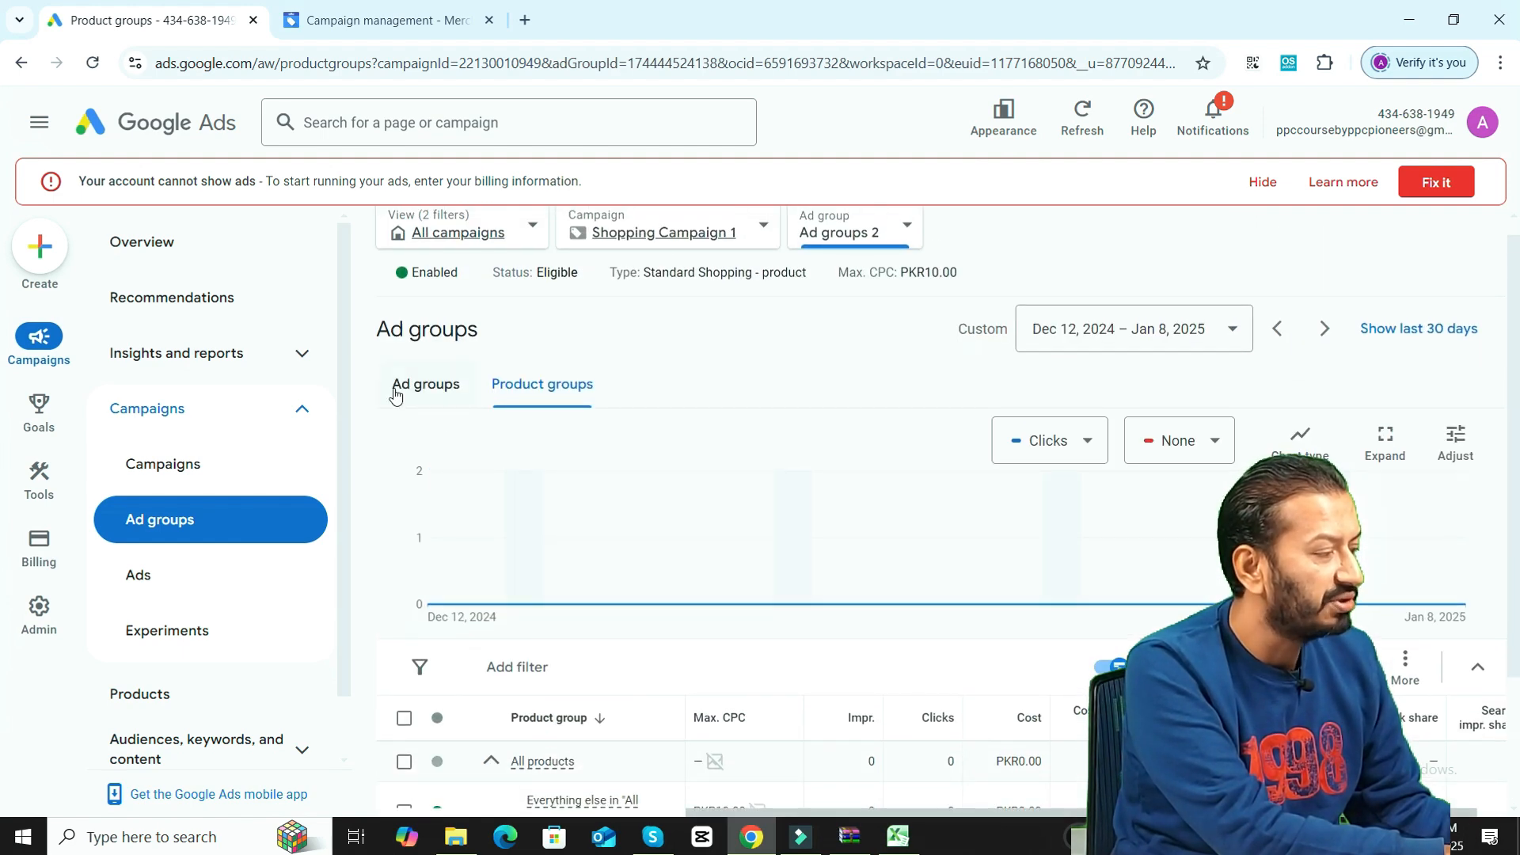
{"action": "left_click", "coordinate": [427, 385]}
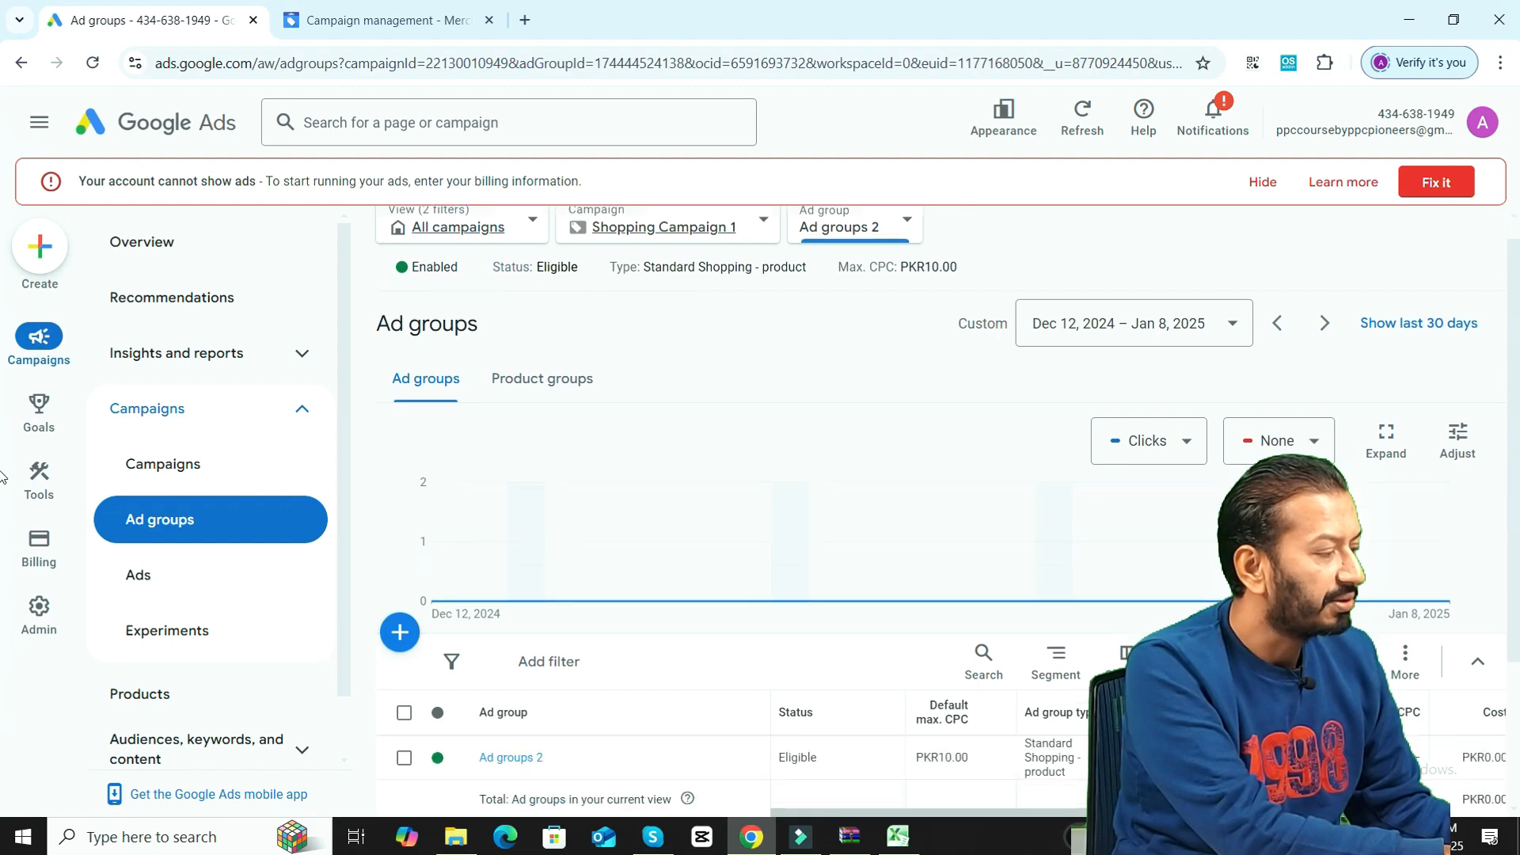
{"action": "left_click", "coordinate": [678, 251]}
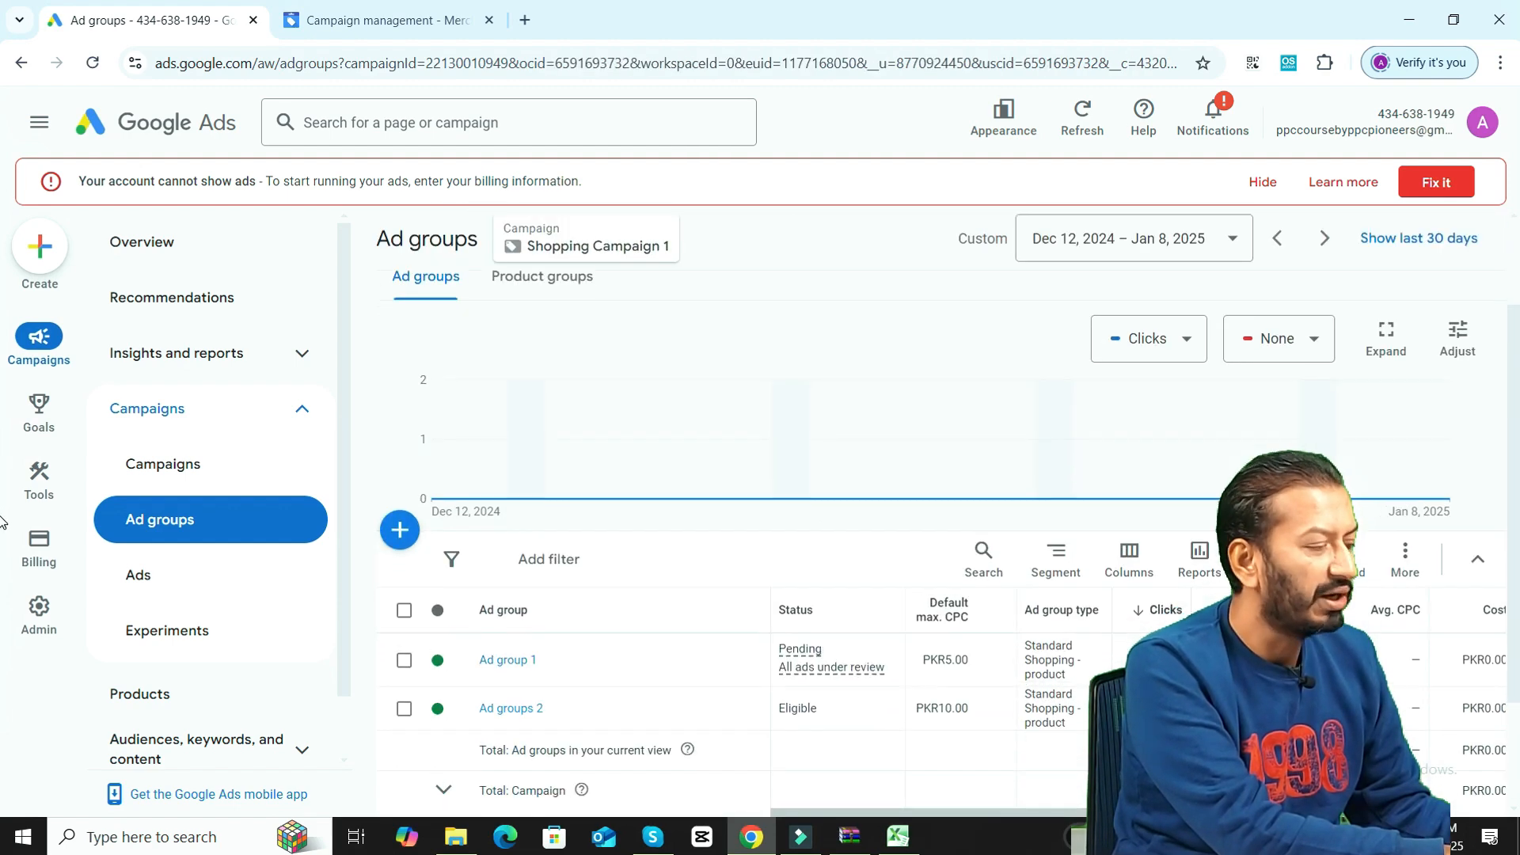
{"action": "left_click", "coordinate": [508, 661]}
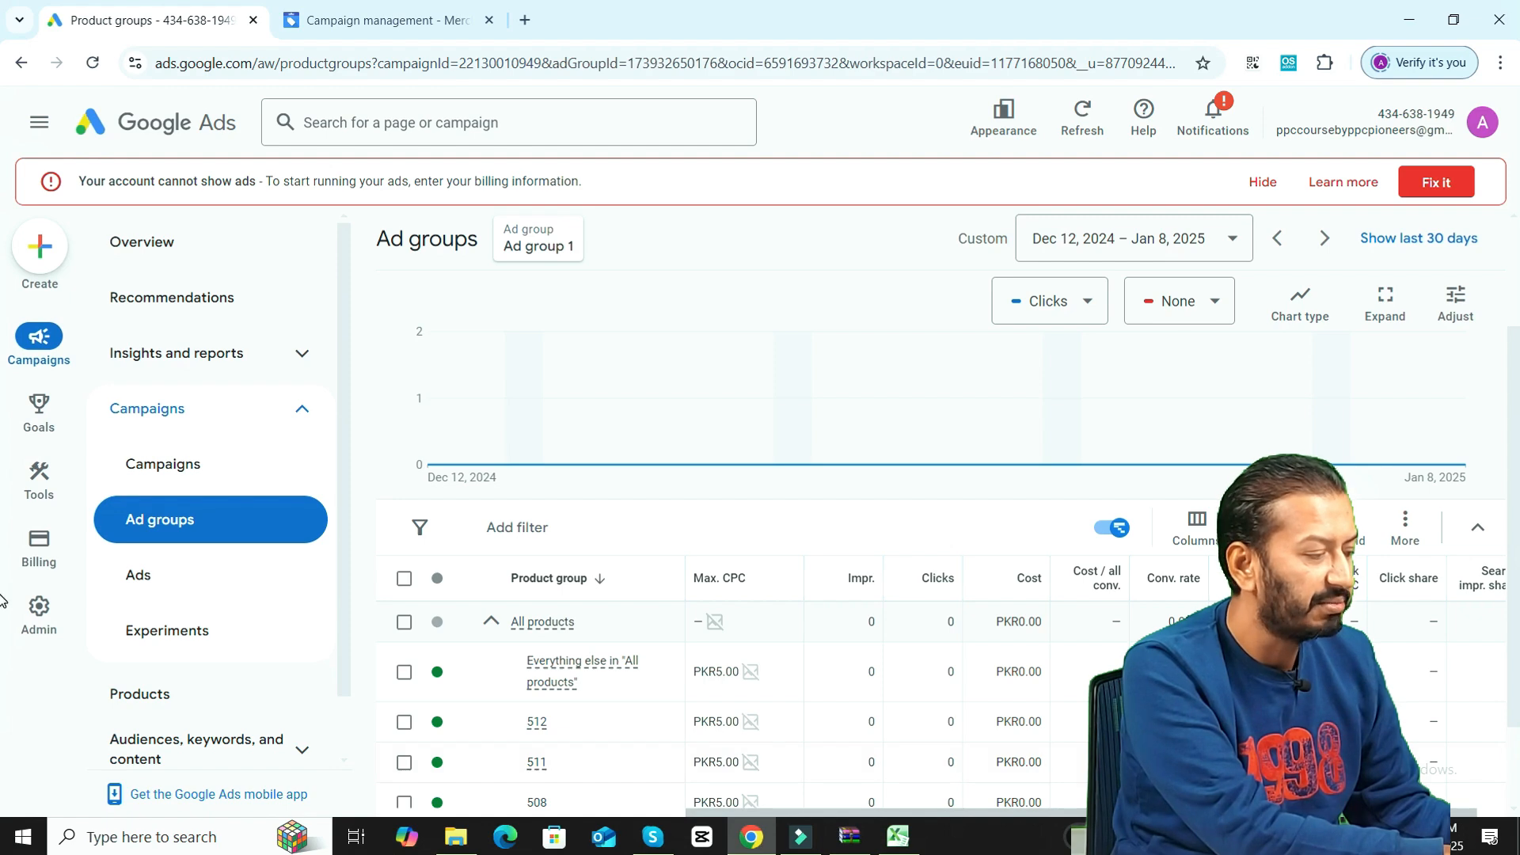
{"action": "scroll", "coordinate": [0, 626], "scroll_direction": "down", "scroll_amount": 1}
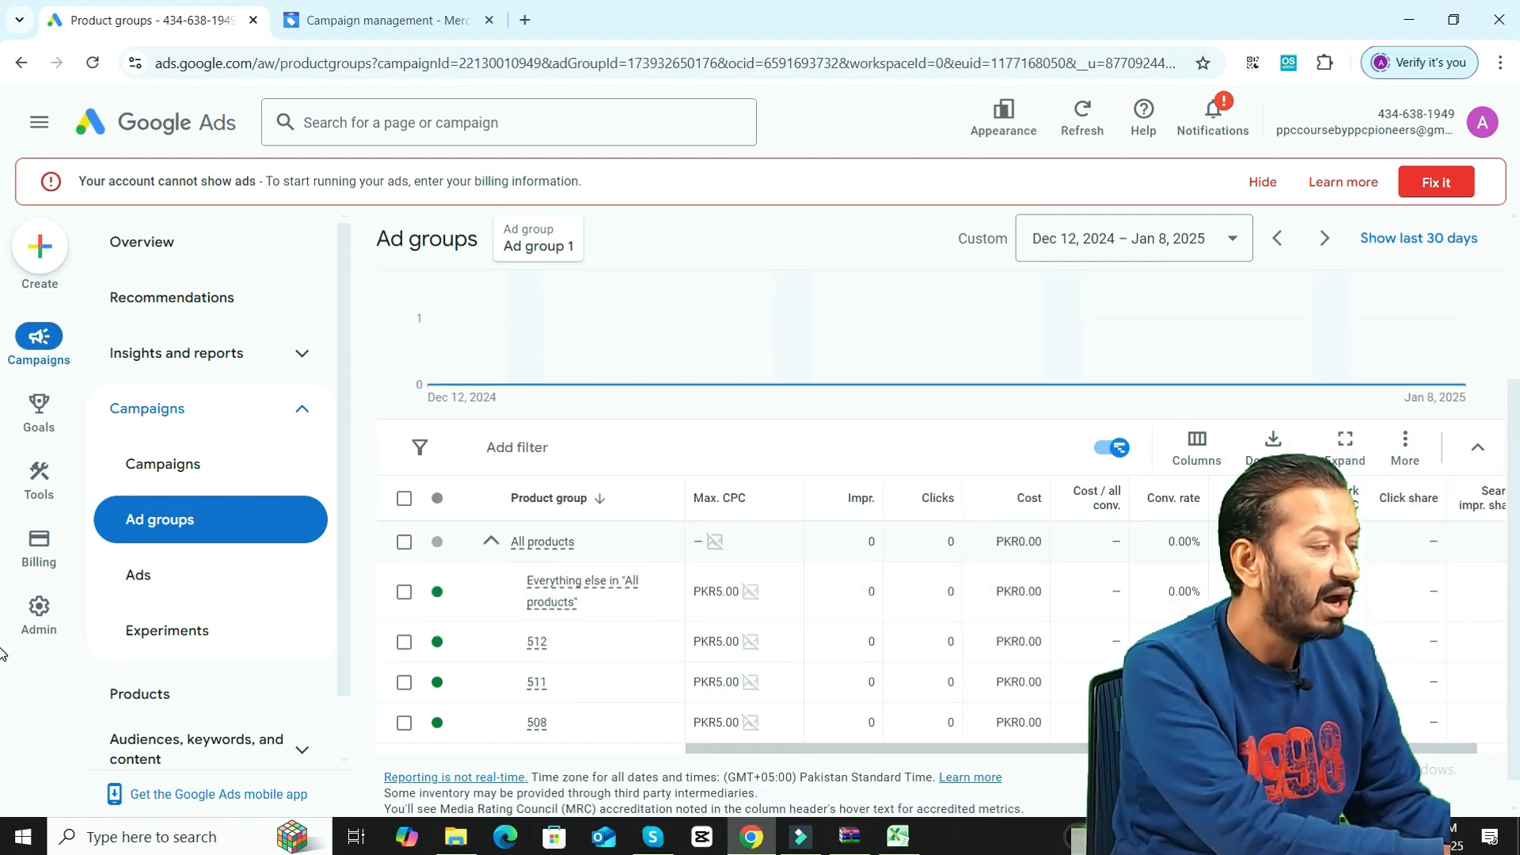
{"action": "scroll", "coordinate": [1, 554], "scroll_direction": "up", "scroll_amount": 3}
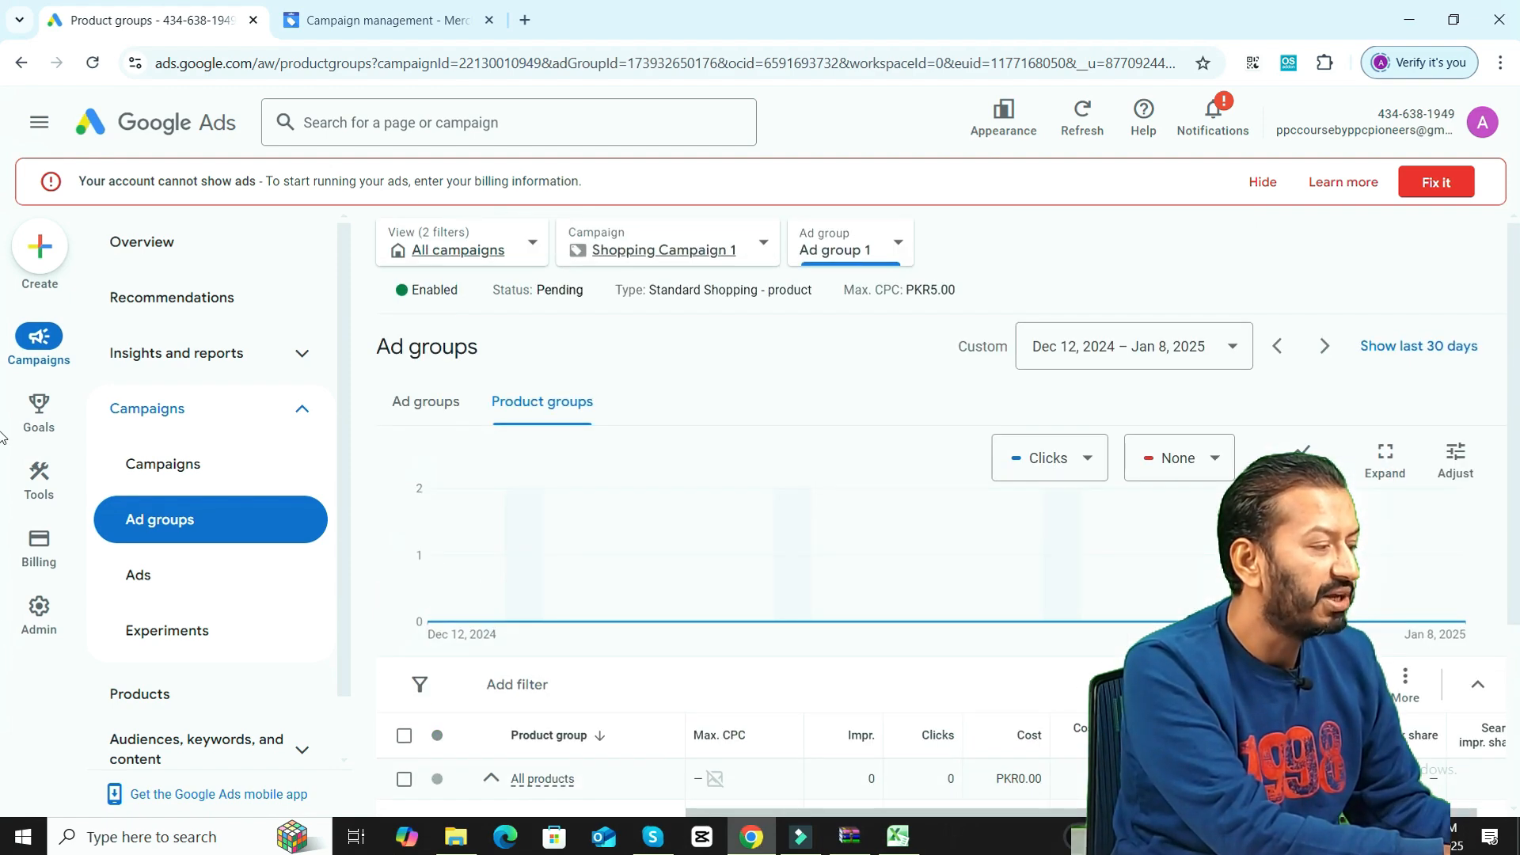
Go back through Shopping Campaign 1 to review the product groups of Ad groups 2 and view its ads
{"action": "left_click", "coordinate": [687, 250]}
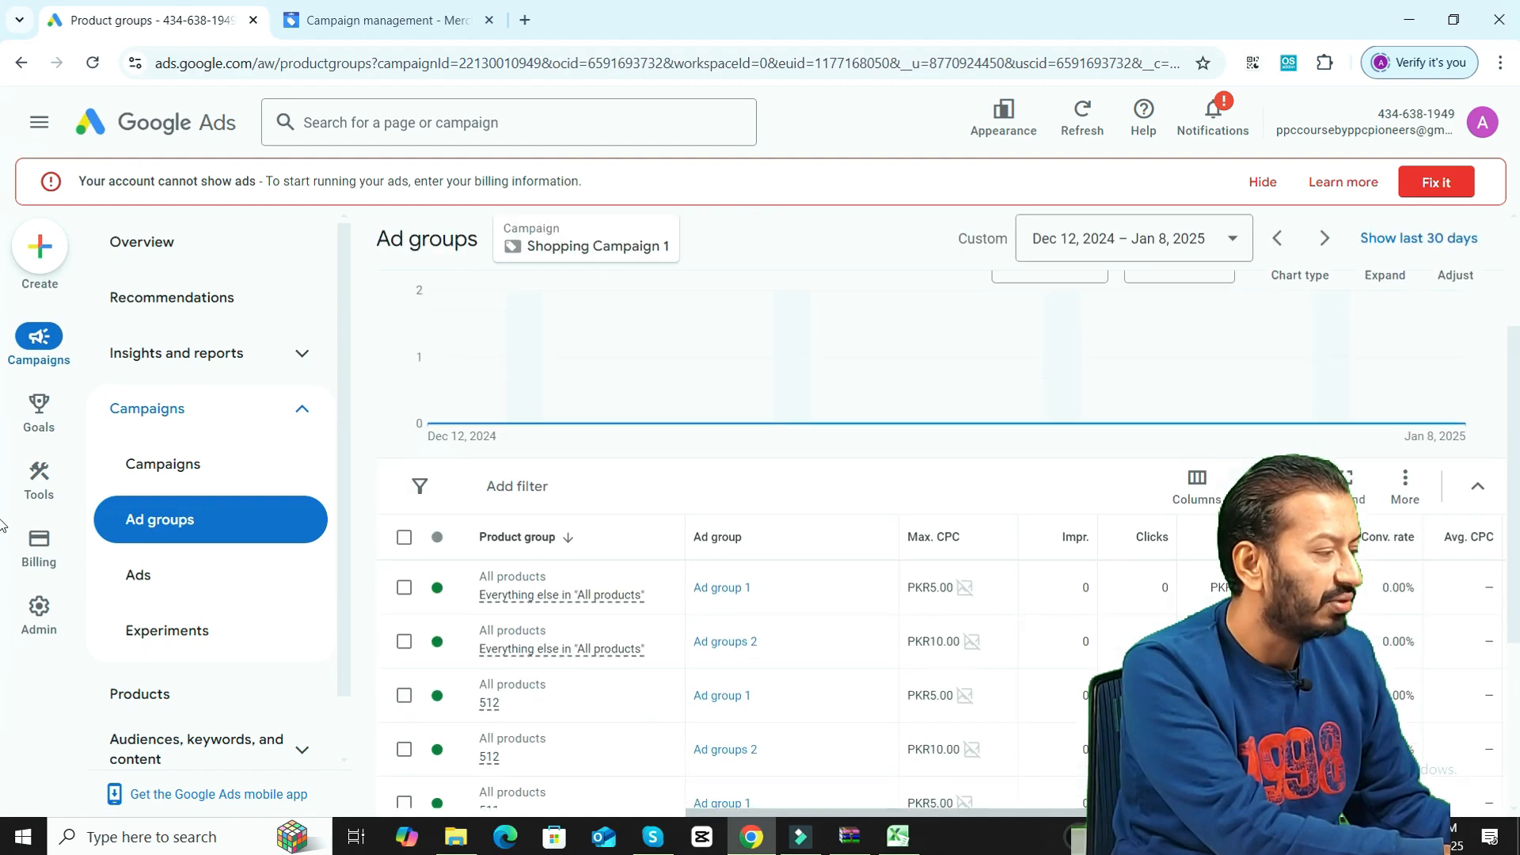
{"action": "left_click", "coordinate": [445, 402]}
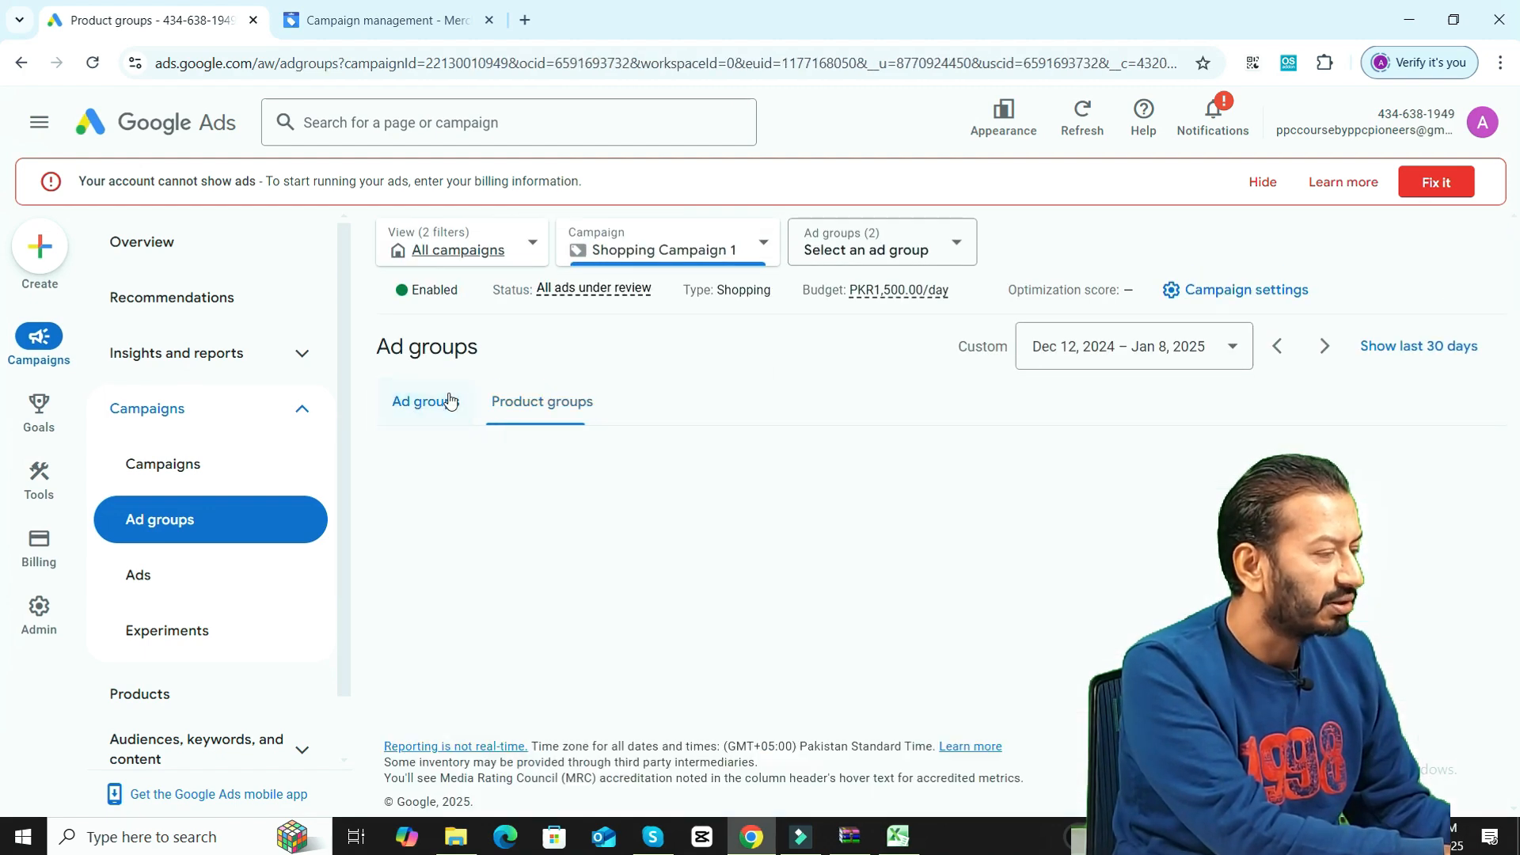
{"action": "scroll", "coordinate": [490, 697], "scroll_direction": "down", "scroll_amount": 1}
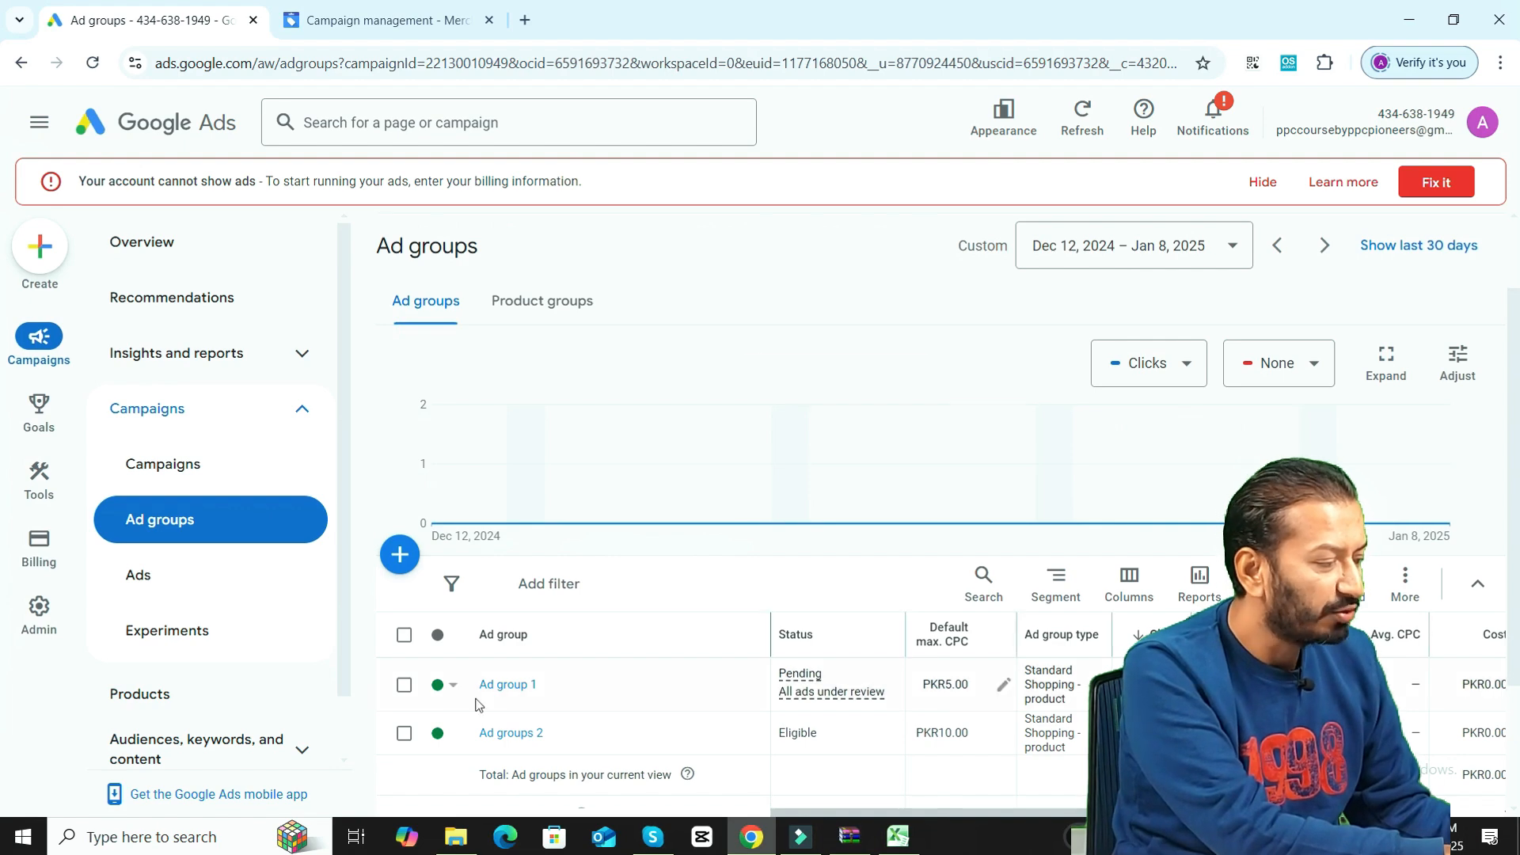
{"action": "left_click", "coordinate": [505, 733]}
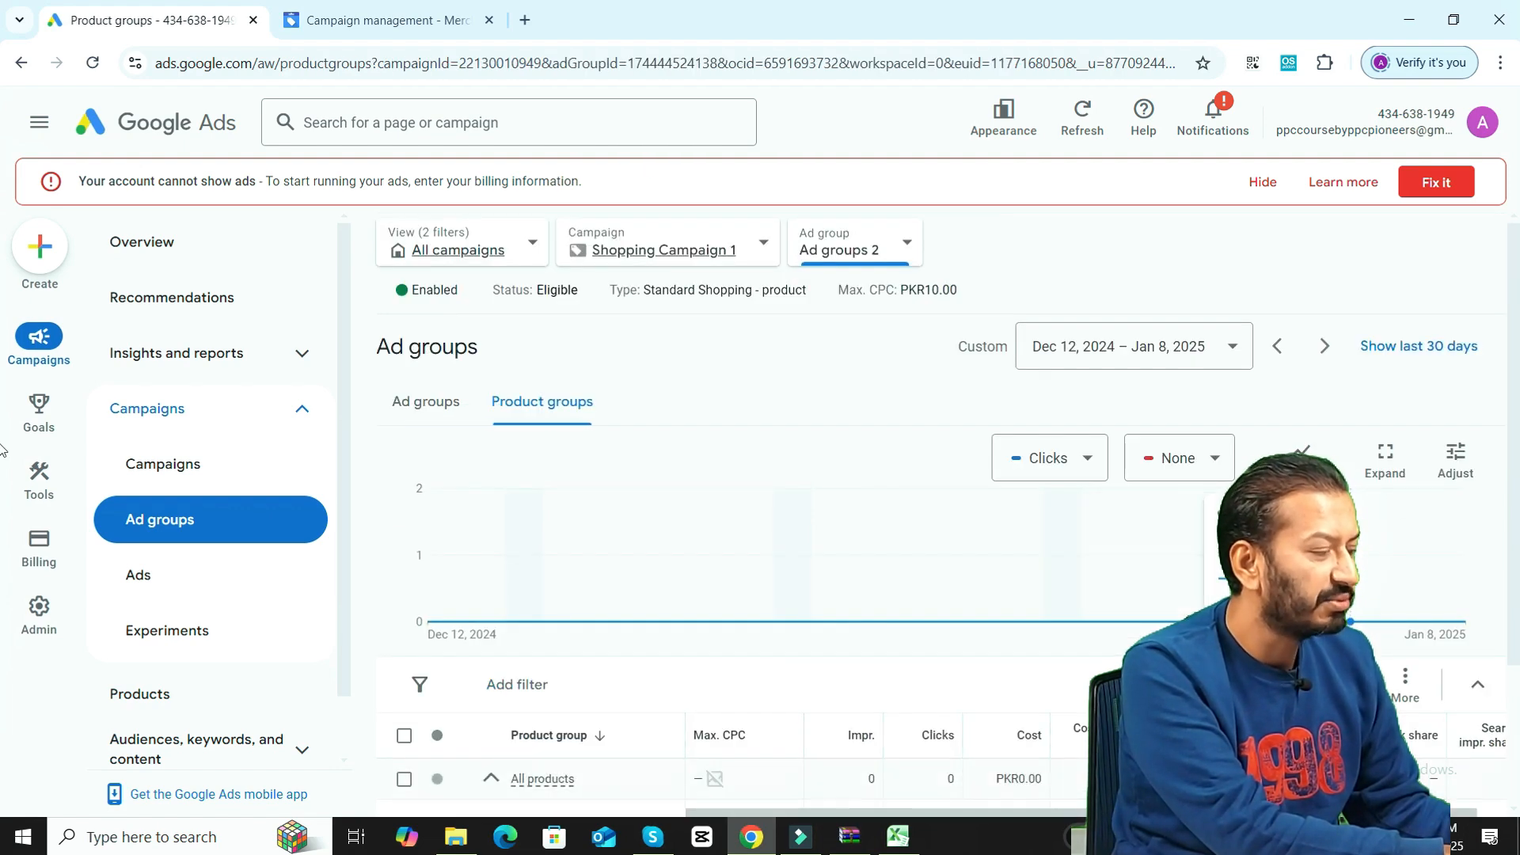
{"action": "scroll", "coordinate": [3, 586], "scroll_direction": "down", "scroll_amount": 2}
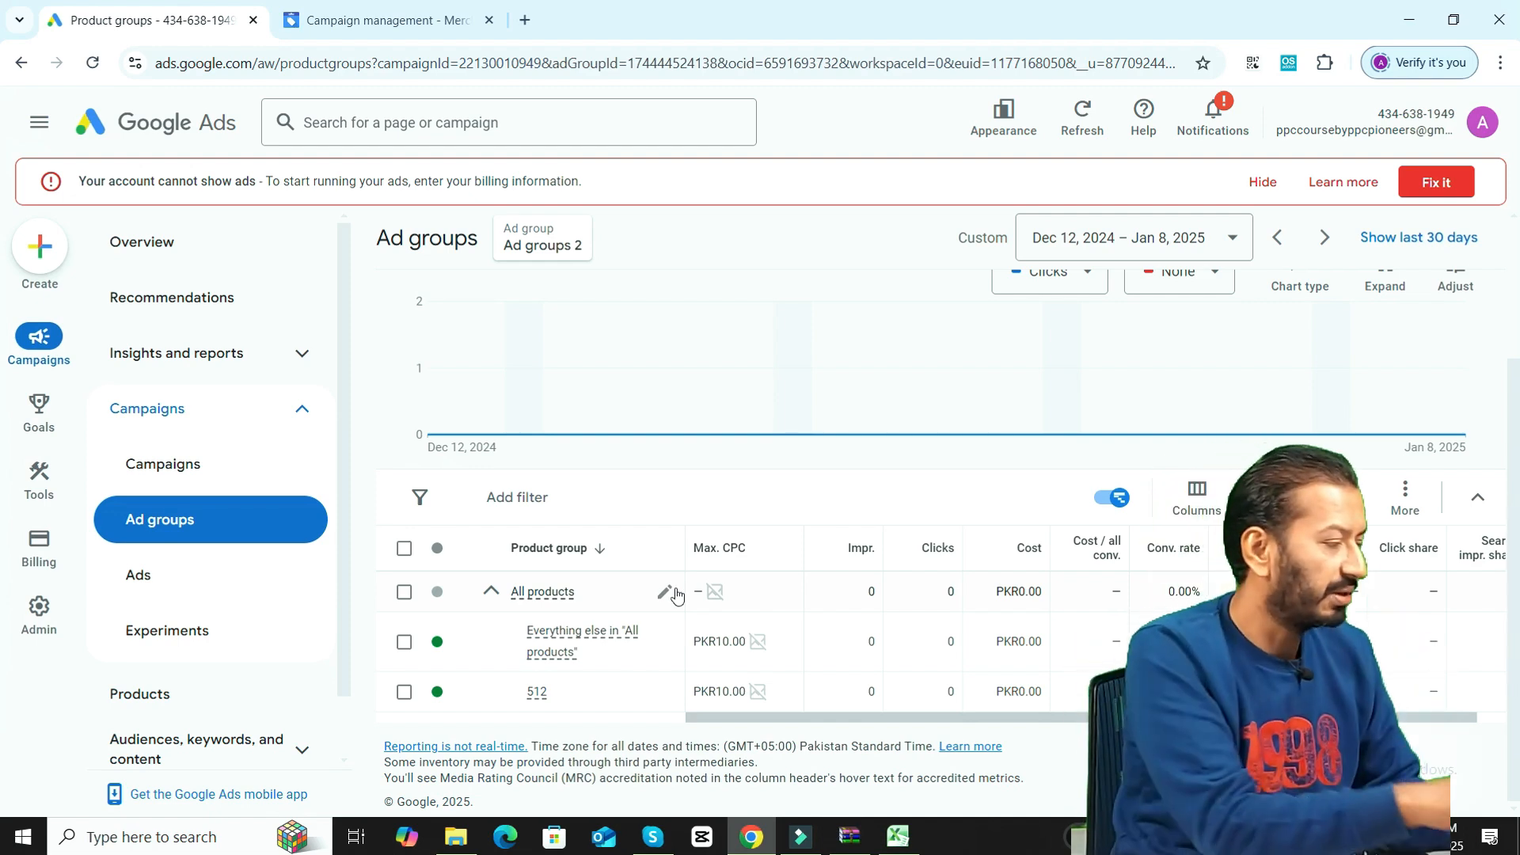
{"action": "left_click", "coordinate": [145, 560]}
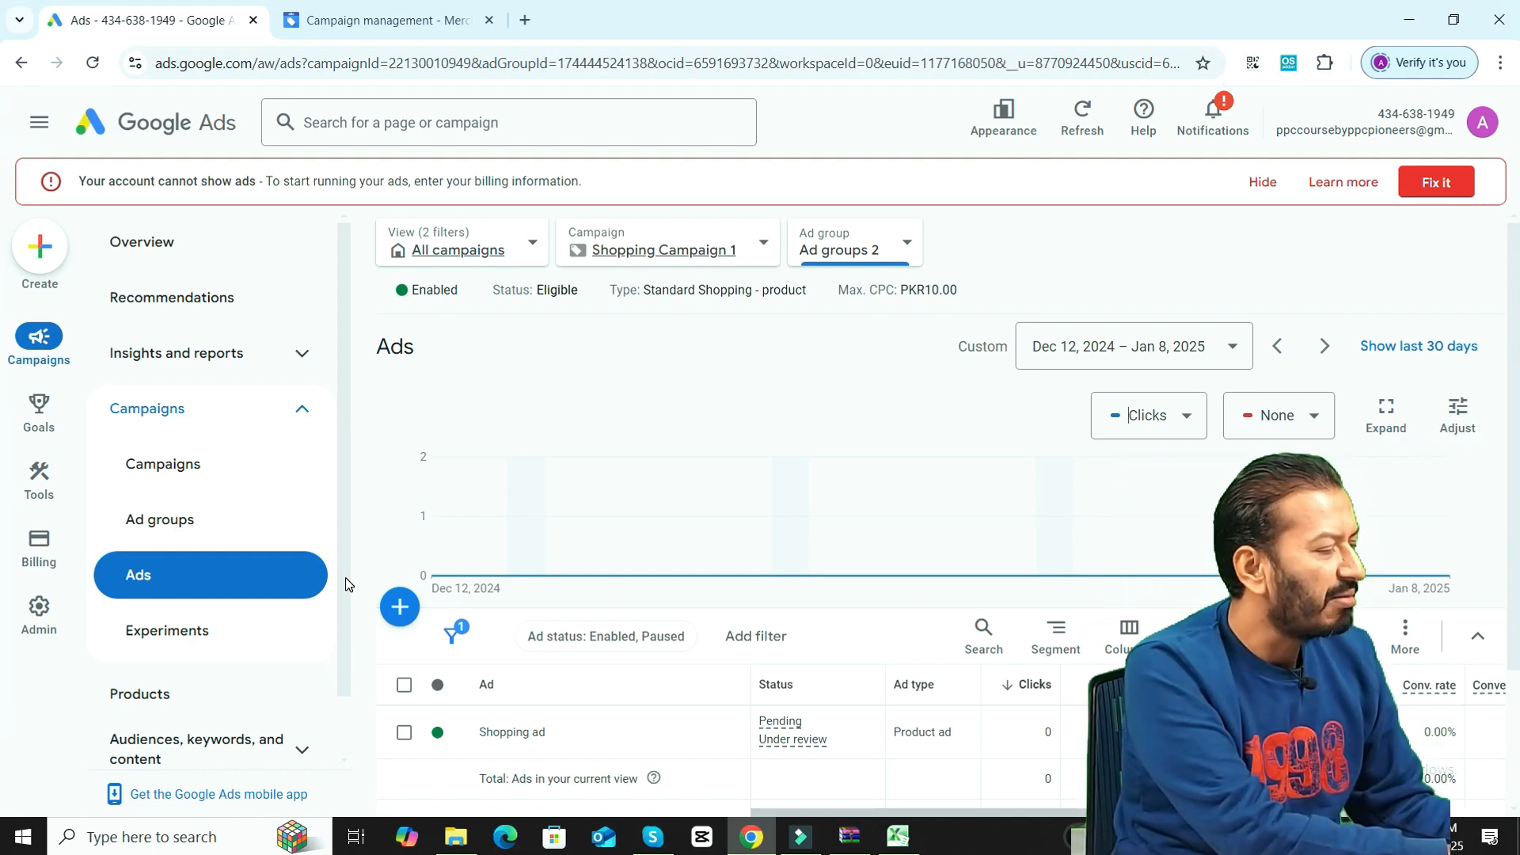
{"action": "scroll", "coordinate": [344, 601], "scroll_direction": "down", "scroll_amount": 1}
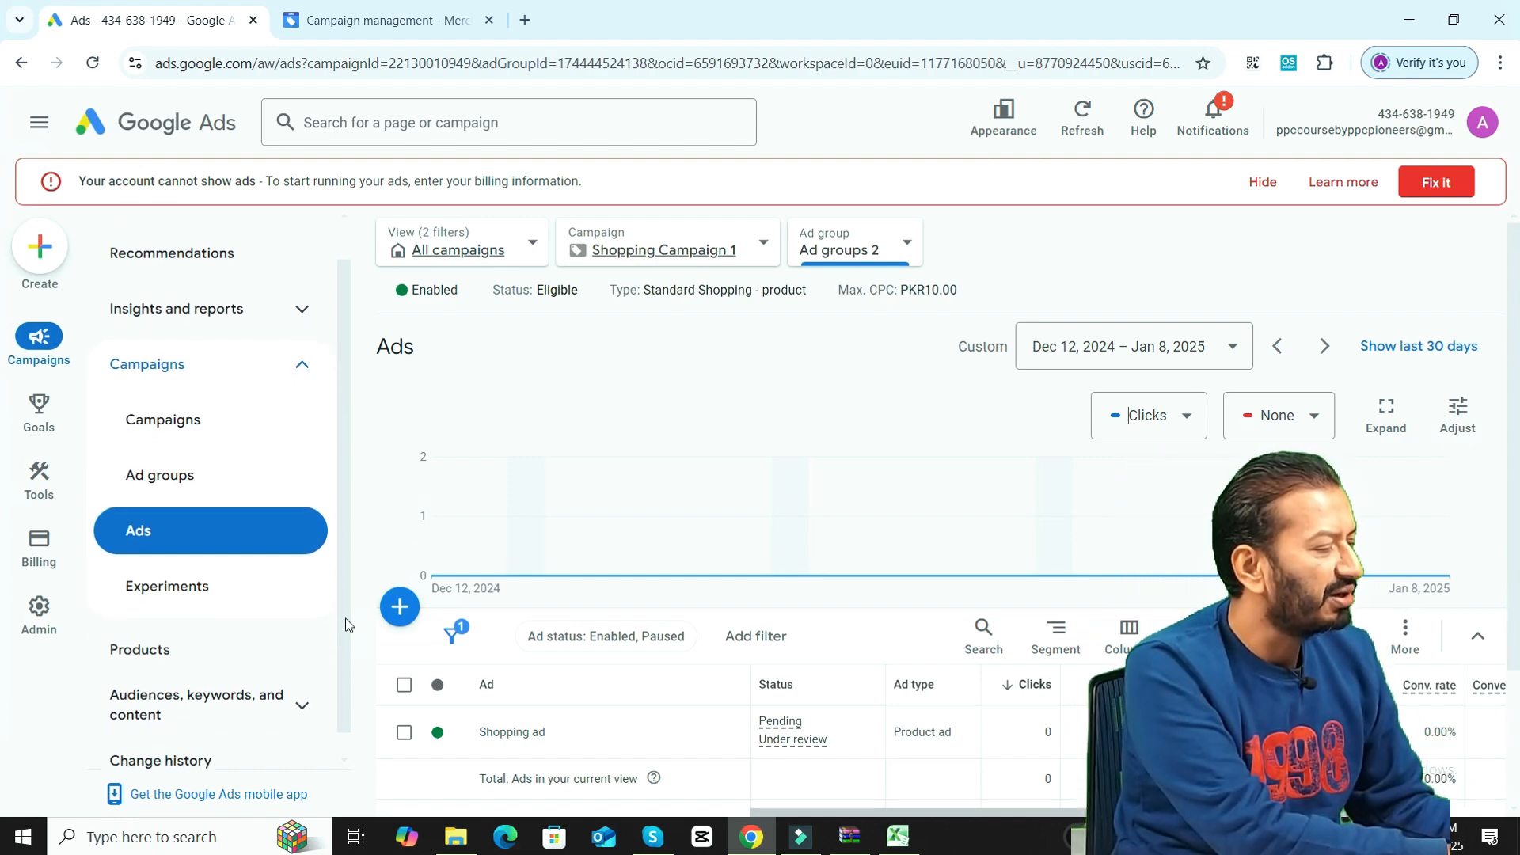
Open the products of Ad groups 2, examine each item's status and issues, and sort the list by Issues
{"action": "left_click", "coordinate": [199, 648]}
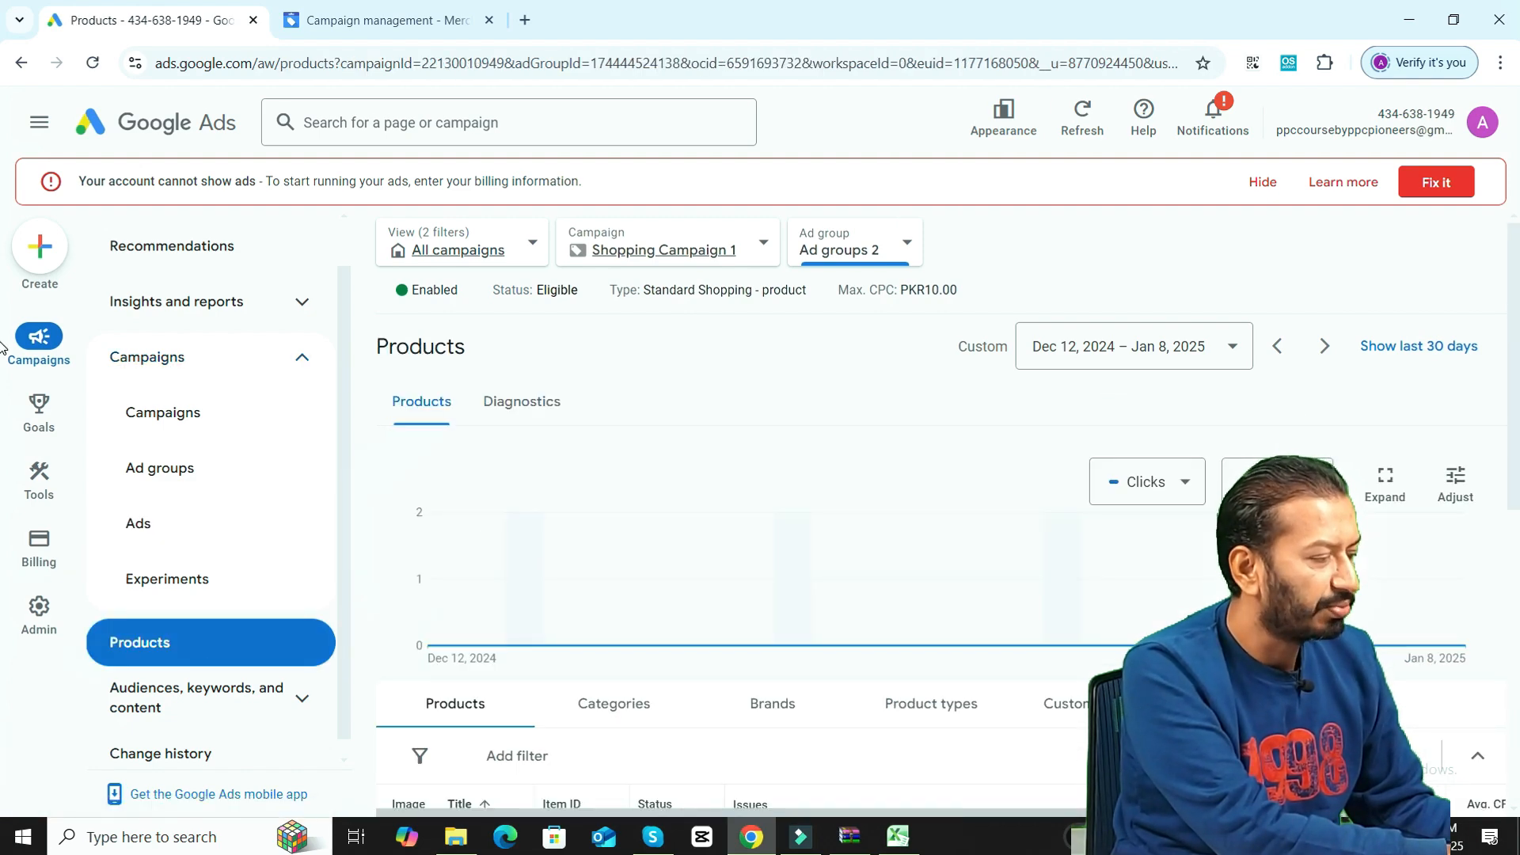
{"action": "scroll", "coordinate": [3, 348], "scroll_direction": "down", "scroll_amount": 5}
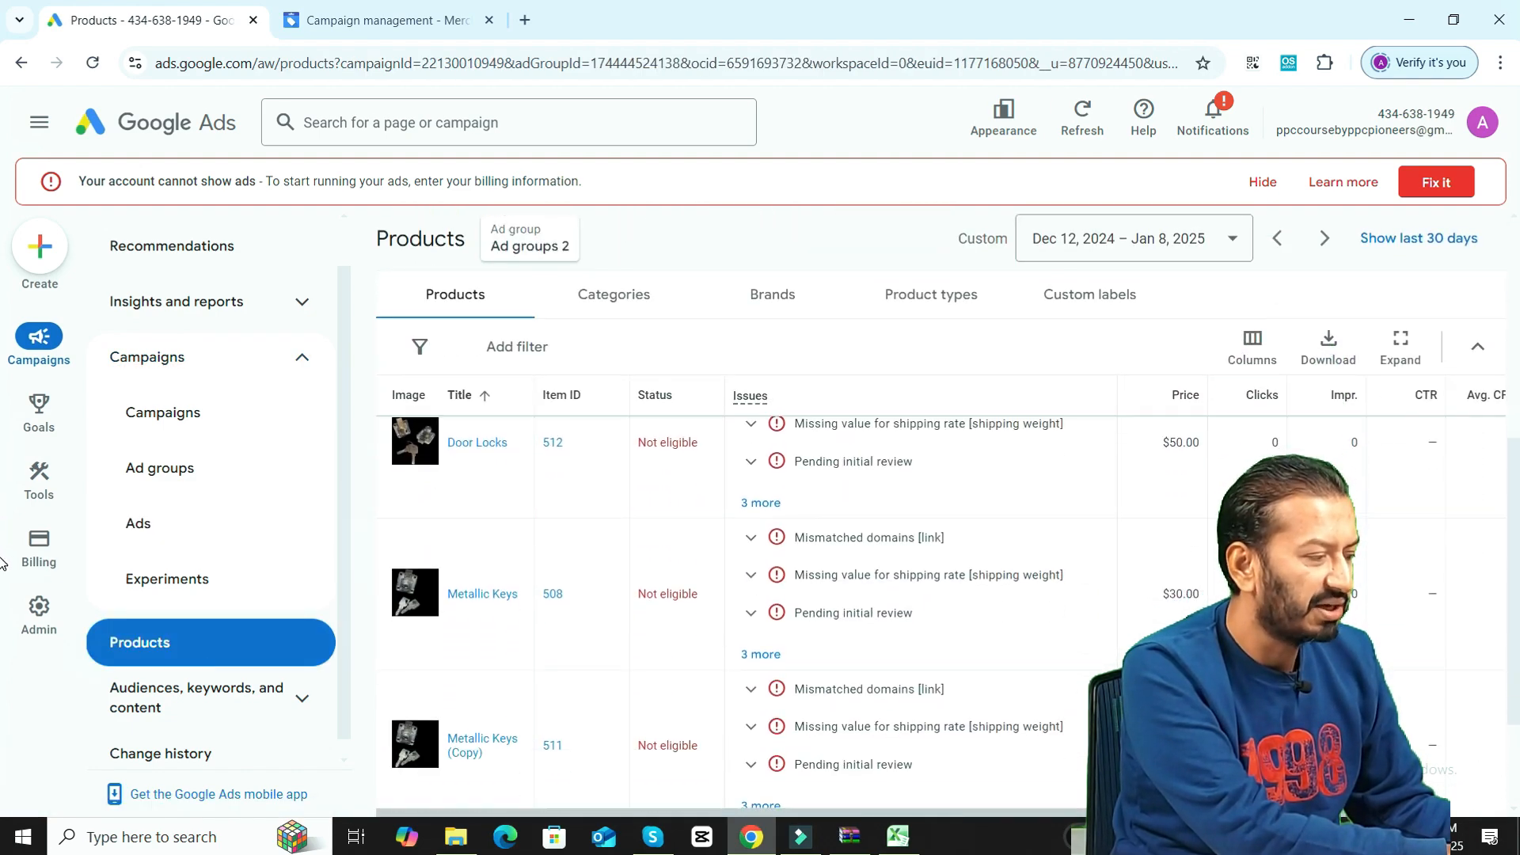
{"action": "scroll", "coordinate": [2, 562], "scroll_direction": "up", "scroll_amount": 1}
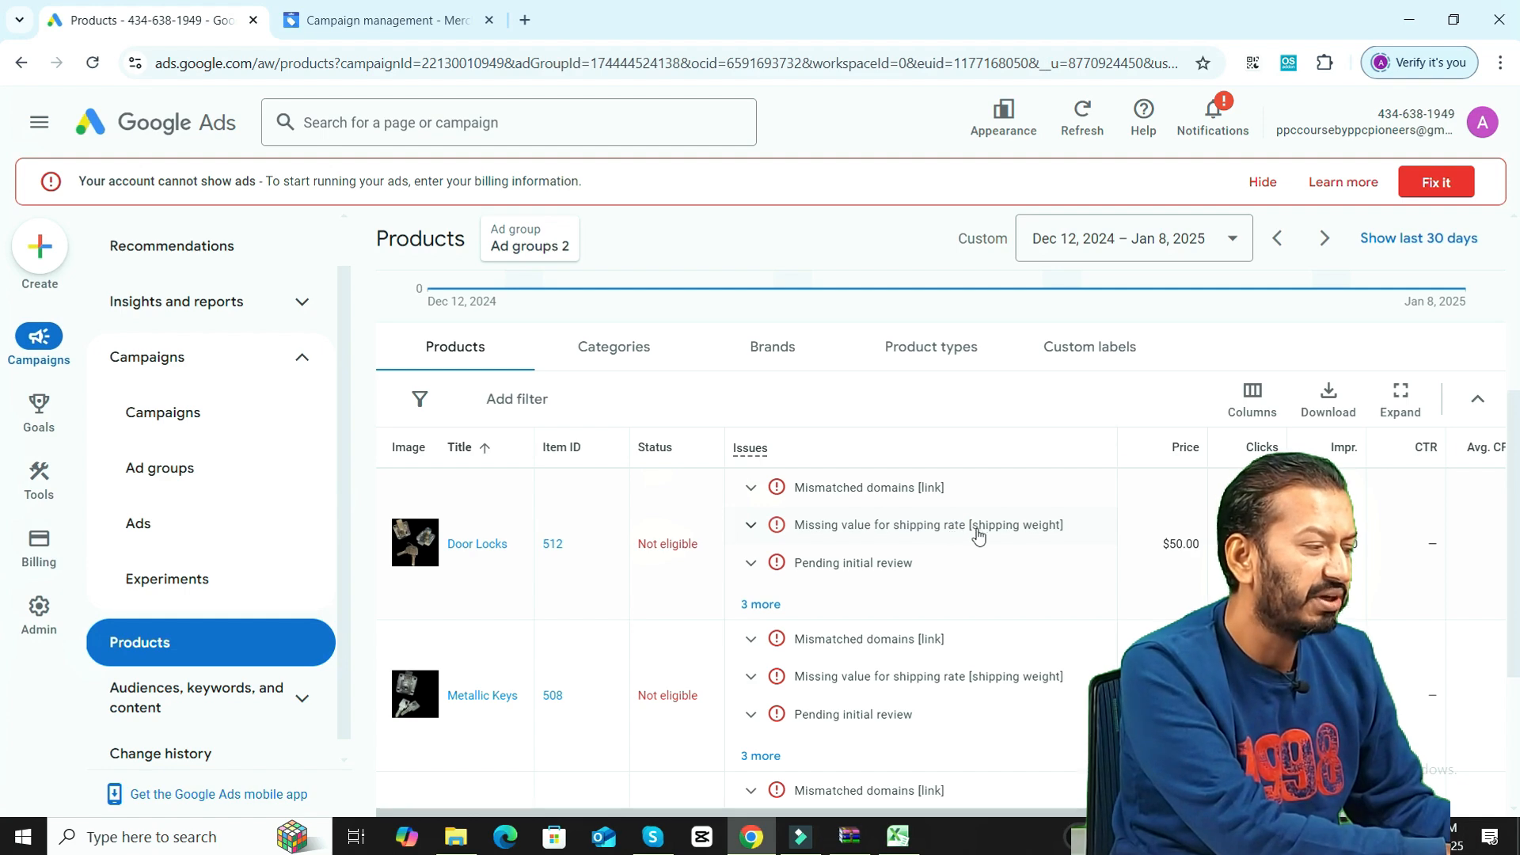
{"action": "scroll", "coordinate": [3, 599], "scroll_direction": "down", "scroll_amount": 3}
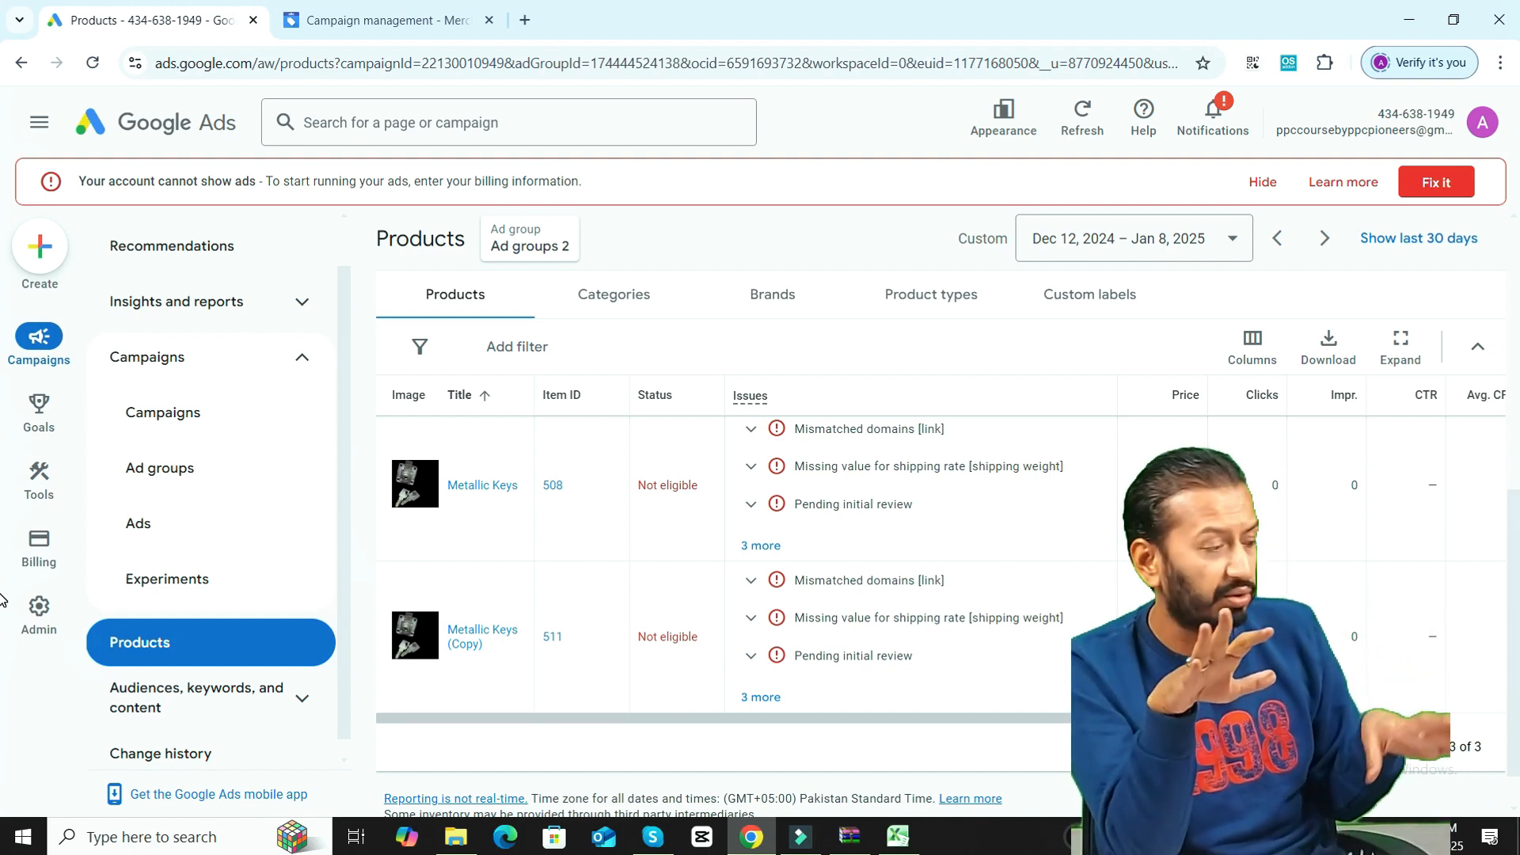
{"action": "scroll", "coordinate": [1506, 400], "scroll_direction": "up", "scroll_amount": 3}
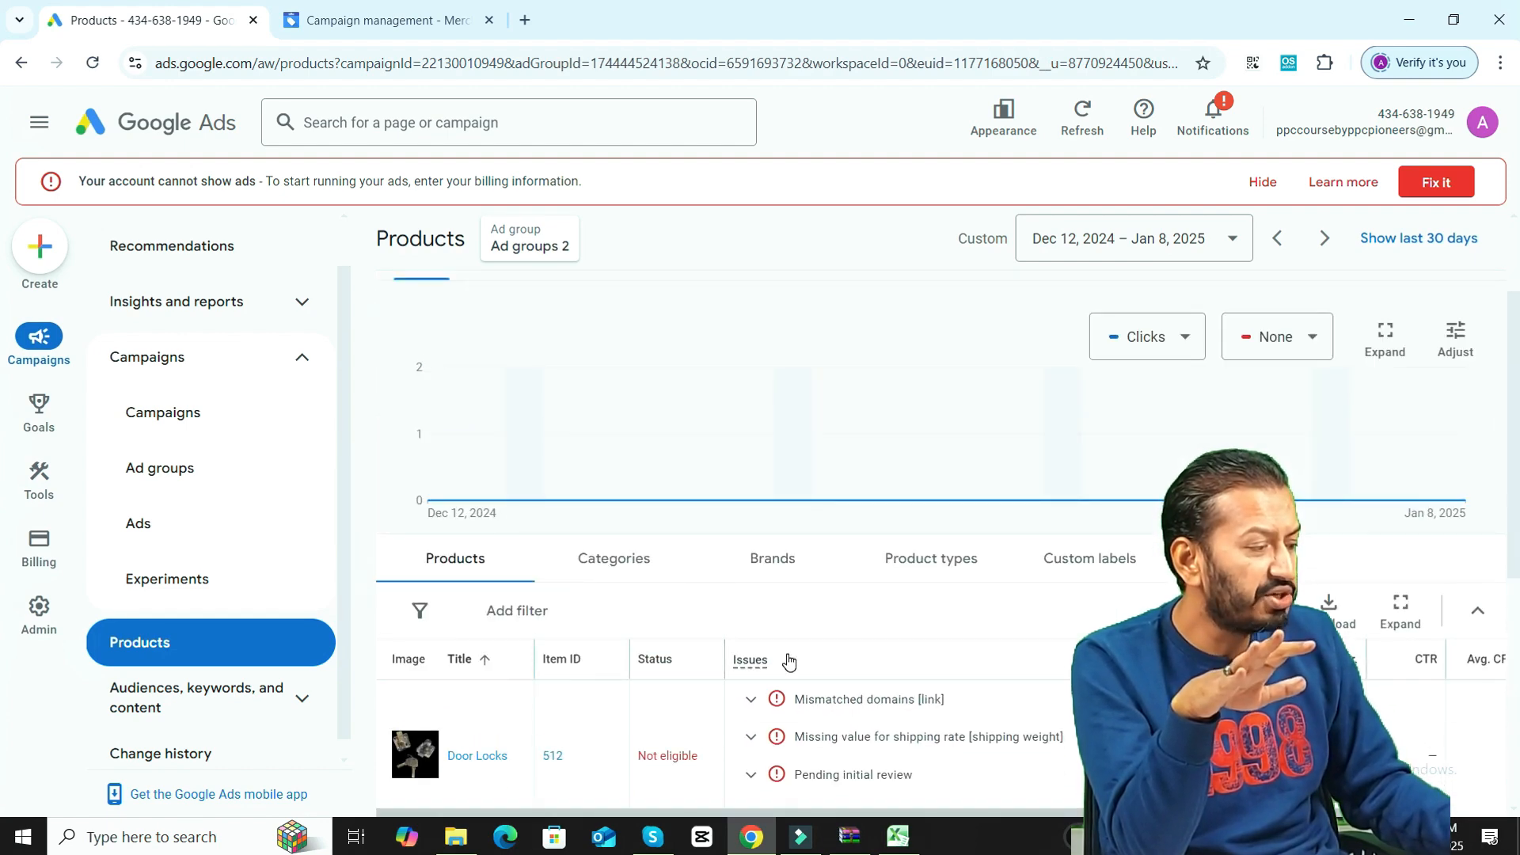
{"action": "left_click", "coordinate": [821, 676]}
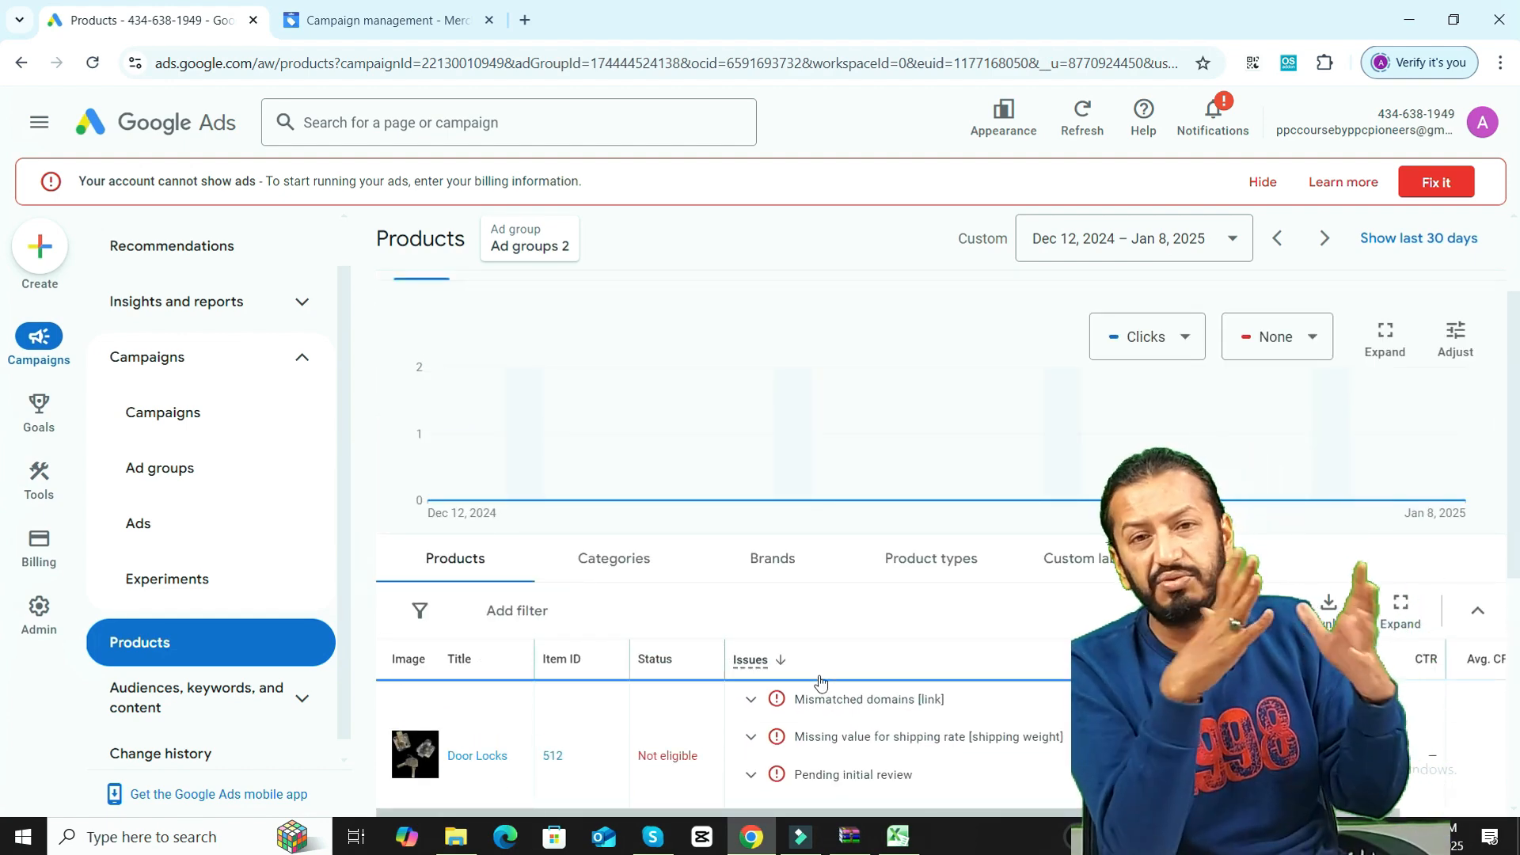